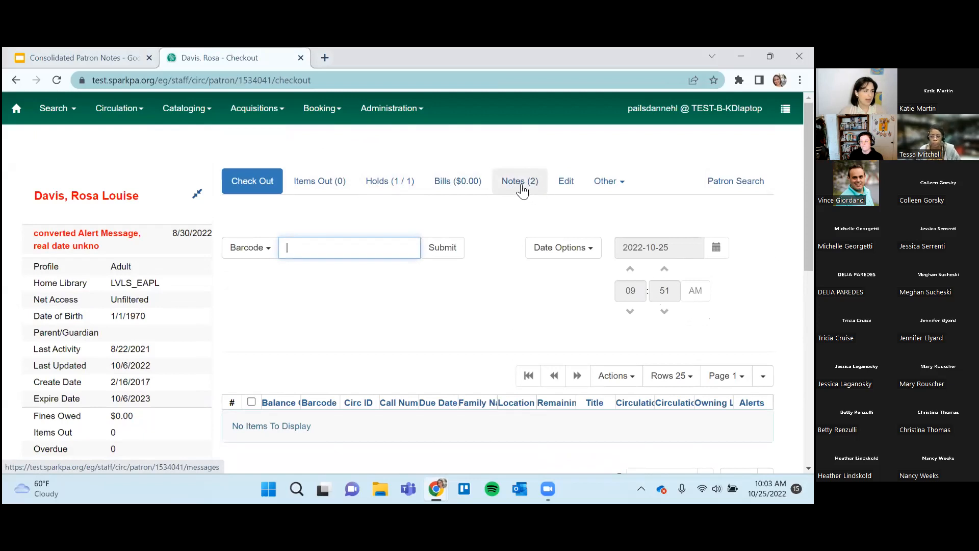
Open the patron's notes and set the archived notes start date to 2021-08-03.
click(521, 186)
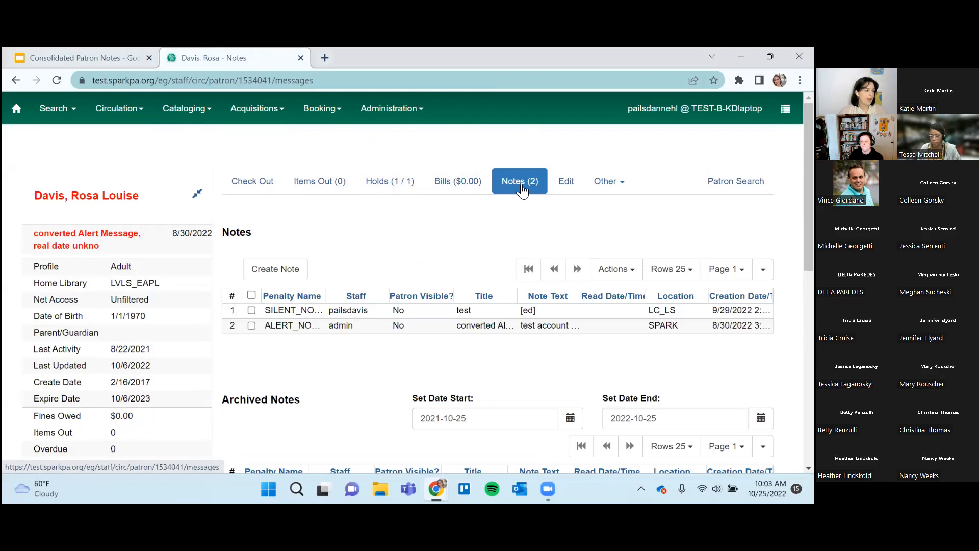
scroll(521, 189, down, 1)
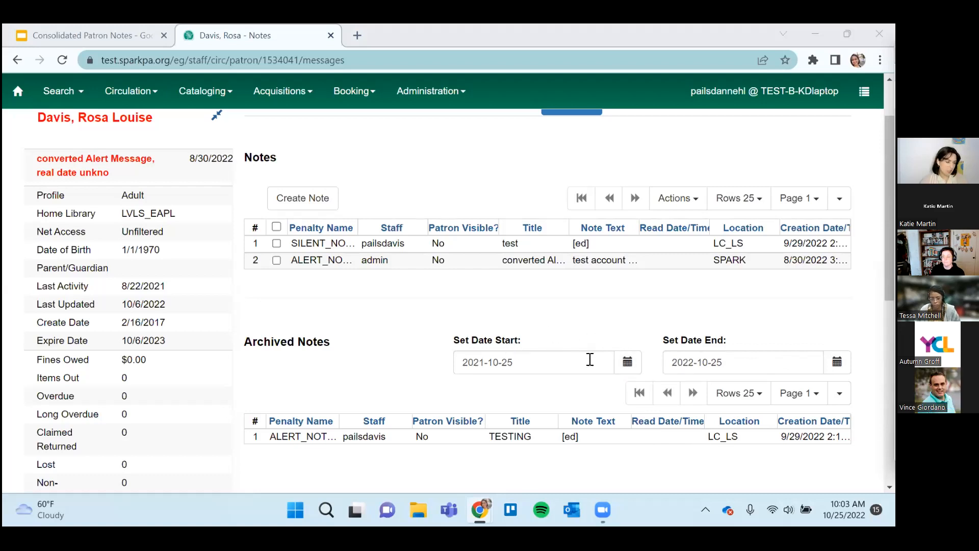
click(629, 366)
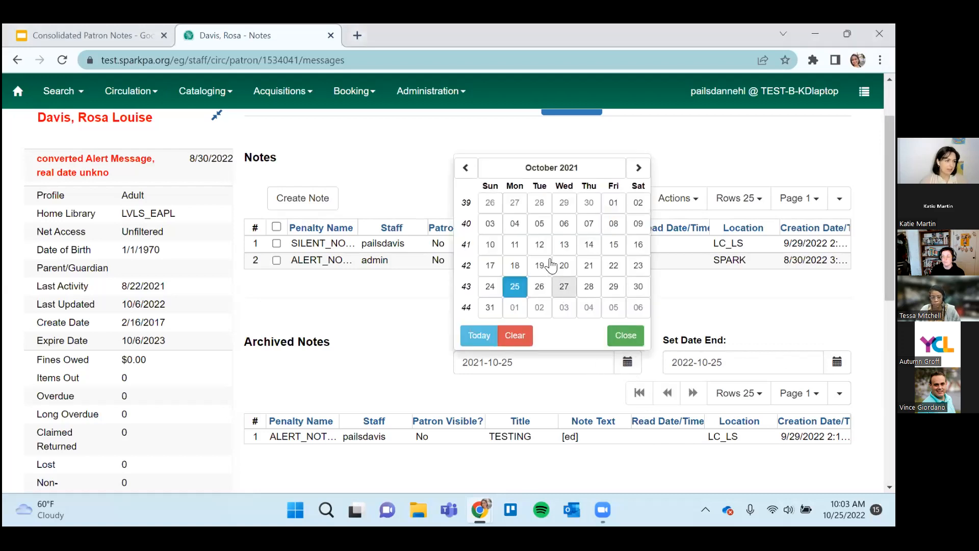
click(466, 168)
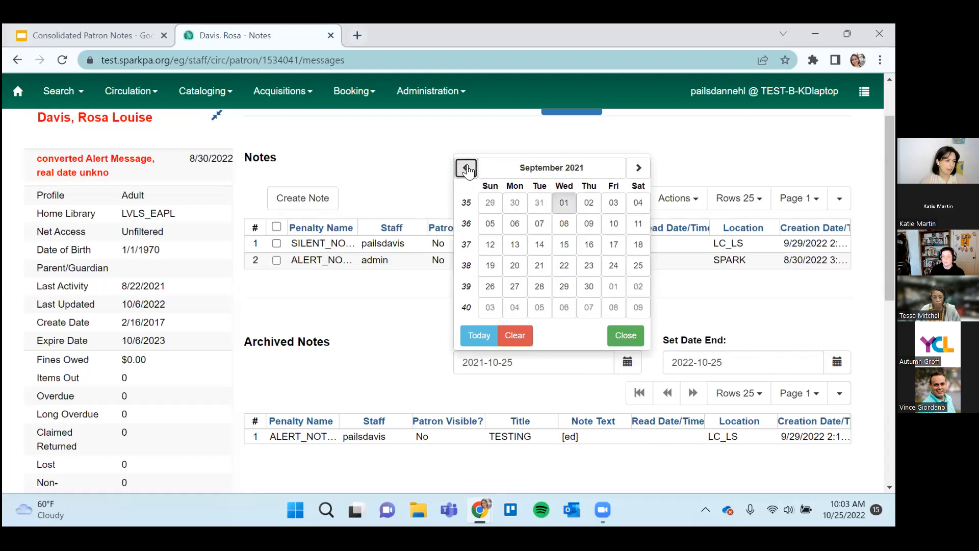
click(466, 168)
click(528, 211)
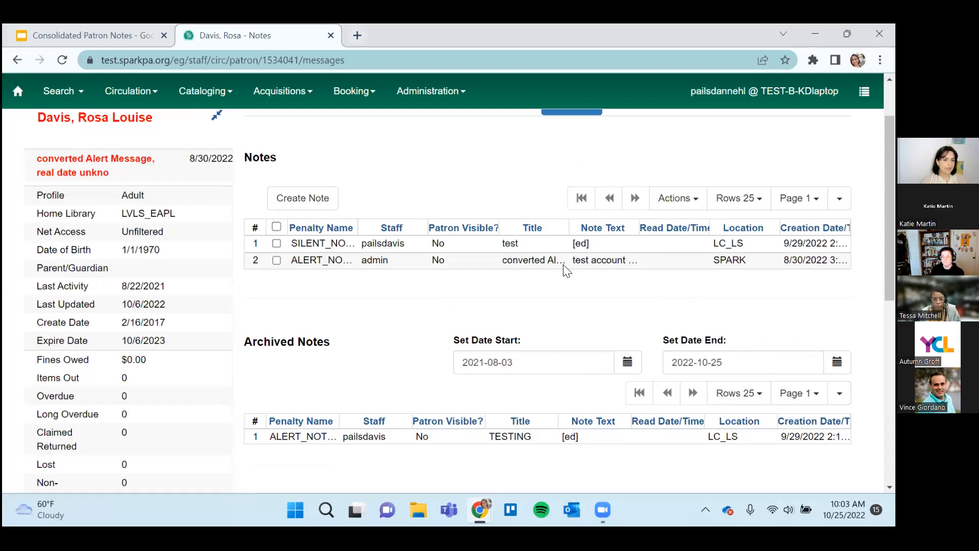
scroll(450, 236, up, 2)
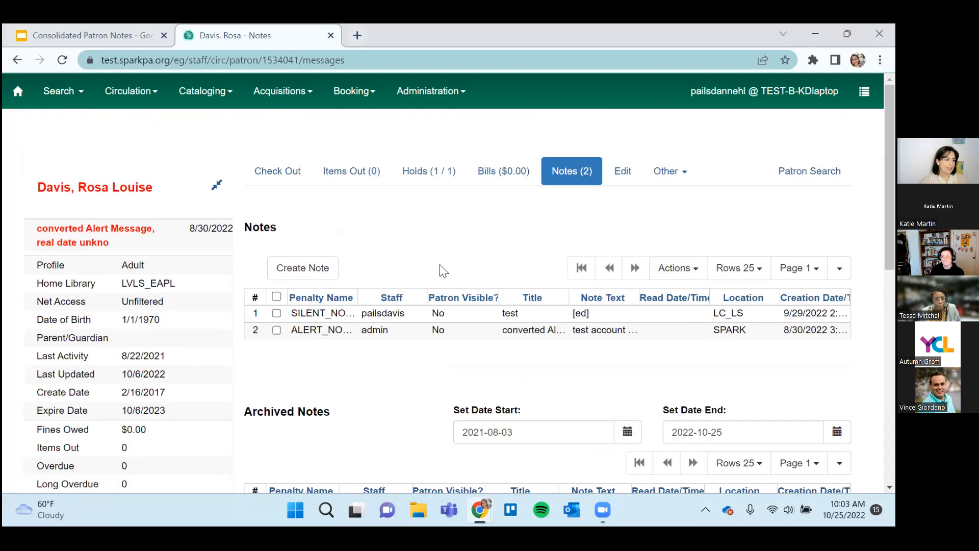
click(306, 276)
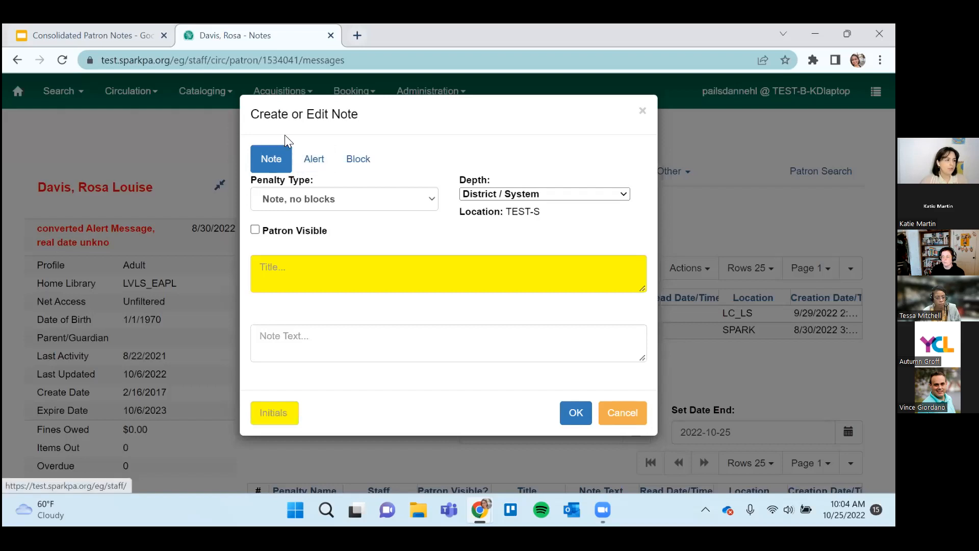
click(300, 265)
click(284, 409)
click(300, 275)
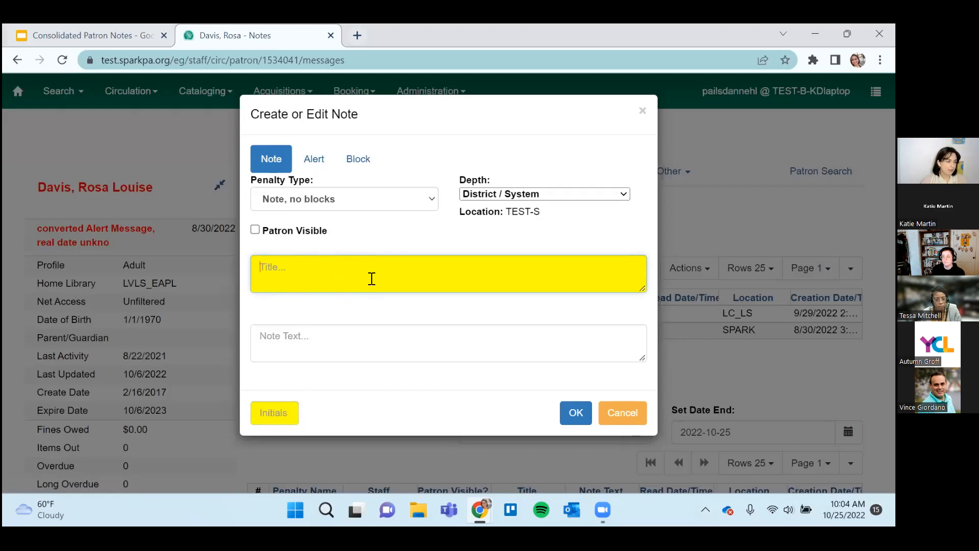
click(280, 412)
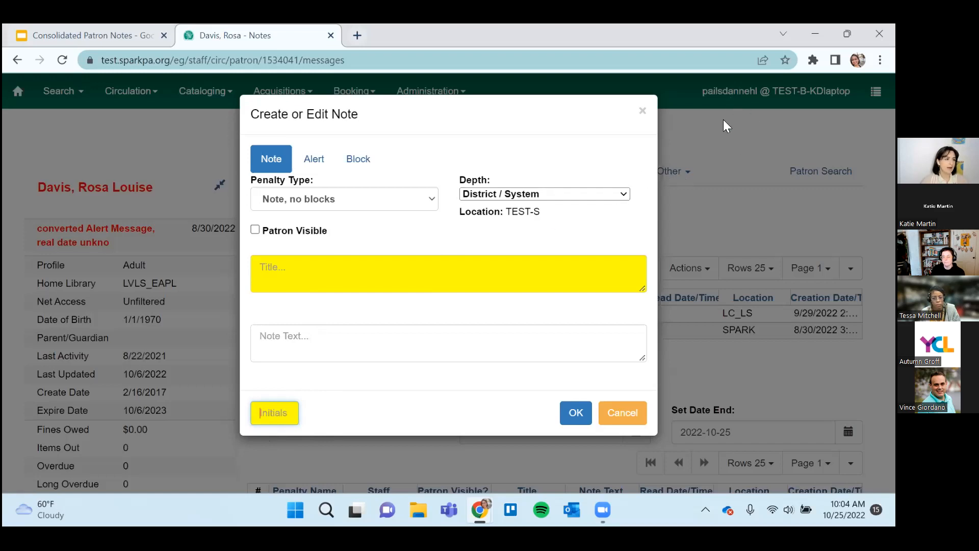
click(639, 109)
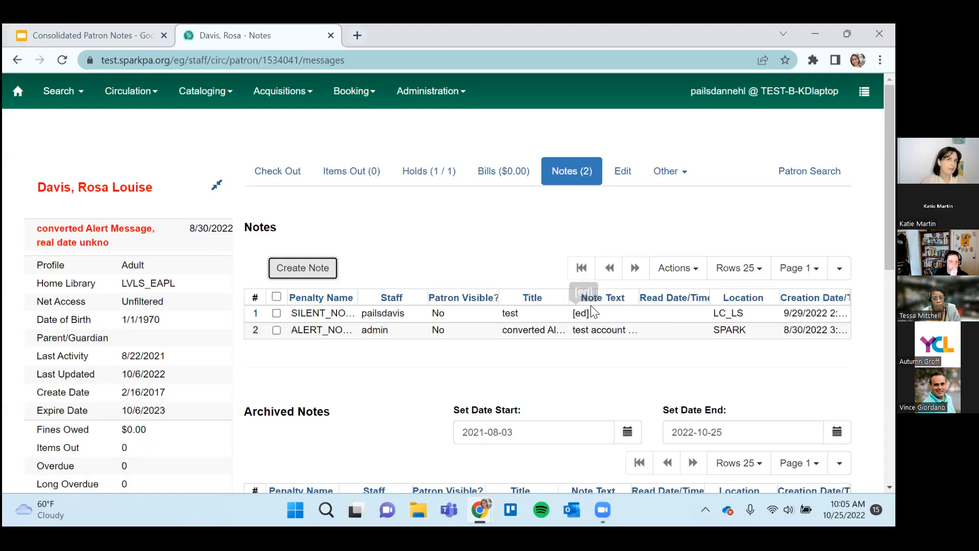
click(329, 266)
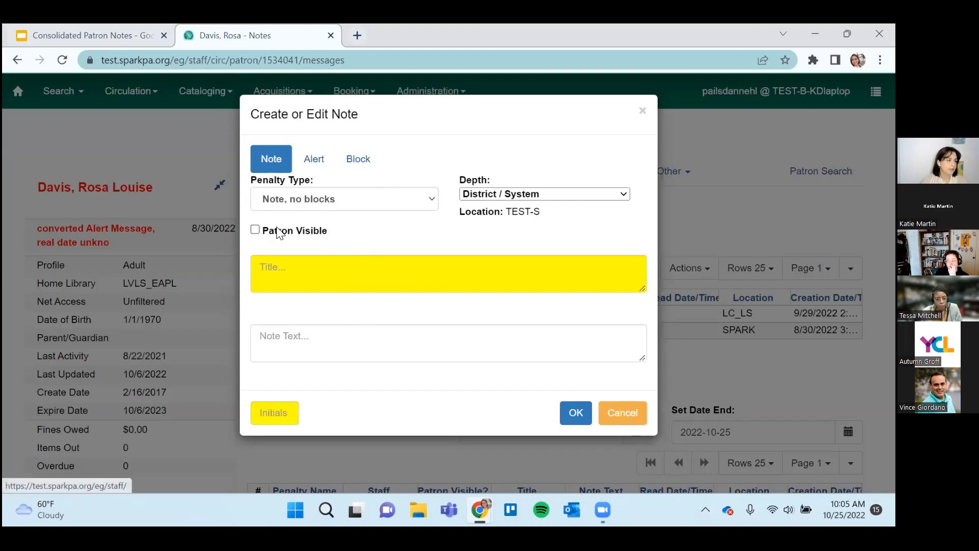
click(256, 232)
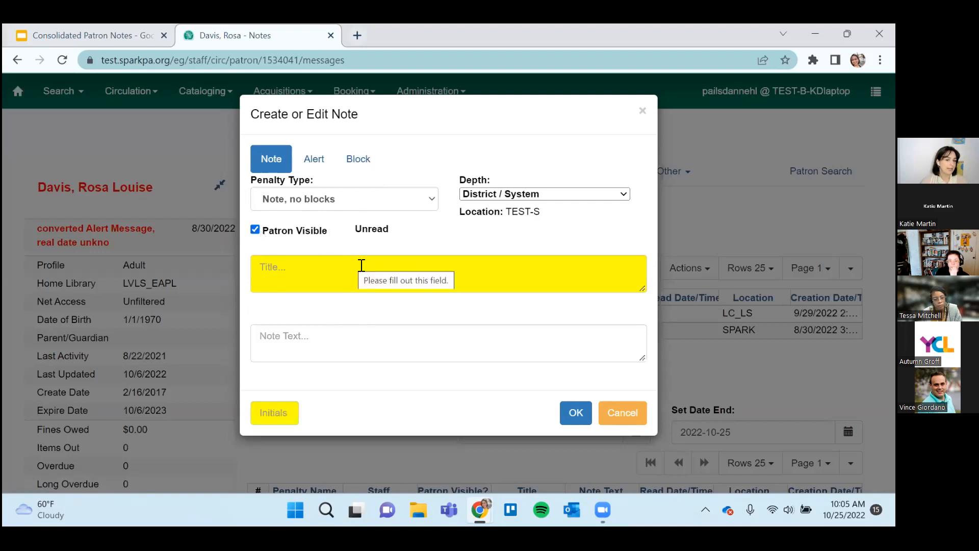
click(255, 229)
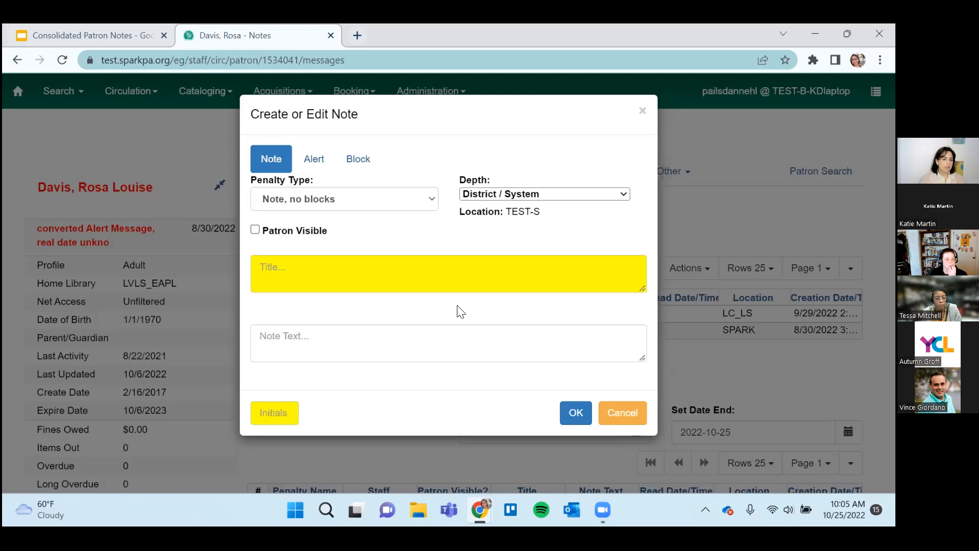
click(626, 414)
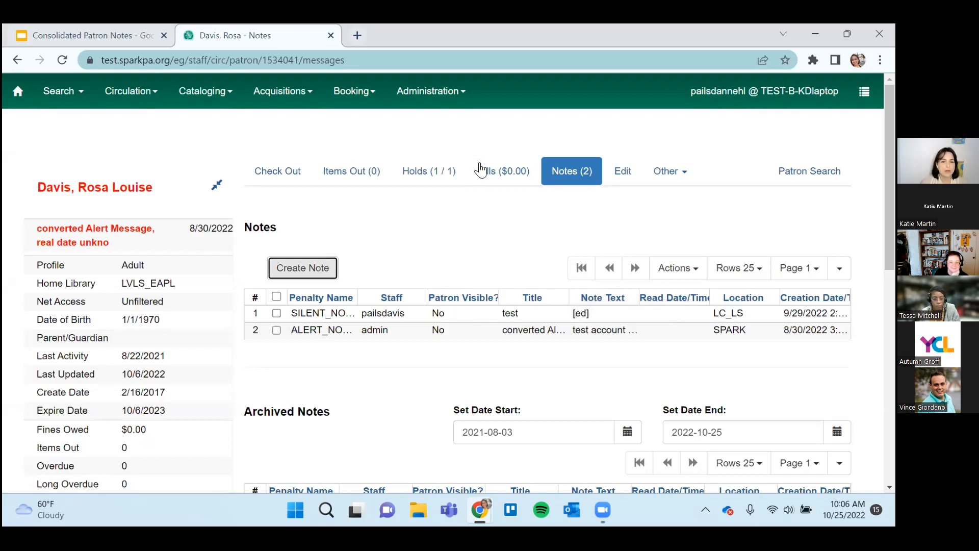
Start a new patron note, review the available penalty types, and clear the trial title.
click(311, 268)
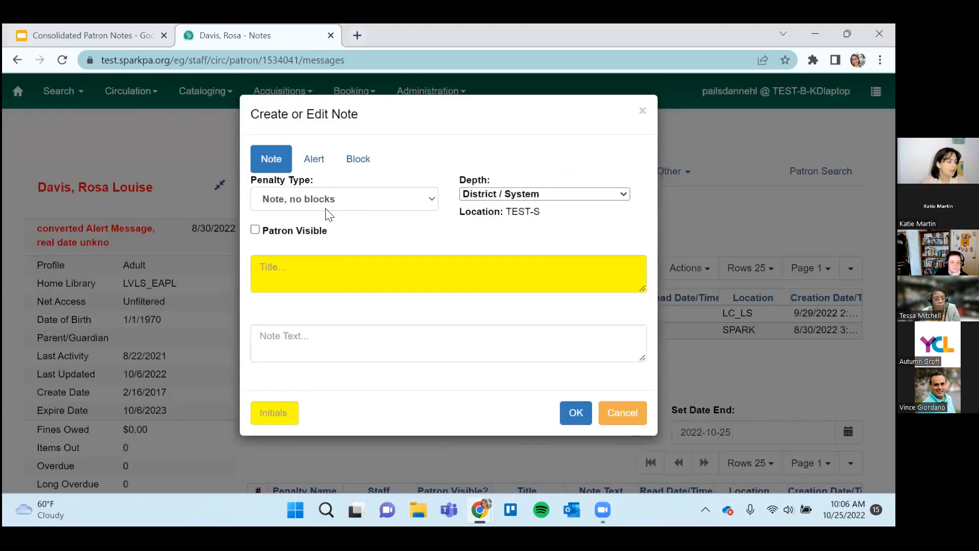
click(321, 200)
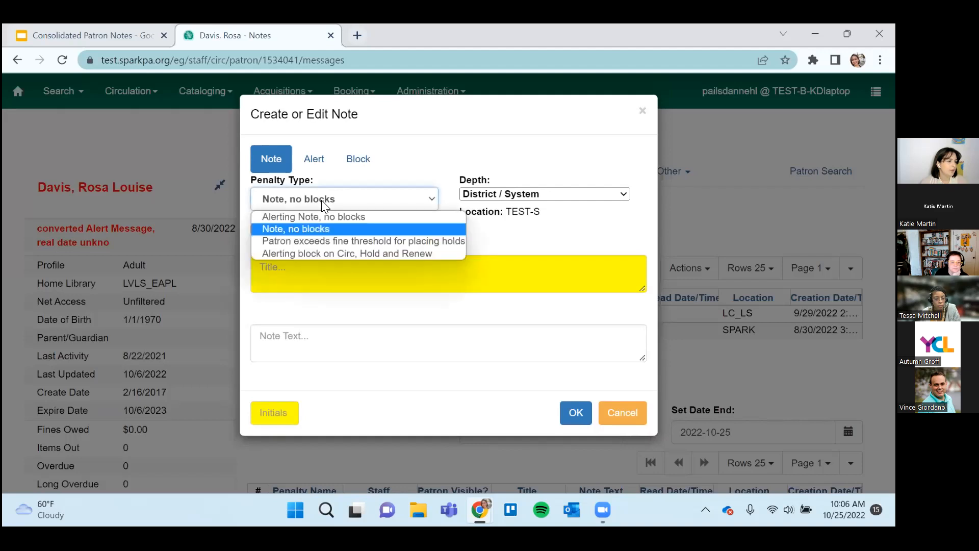
click(487, 243)
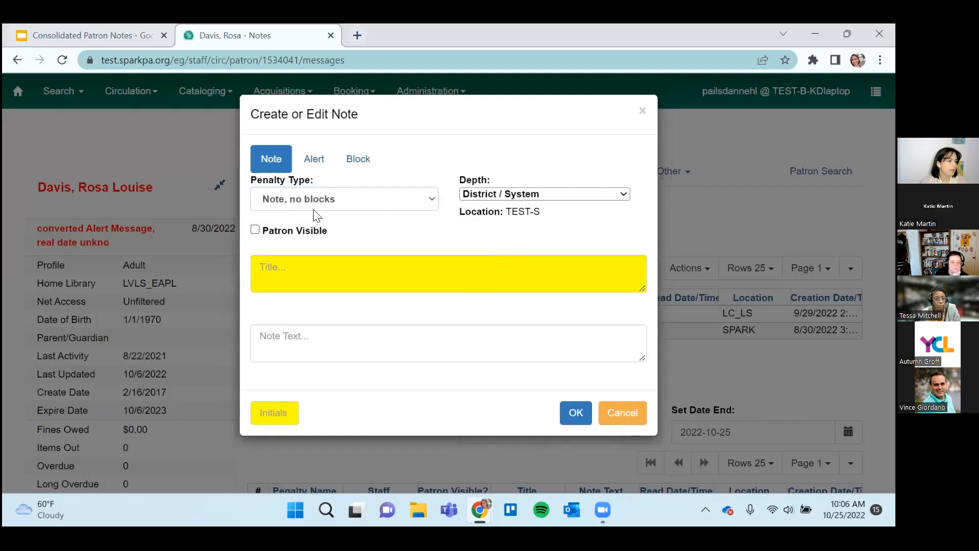
click(309, 278)
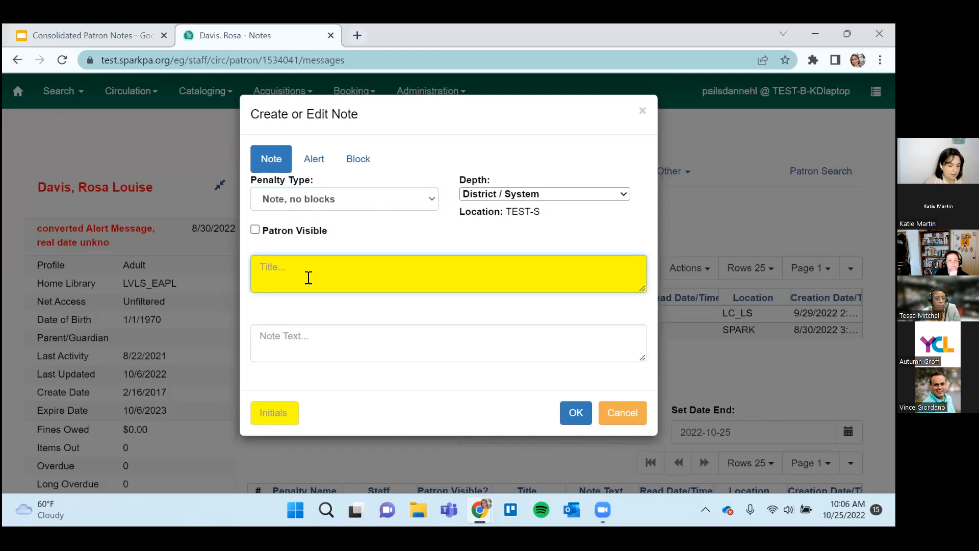
text(Patron lef)
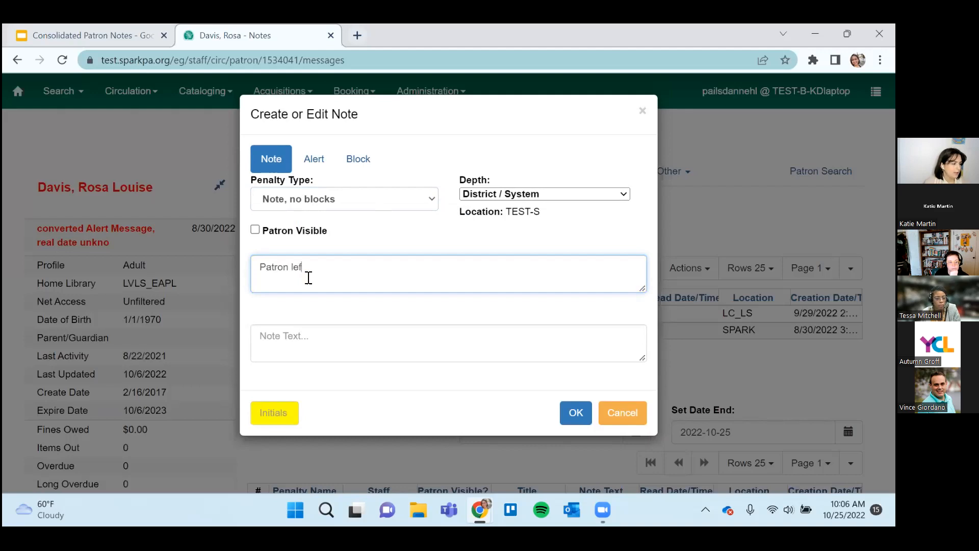
key(ctrl+a)
key(BackSpace)
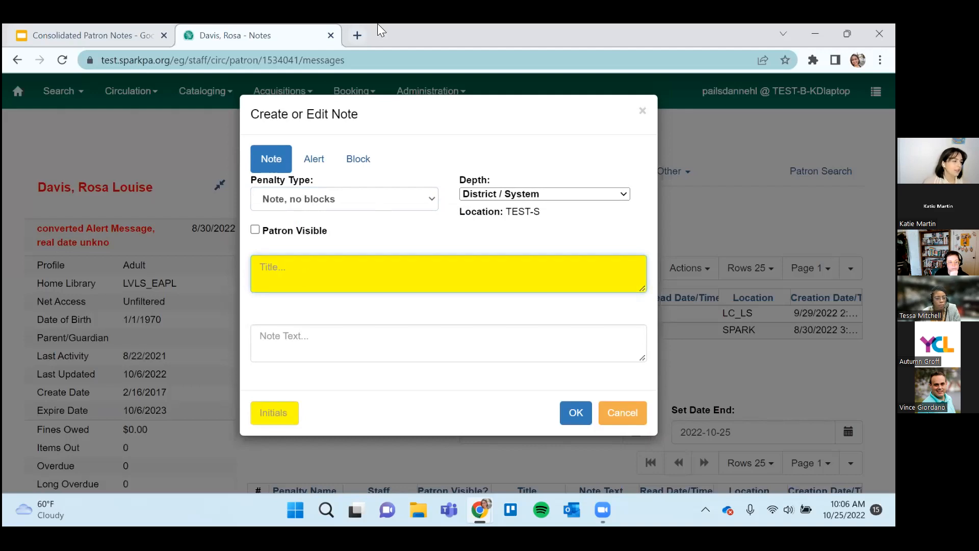
Save the patron note as an alert titled "Patron left ID at desk" with the staff initials.
click(314, 159)
click(352, 285)
text(Patron left ID at desk)
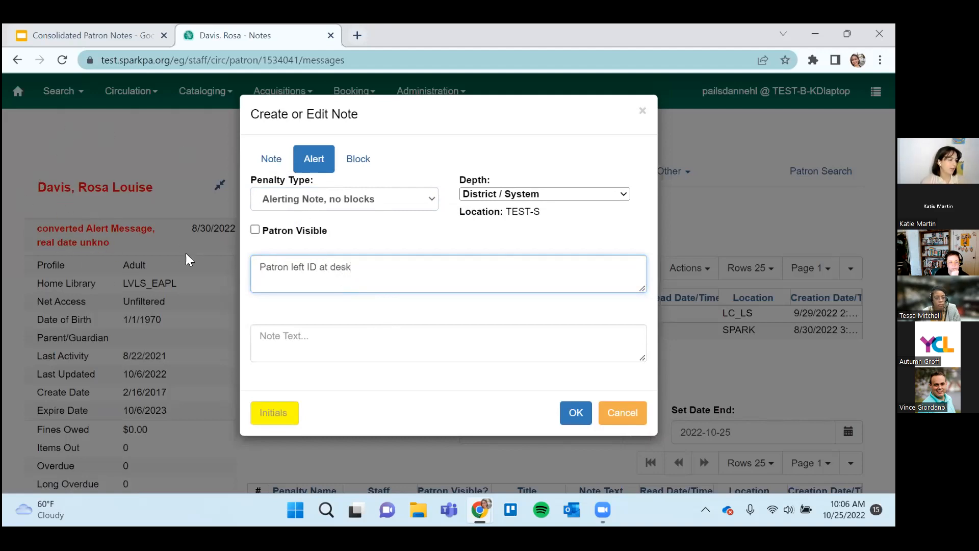
click(281, 417)
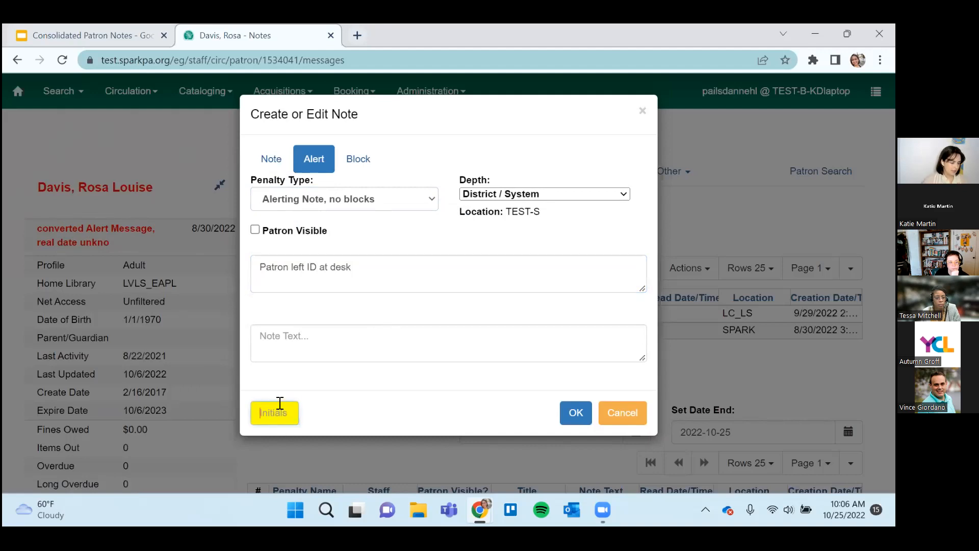
text(KD)
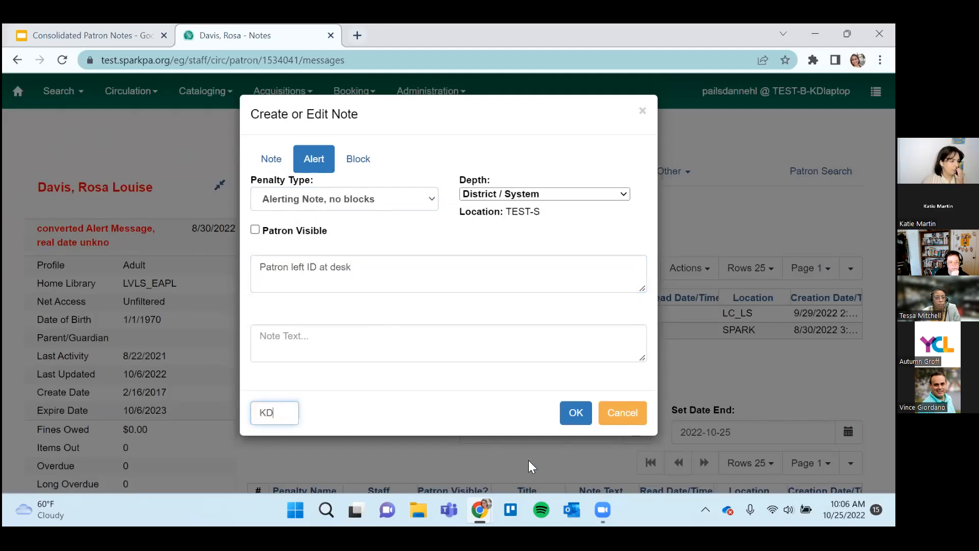
click(575, 412)
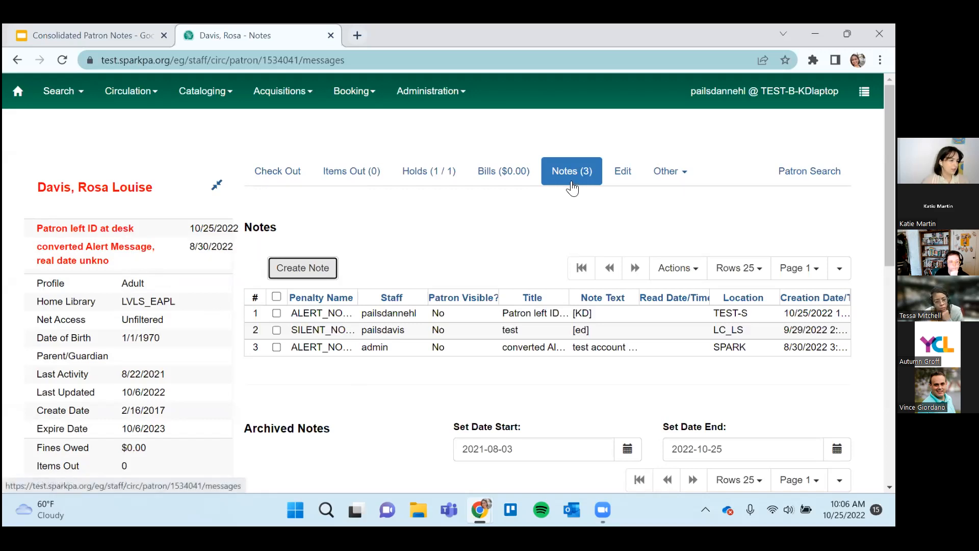
Start another patron note of the non-blocking Note type, titled "ILL - Title", and enter the staff initials.
click(317, 270)
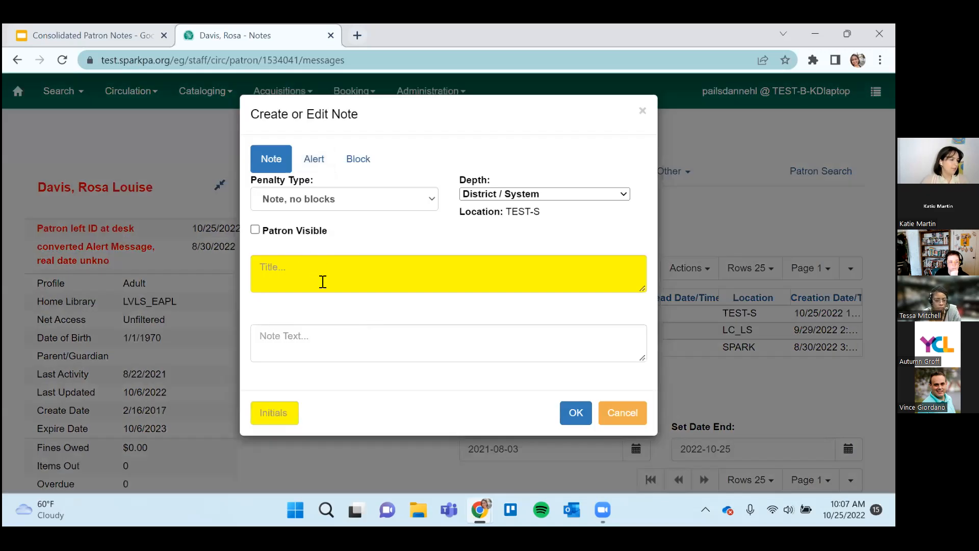
click(323, 282)
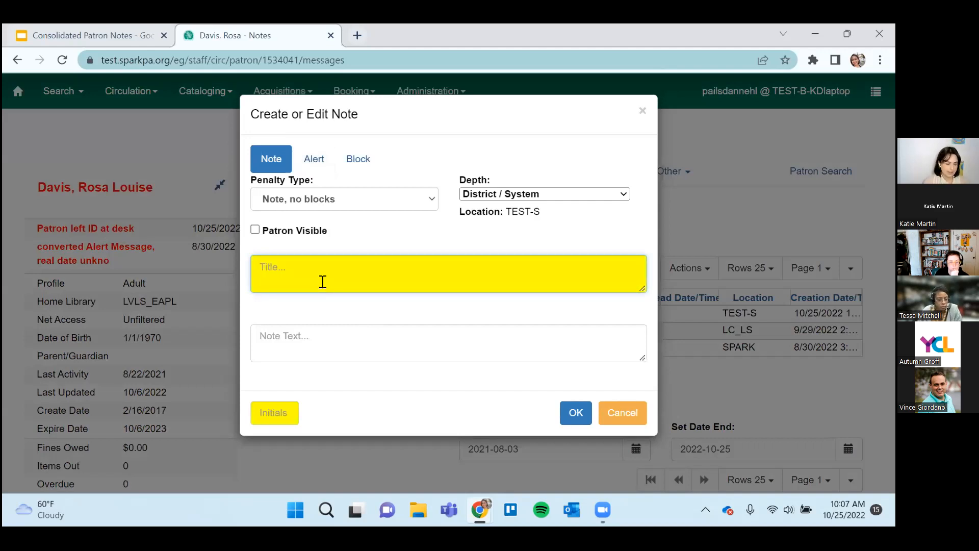
text(IL)
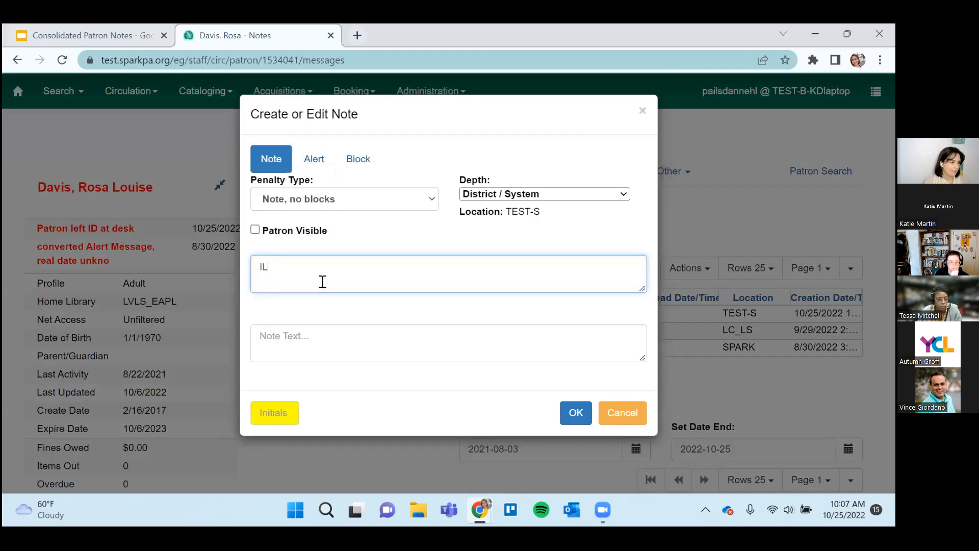
text(L - Title)
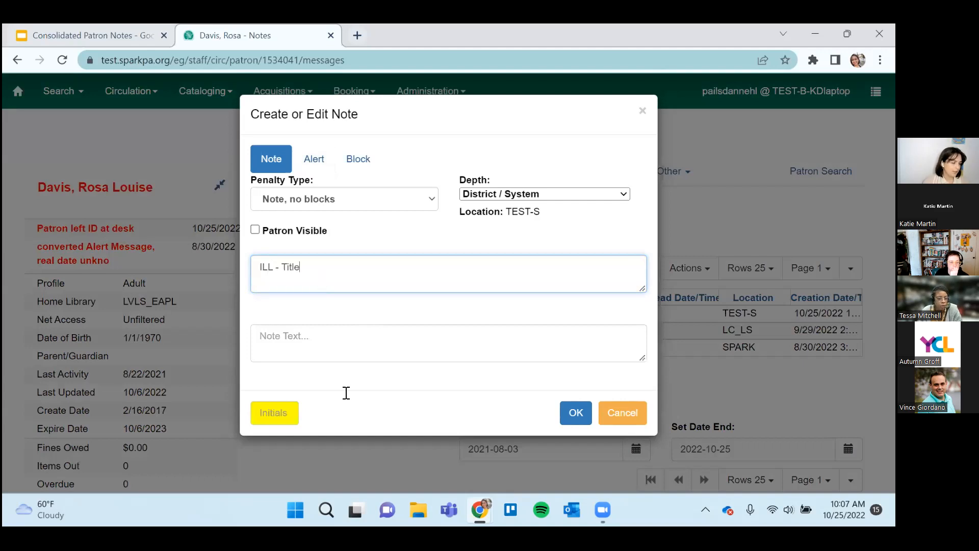
click(287, 404)
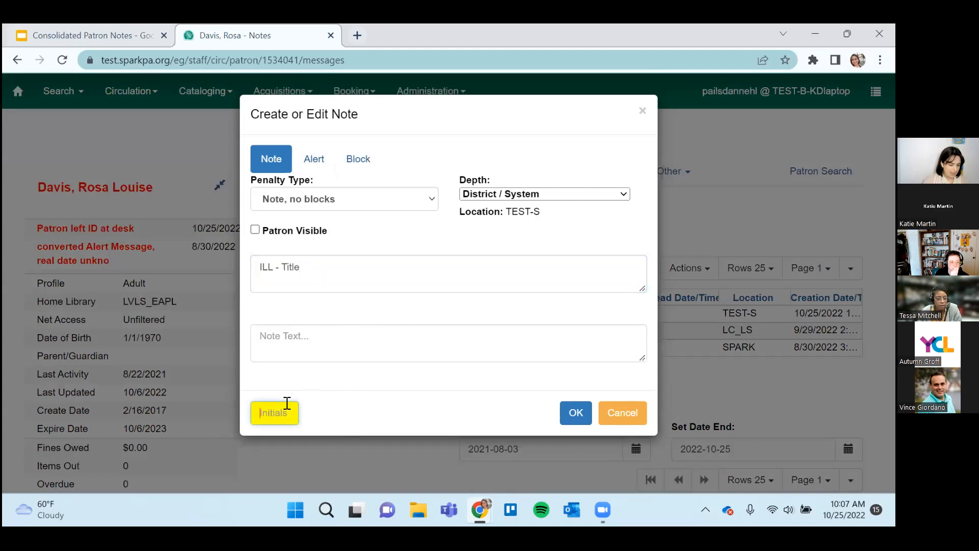
text(KD)
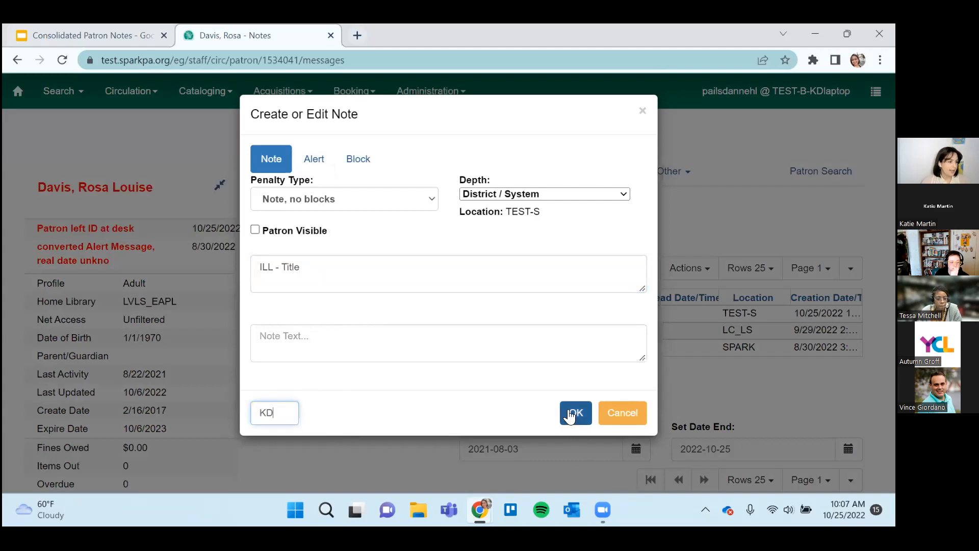
Try the Library System / Library Building, District / System and Everywhere depth options on the "ILL - Title" note to compare their locations.
click(522, 197)
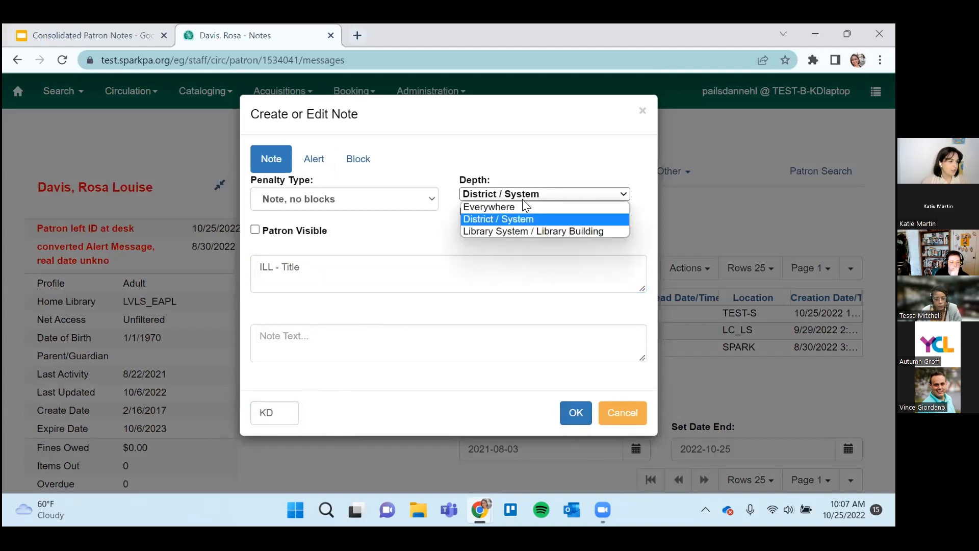
click(524, 232)
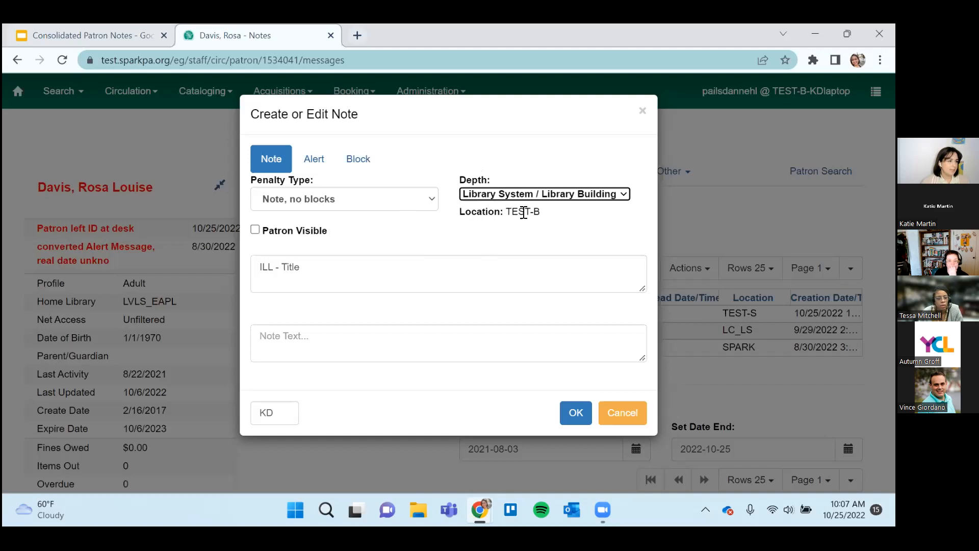
click(558, 199)
click(553, 220)
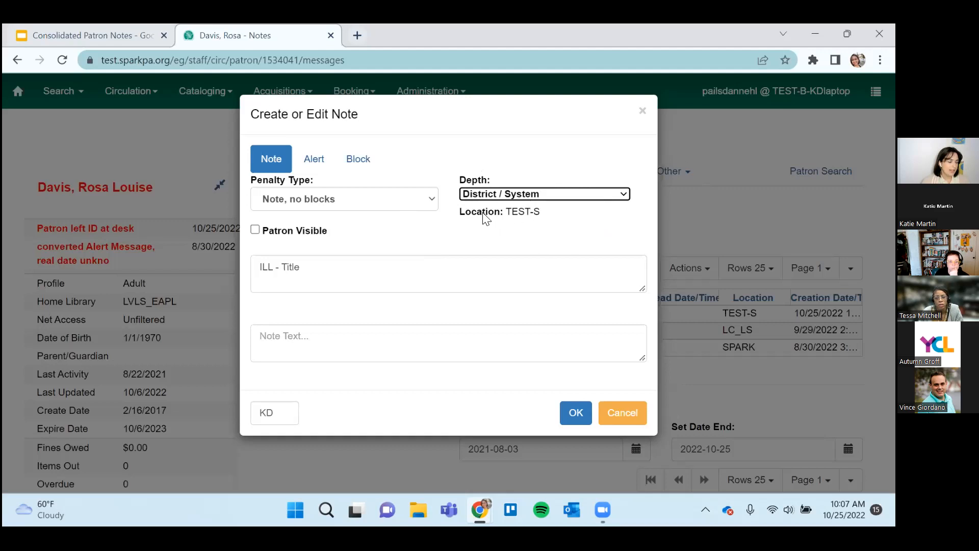
click(538, 197)
click(531, 205)
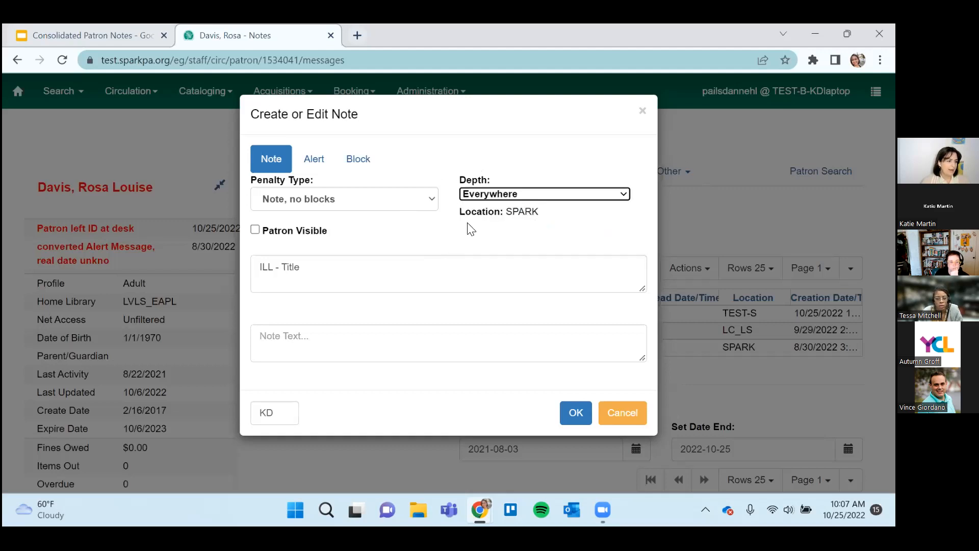
click(574, 195)
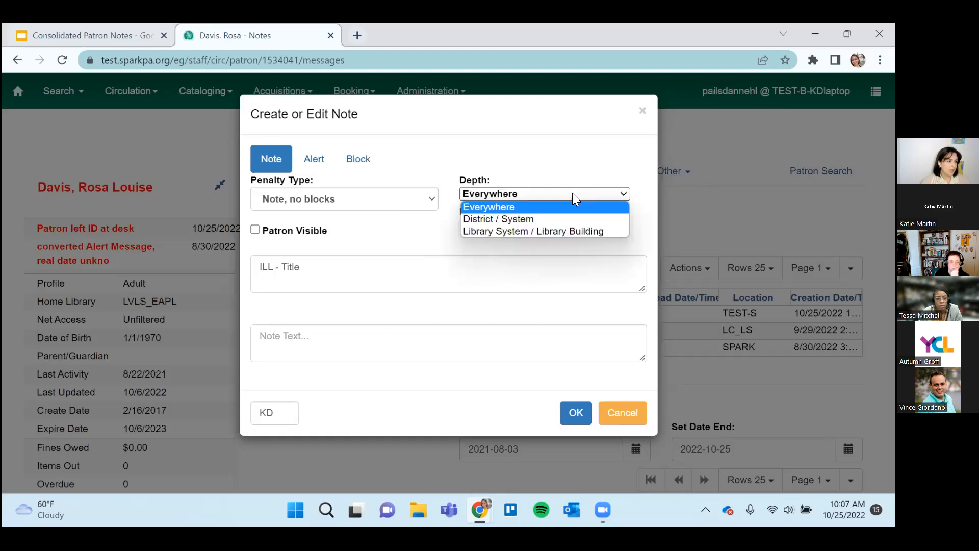
click(561, 219)
click(559, 196)
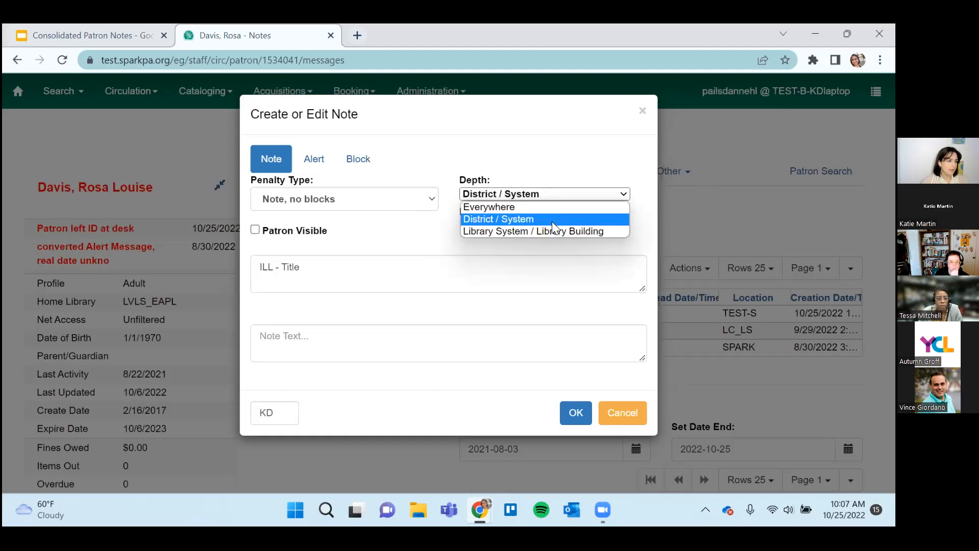
click(554, 231)
click(560, 195)
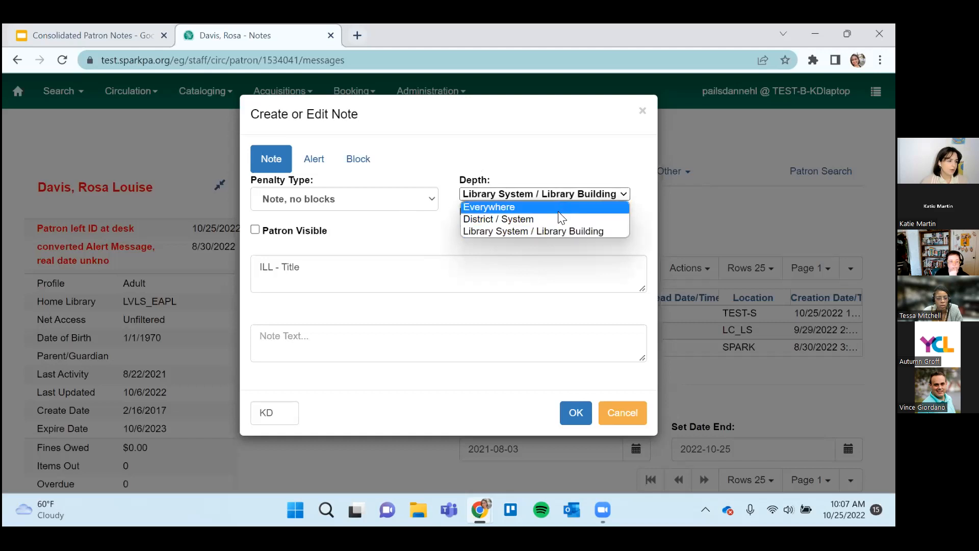
click(488, 193)
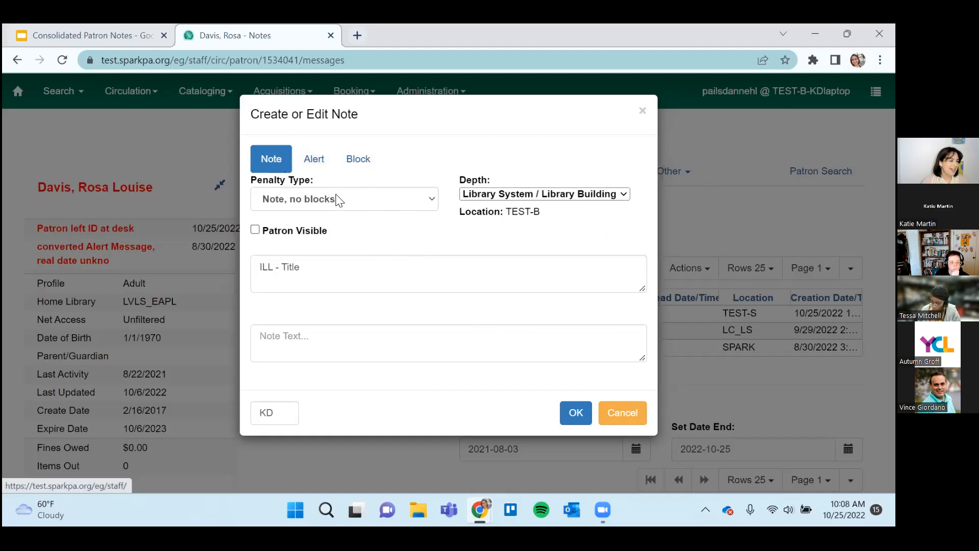
Try the Alert, Block and Note presets on the unsaved note, and set its penalty type to "Alerting Note, no blocks".
click(325, 168)
click(364, 168)
click(270, 158)
click(382, 205)
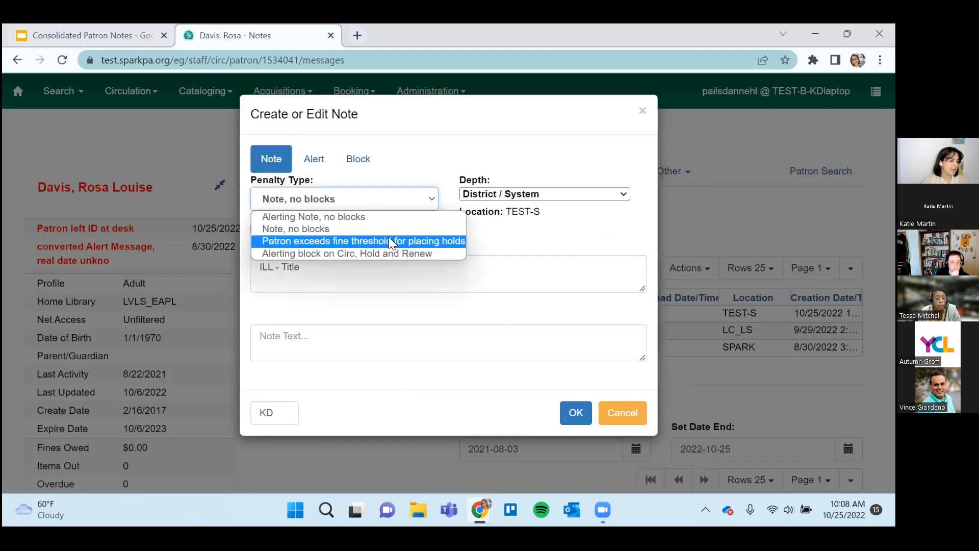
click(333, 226)
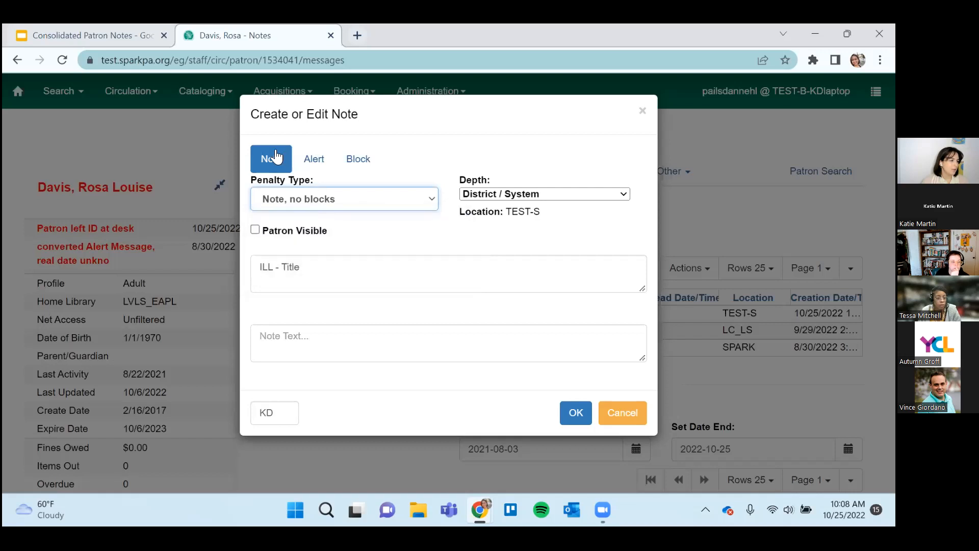
click(341, 204)
click(339, 218)
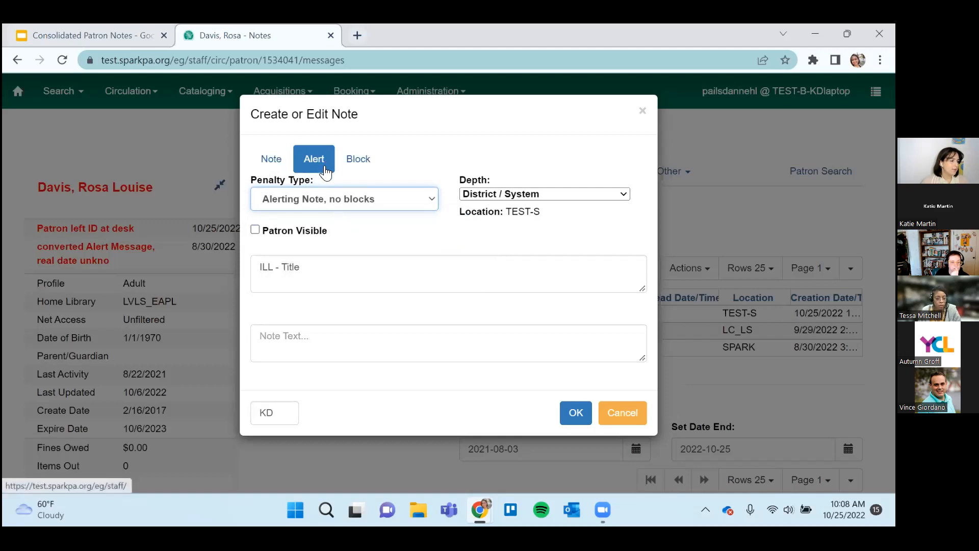
Try the fine threshold for placing holds and "Alerting block on Circ, Hold and Renew" penalty types, and cancel the note.
click(365, 199)
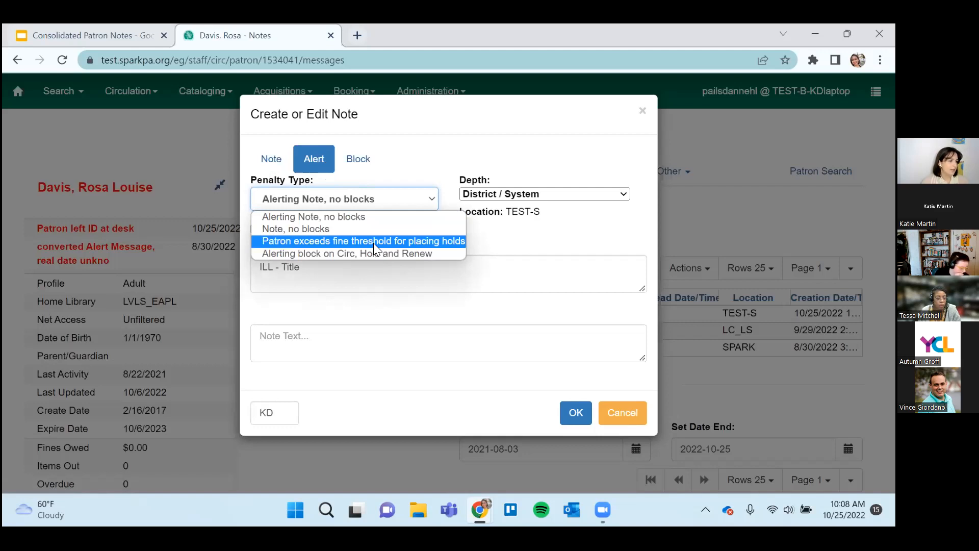
click(373, 243)
click(365, 202)
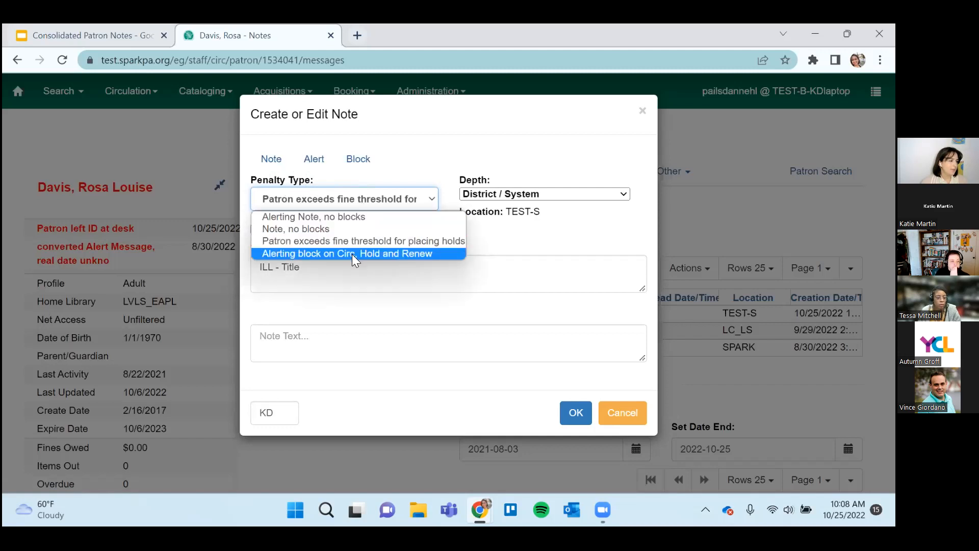
click(356, 255)
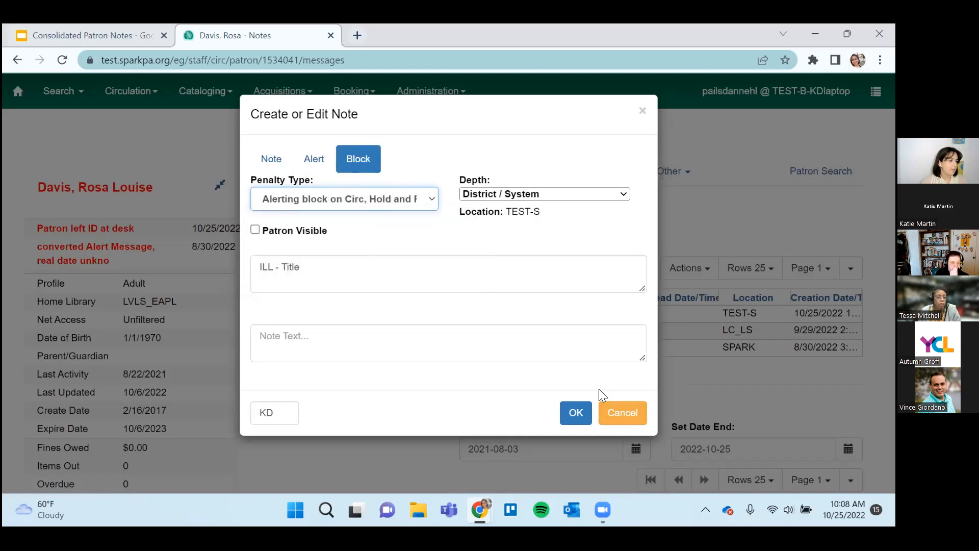
click(622, 412)
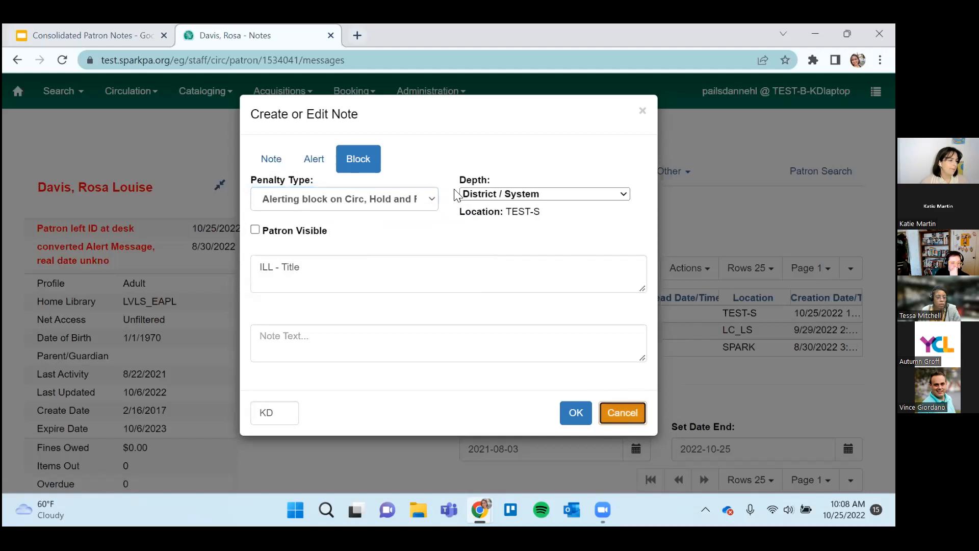
Open the existing "Patron left ID at desk" alert for editing, review its fields, and close it without saving.
scroll(346, 285, down, 3)
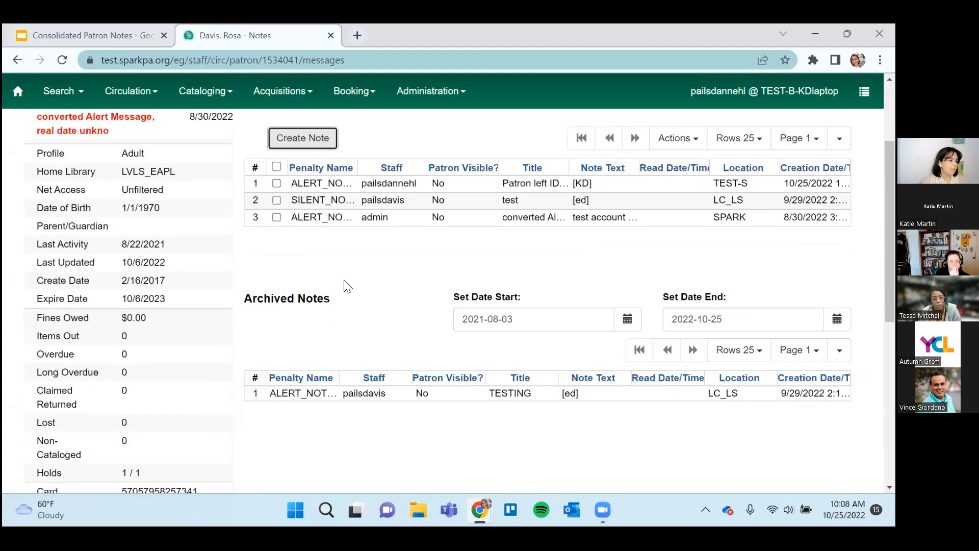
scroll(346, 285, up, 3)
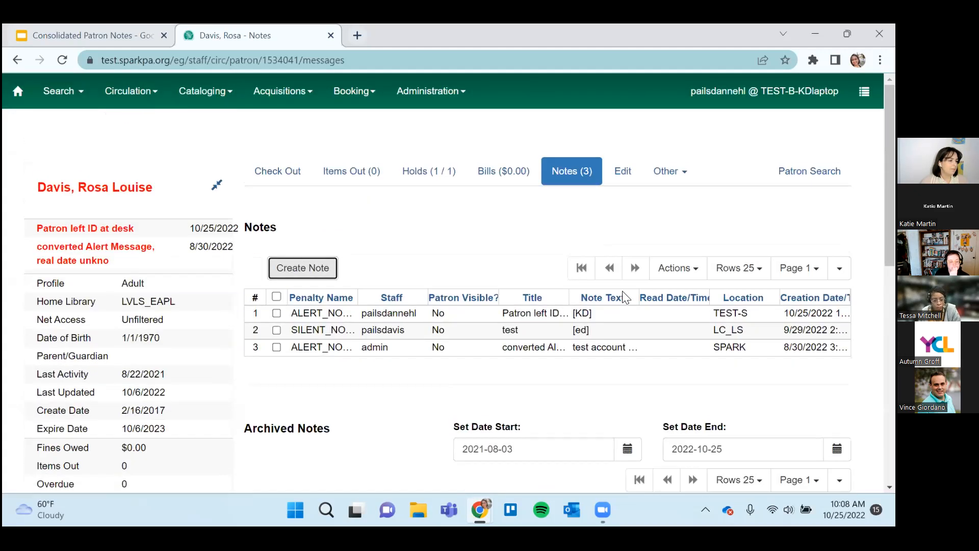
click(608, 317)
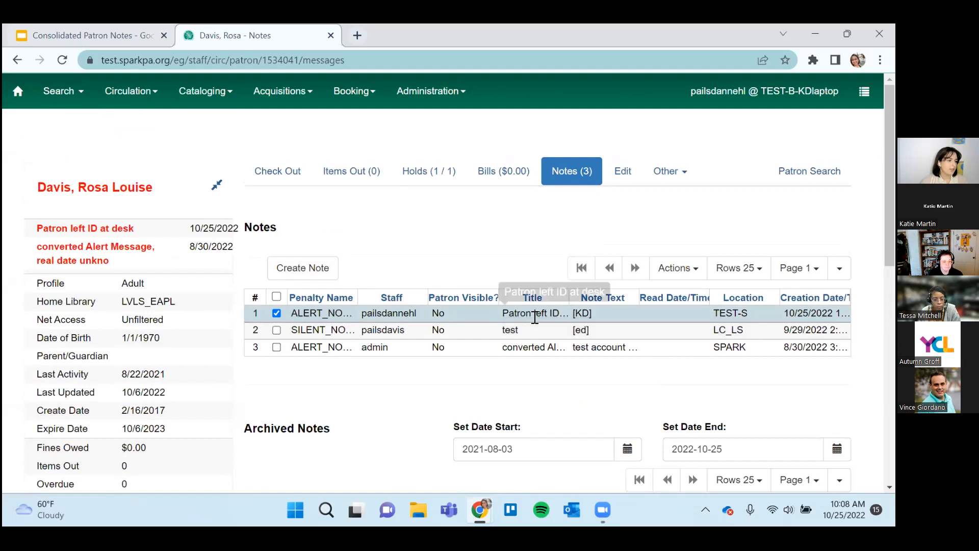
right_click(624, 307)
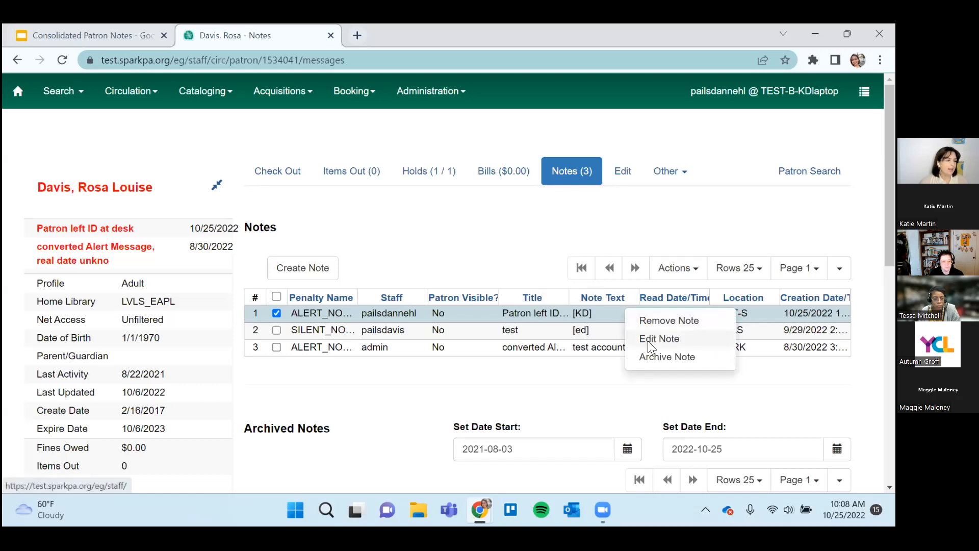
right_click(610, 317)
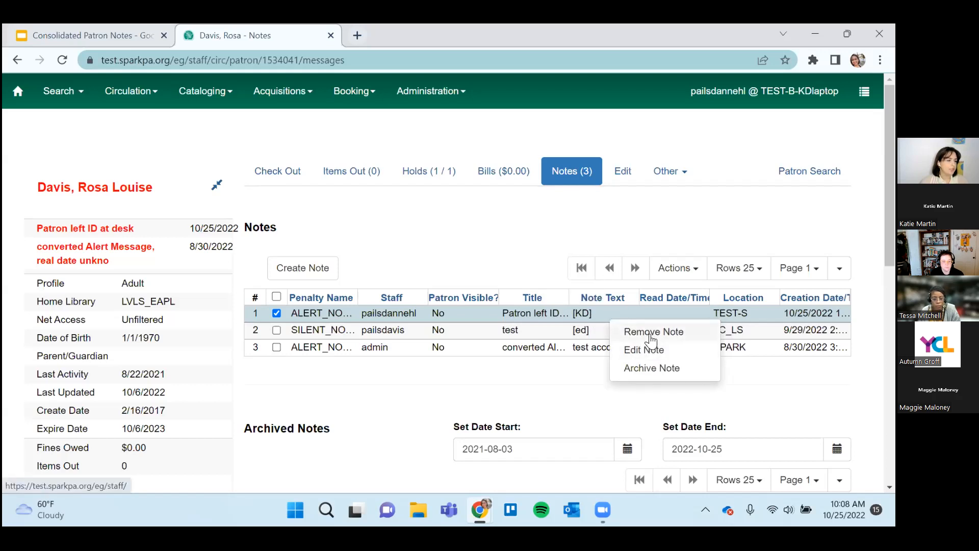
click(684, 357)
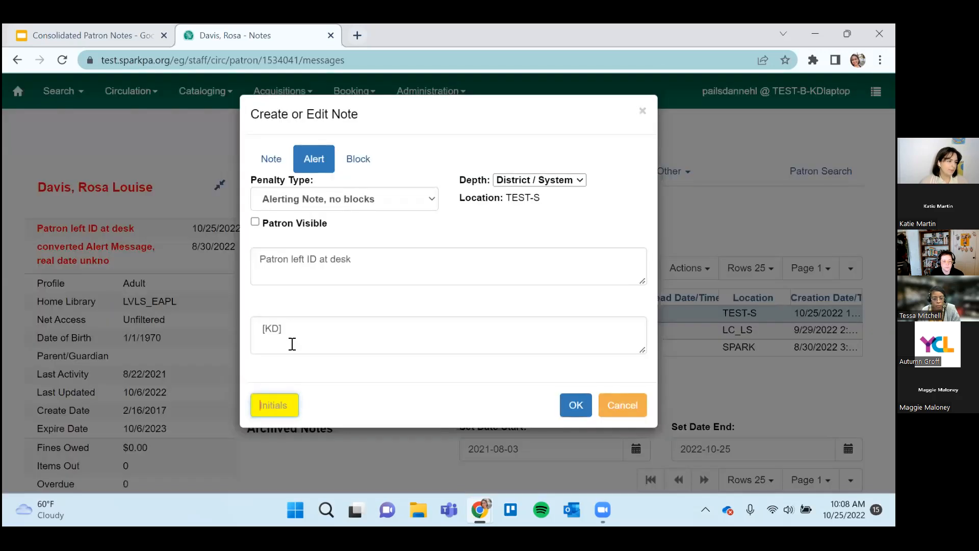
click(623, 405)
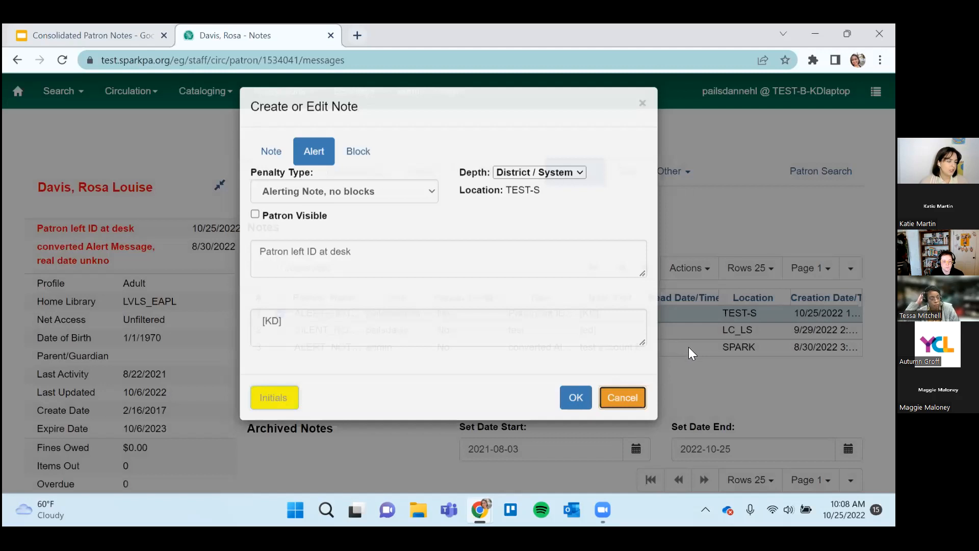
Review the remove, edit and archive actions available for the selected "Patron left ID at desk" alert.
right_click(649, 307)
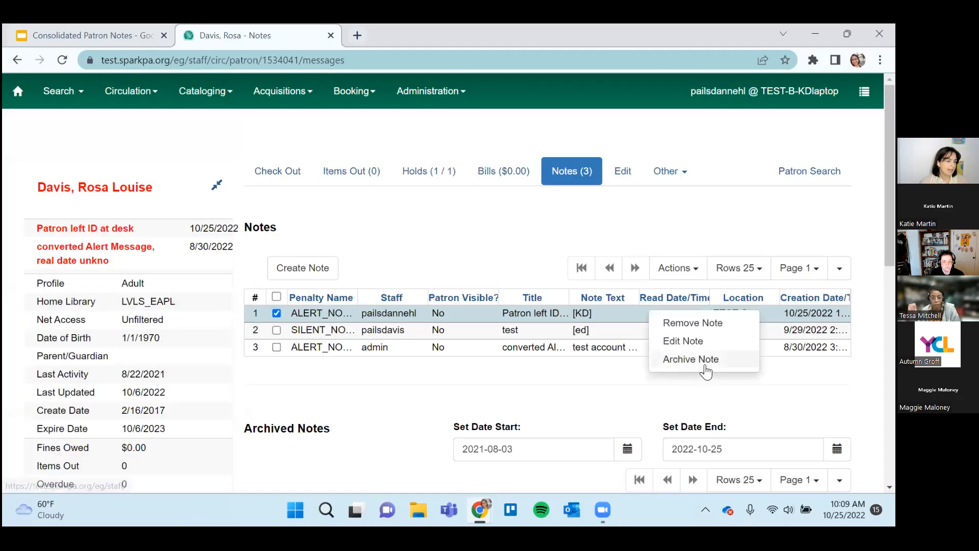
scroll(707, 373, down, 1)
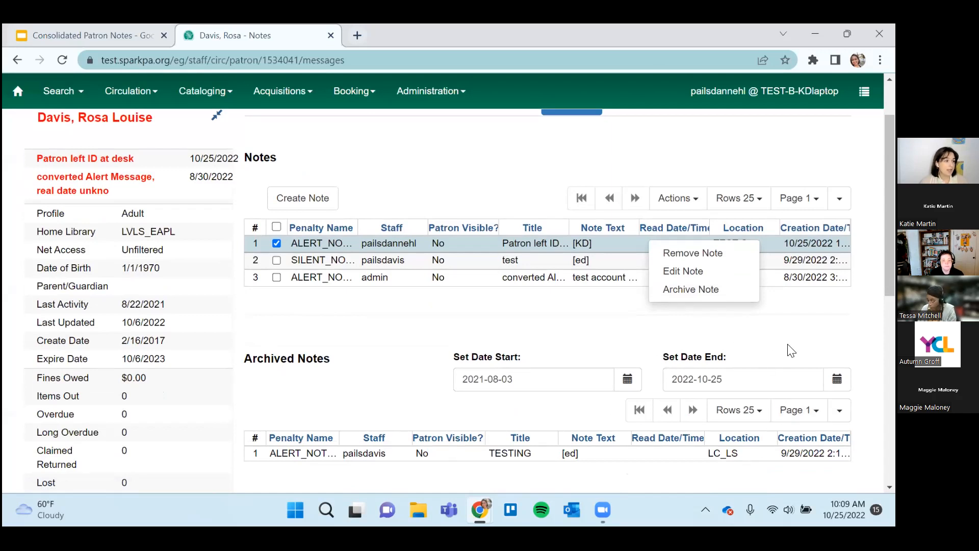
scroll(775, 352, up, 1)
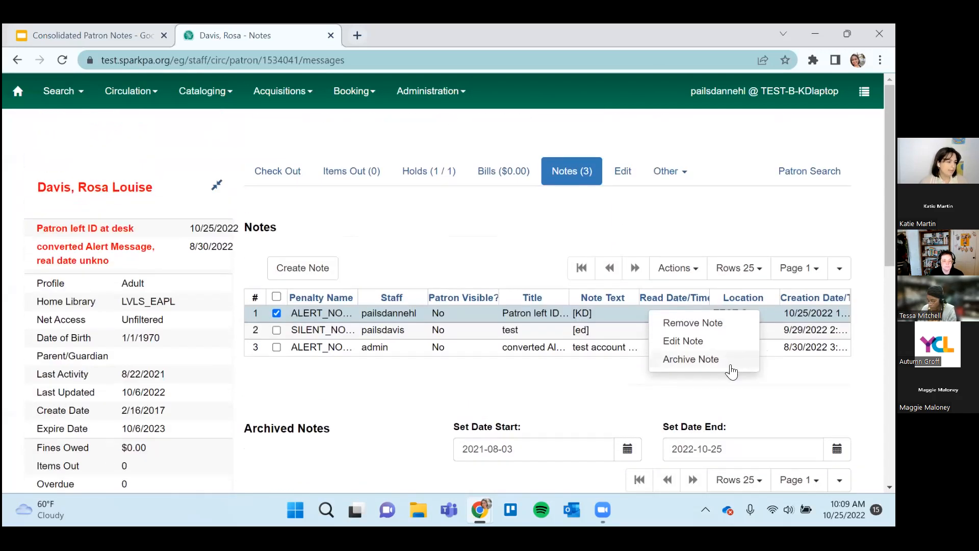
click(776, 383)
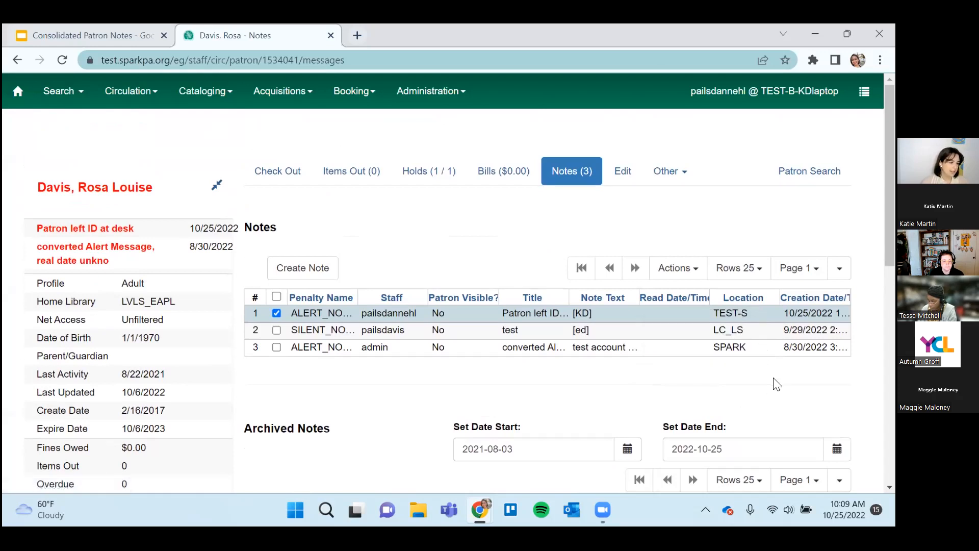
right_click(518, 317)
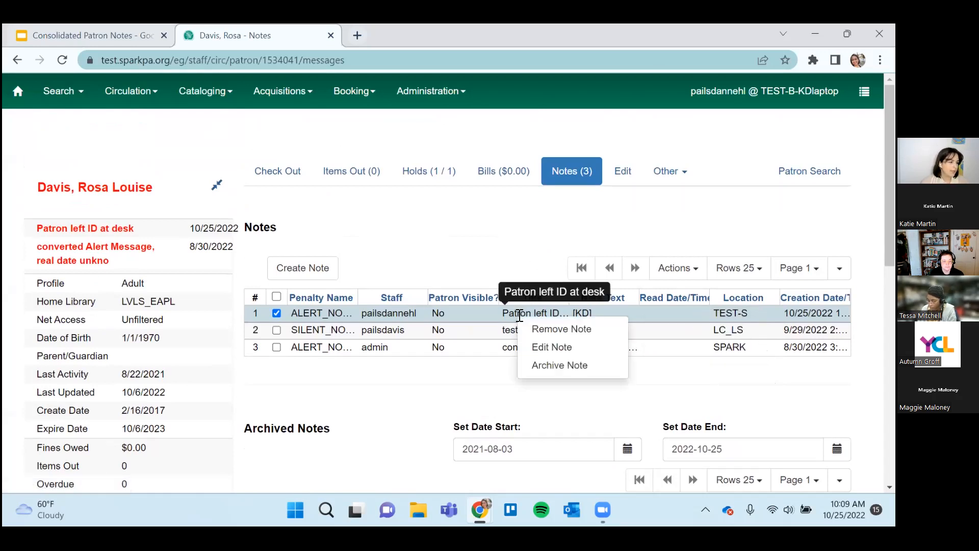
click(681, 276)
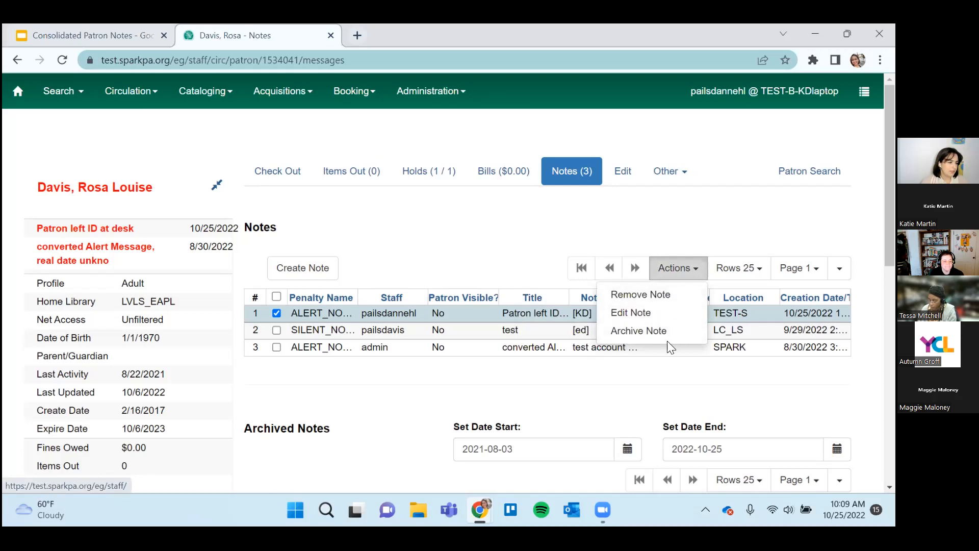
click(669, 396)
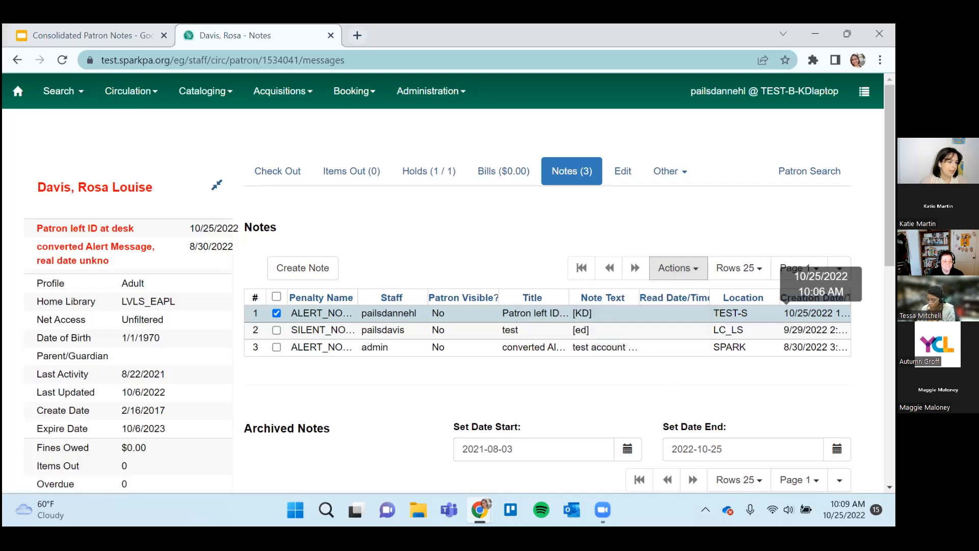
Review the column configuration of the current notes grid and make the Edit Date/Time column visible.
click(839, 267)
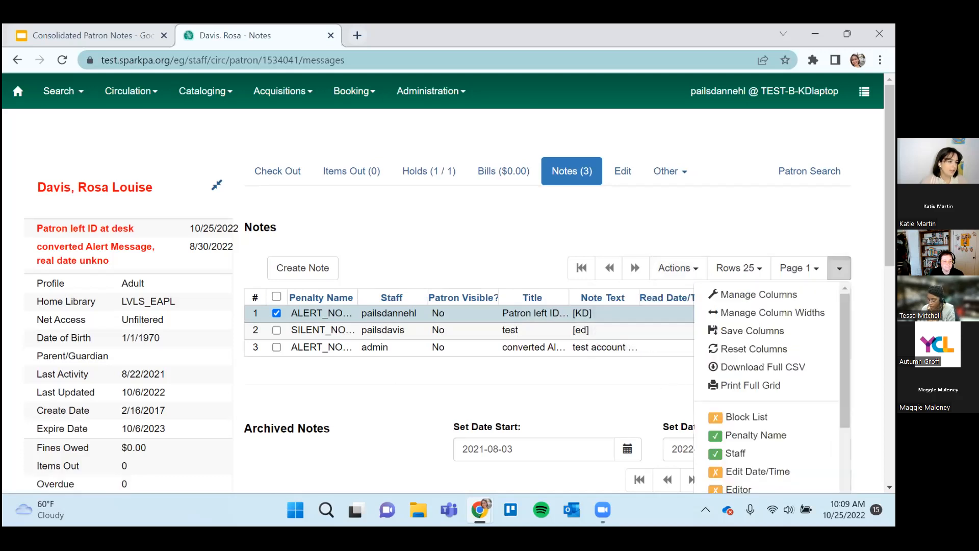
click(796, 296)
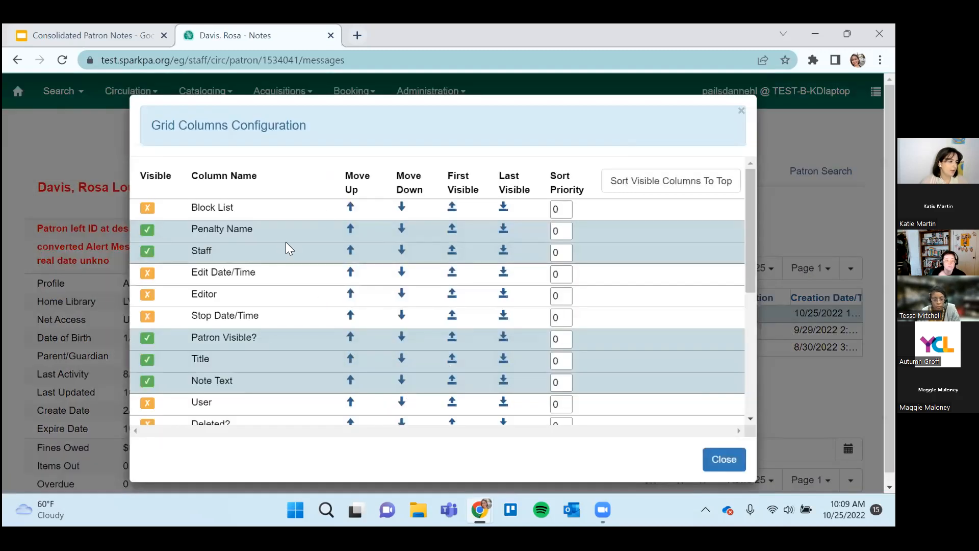
scroll(296, 260, down, 3)
scroll(306, 276, up, 3)
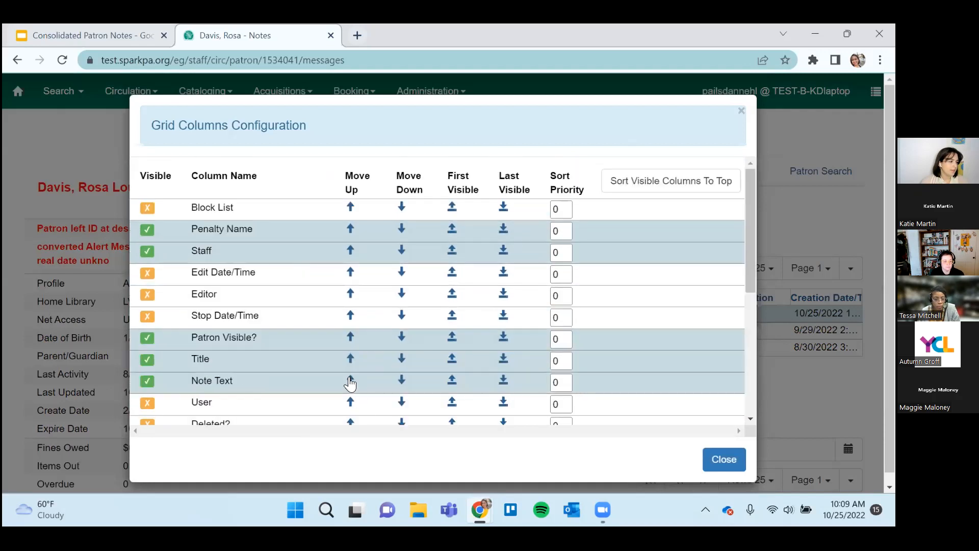
scroll(344, 357, down, 3)
scroll(342, 376, up, 1)
scroll(306, 370, up, 2)
click(146, 274)
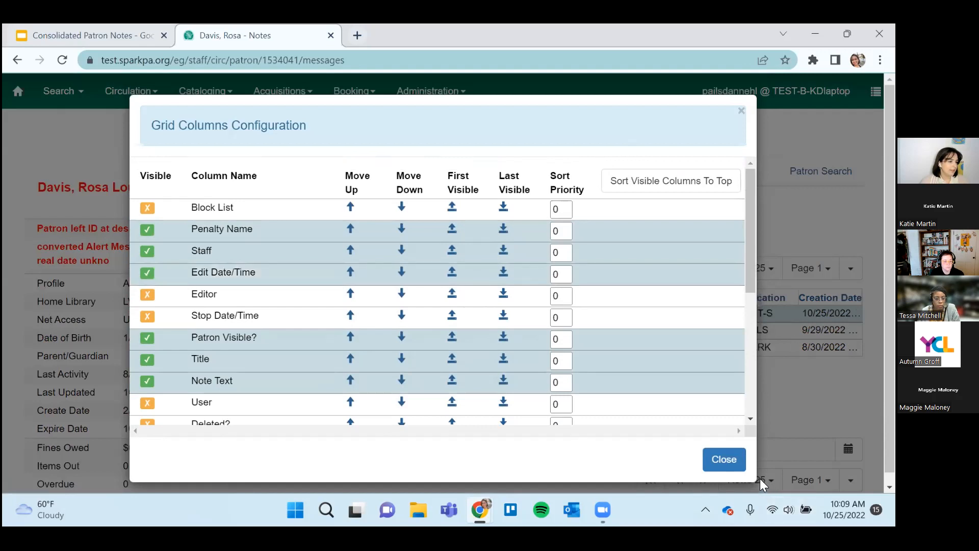
scroll(702, 426, down, 5)
scroll(702, 425, up, 2)
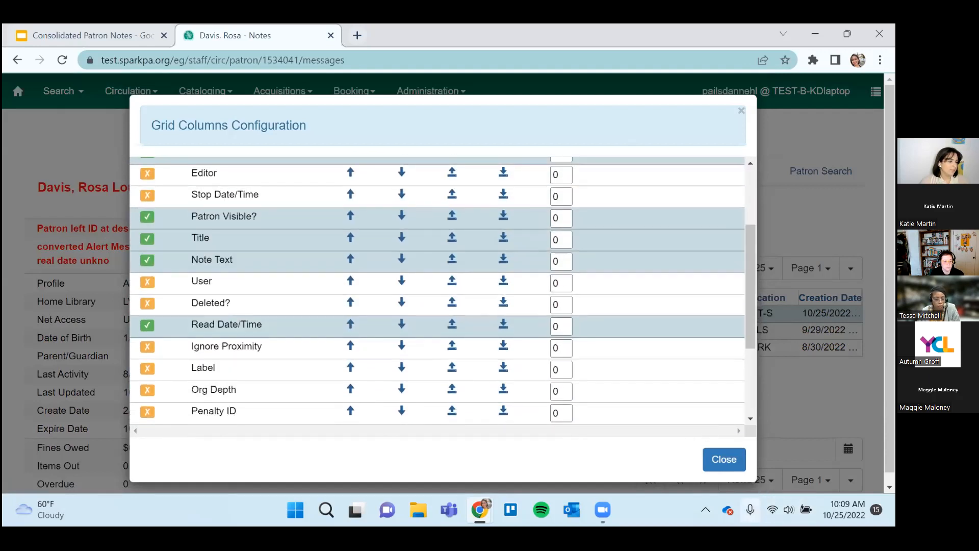
click(724, 459)
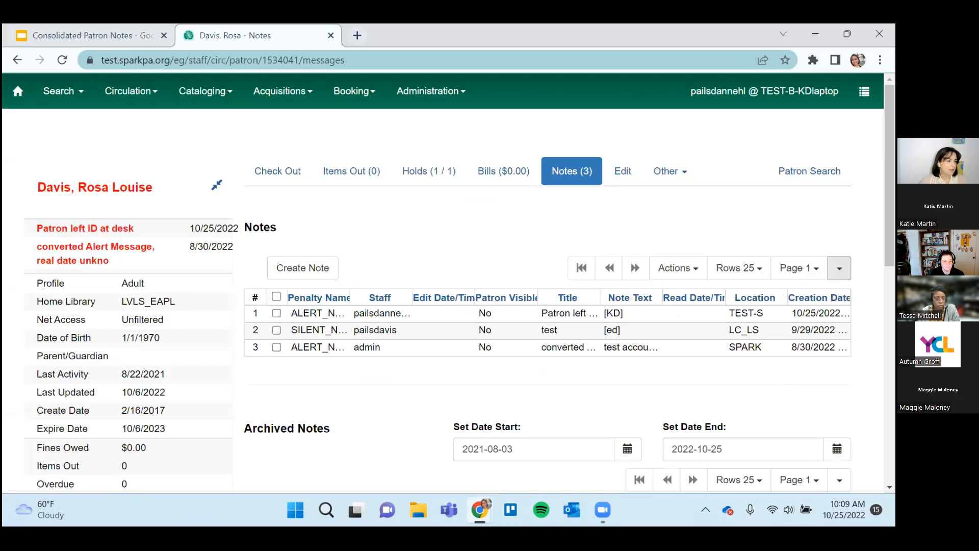
click(840, 268)
click(764, 334)
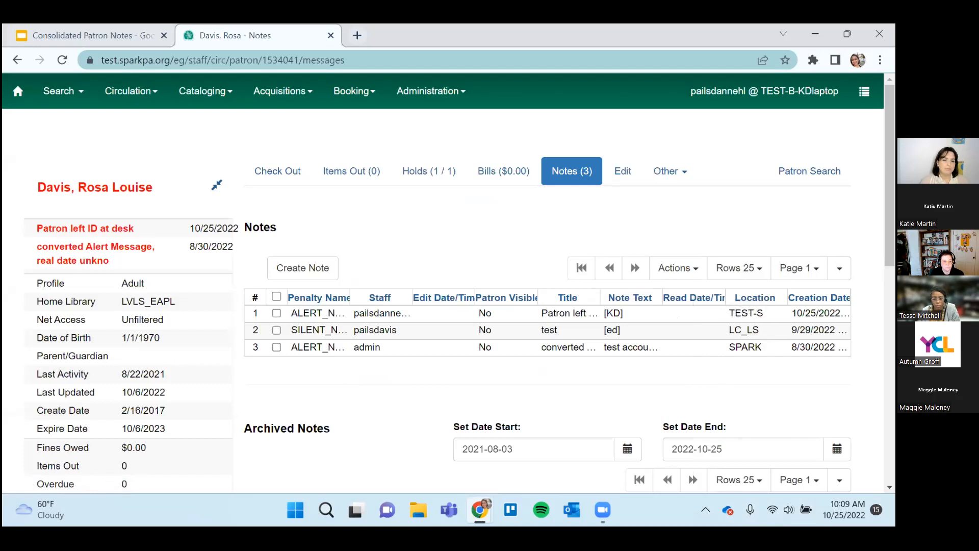
Start a new block note for the patron with the penalty type "Alerting block on Circ, Hold and Renew".
click(336, 268)
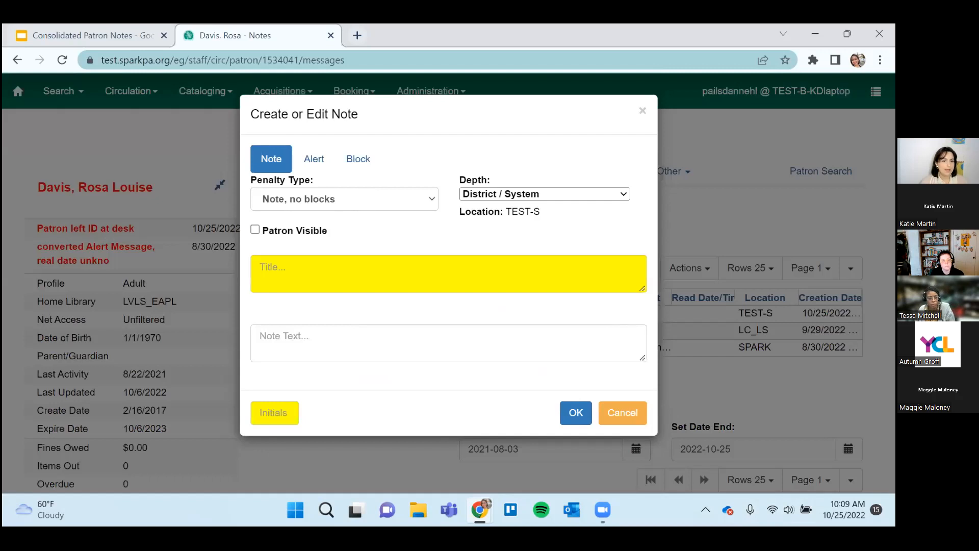
click(359, 163)
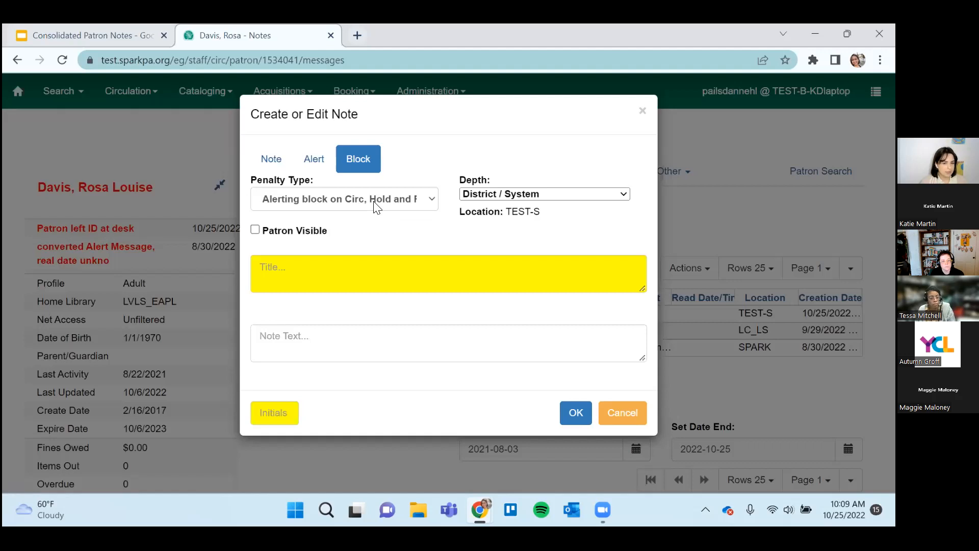
click(375, 204)
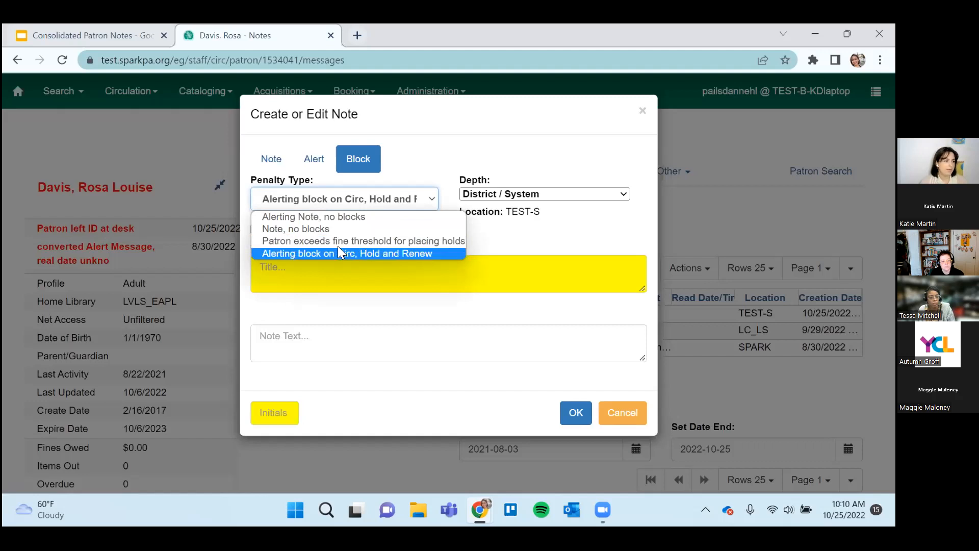
click(391, 255)
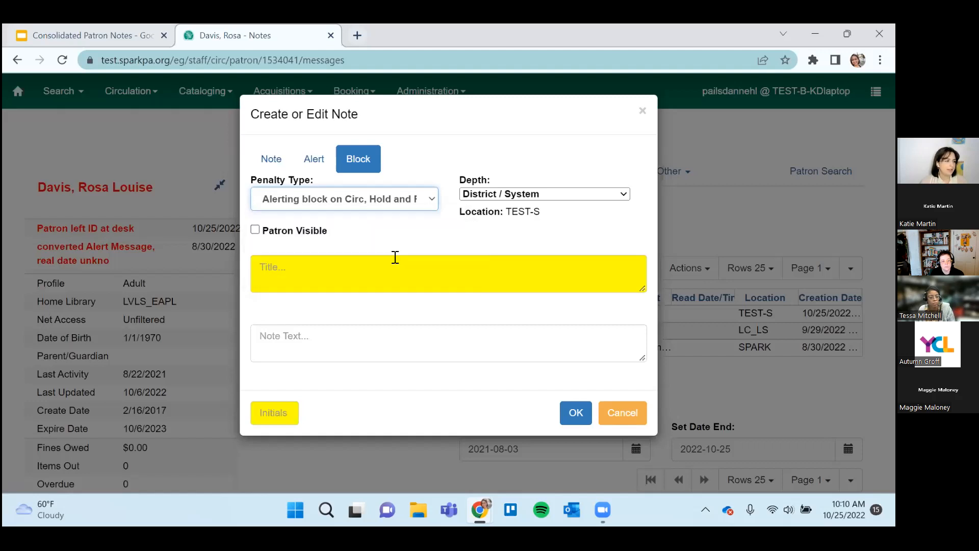
click(357, 210)
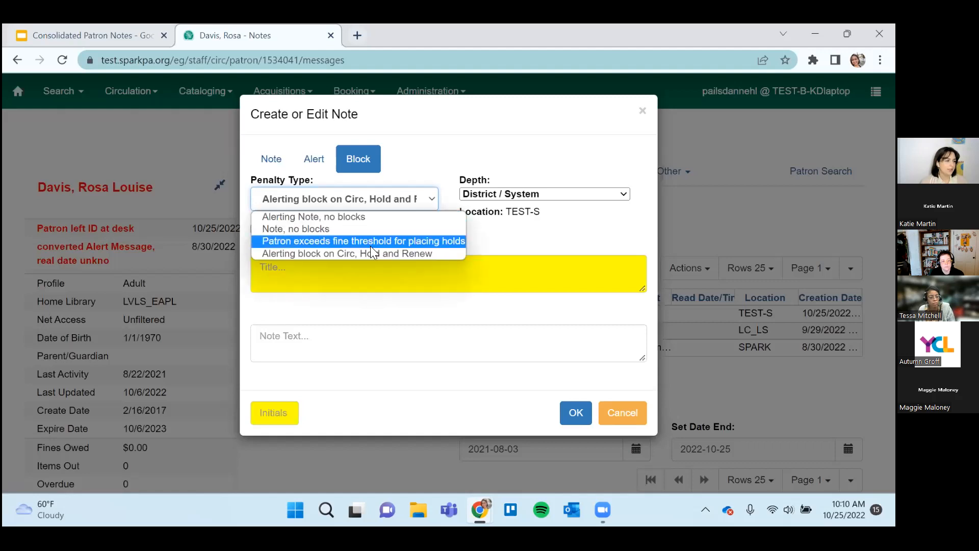
Title the block note "This is a block", enter the staff initials, and save it.
click(429, 279)
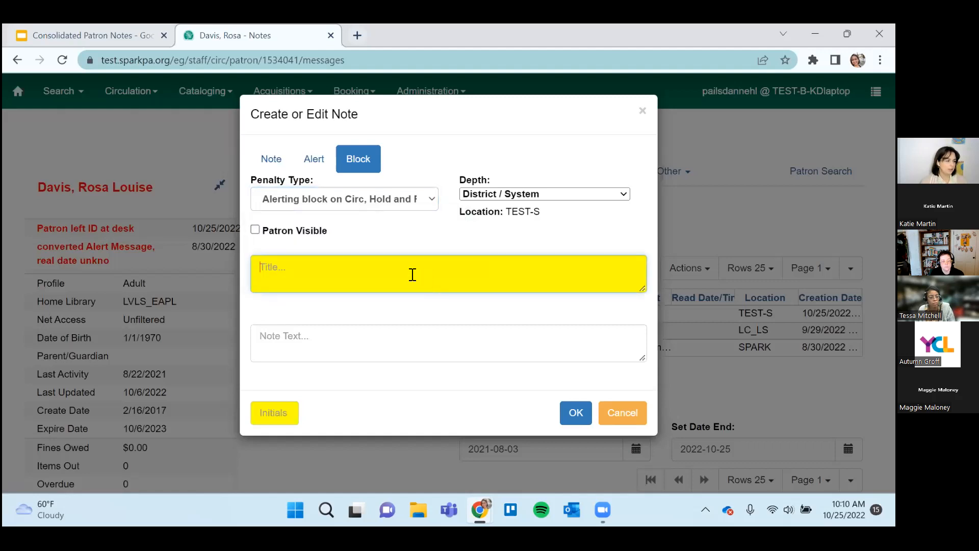
text(This is a block)
key(Tab)
click(275, 407)
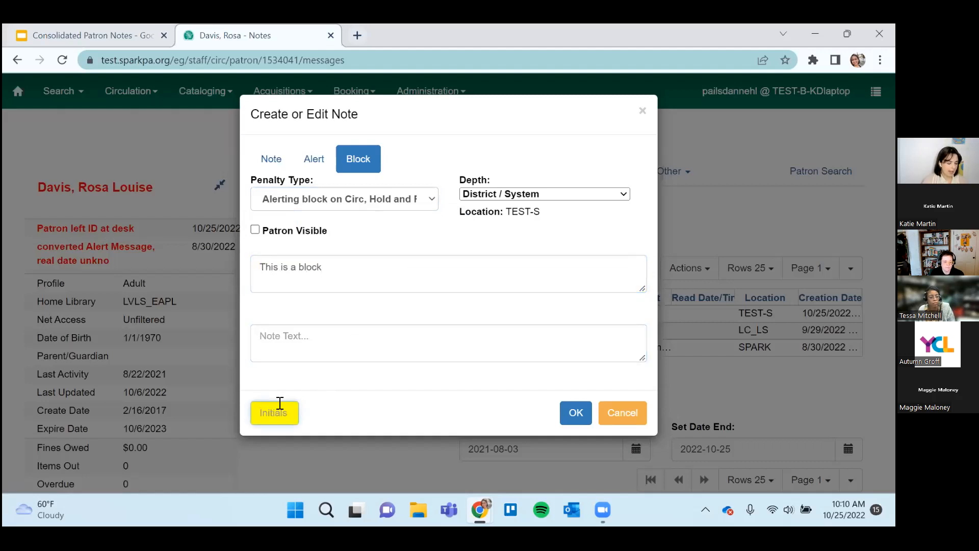
text(KD)
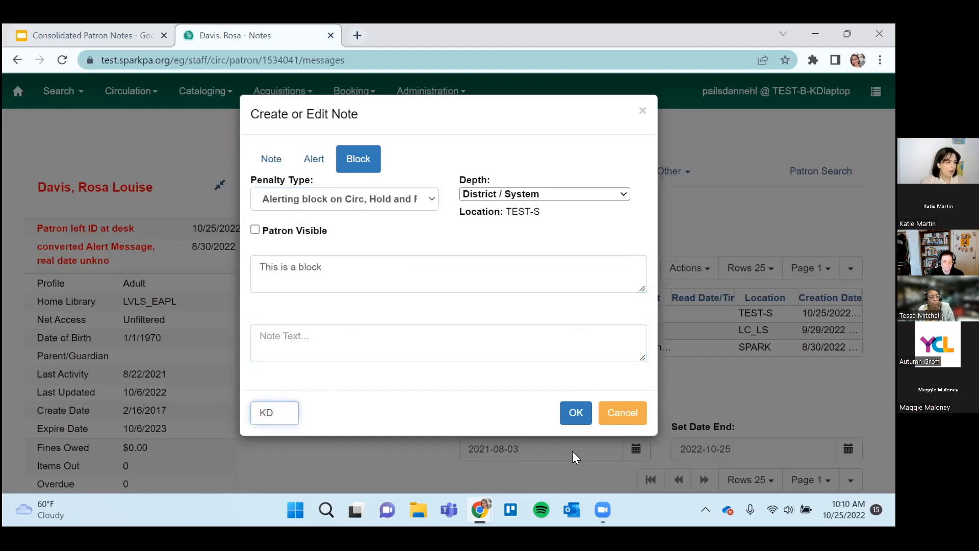
click(574, 414)
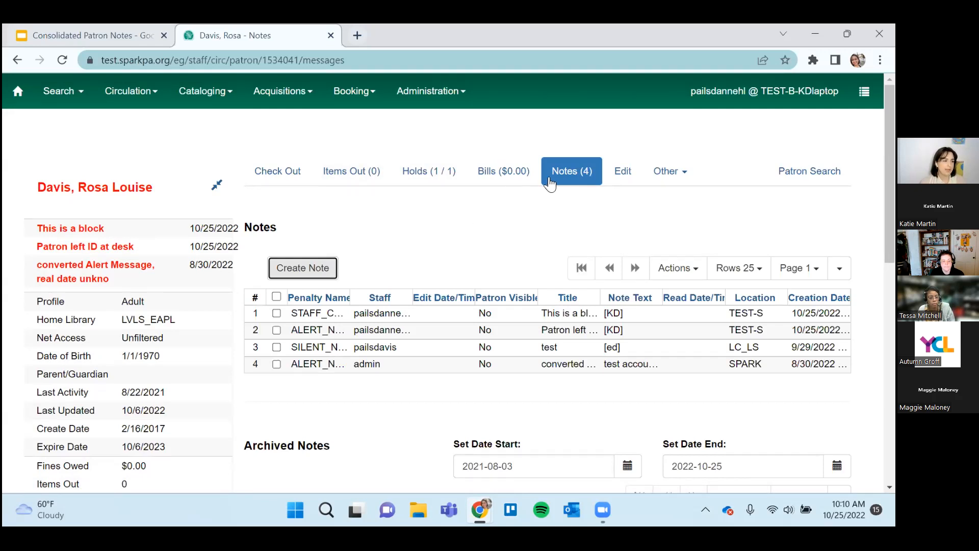
Review the penalty types available when creating another note, and cancel the note.
click(312, 265)
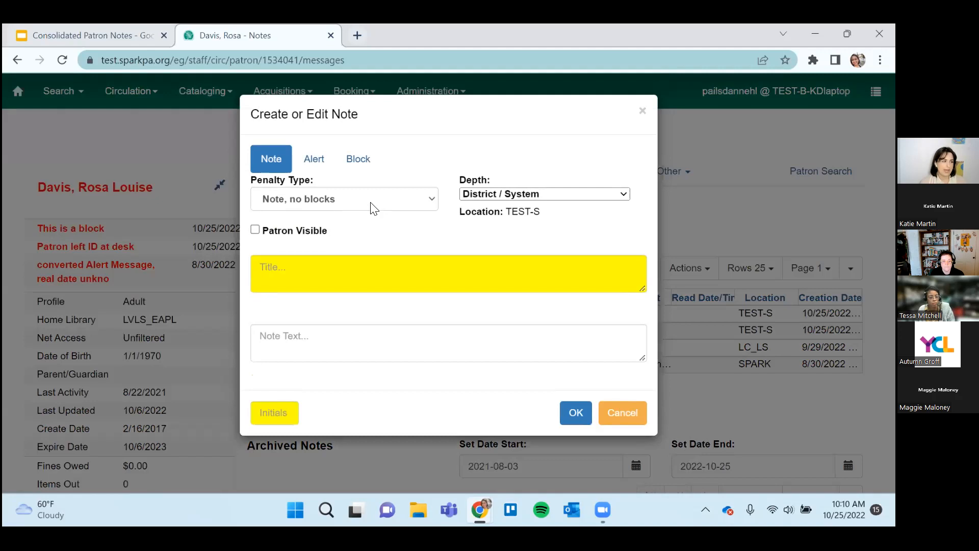
click(372, 204)
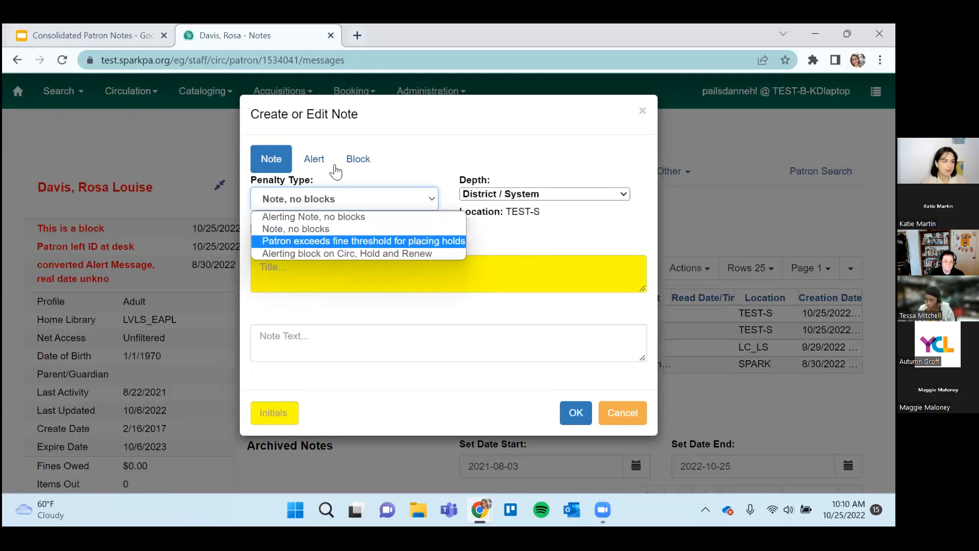
click(617, 419)
Select the "This is a block" note and review the actions available for it.
click(621, 314)
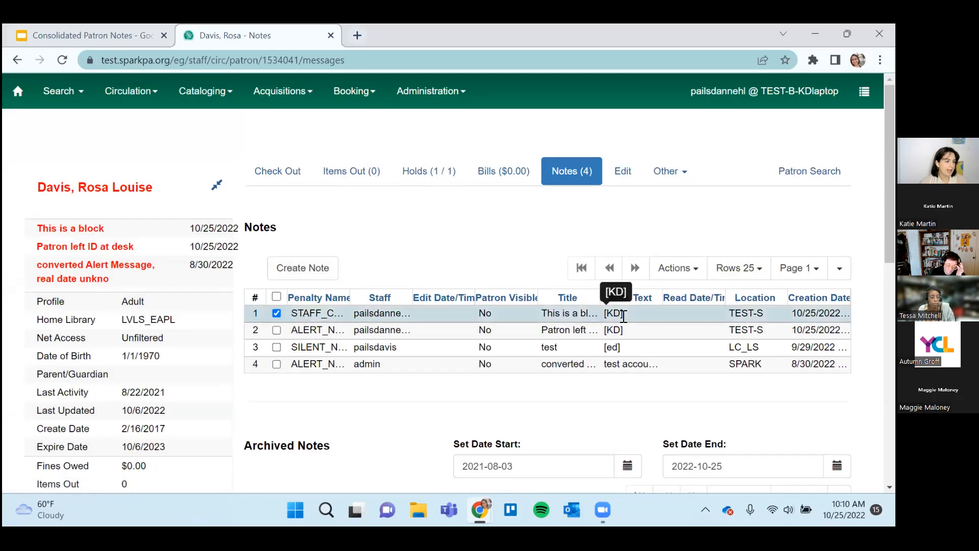
click(677, 274)
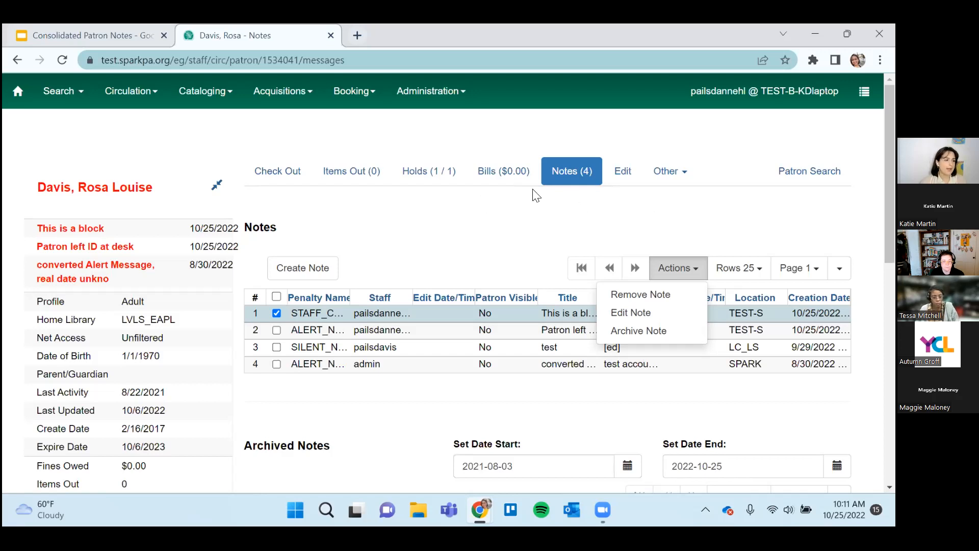
click(551, 225)
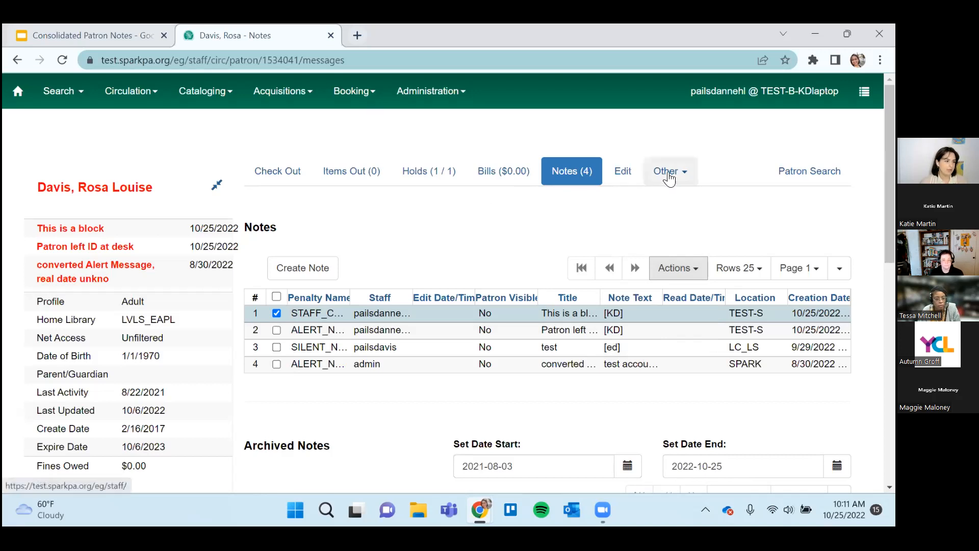
scroll(646, 346, down, 1)
scroll(656, 340, up, 1)
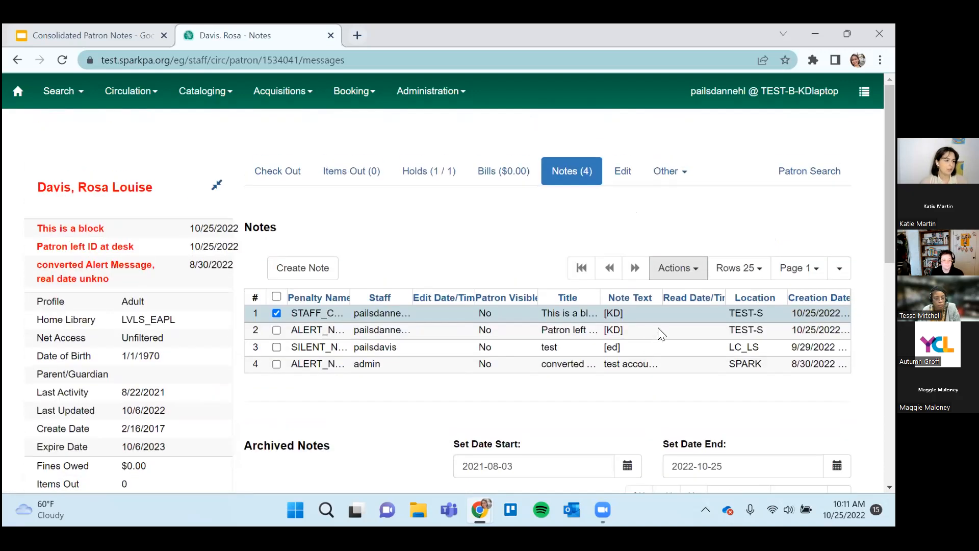
View the patron's Message Center with the context org unit set to SPARK, and return to the notes.
click(670, 178)
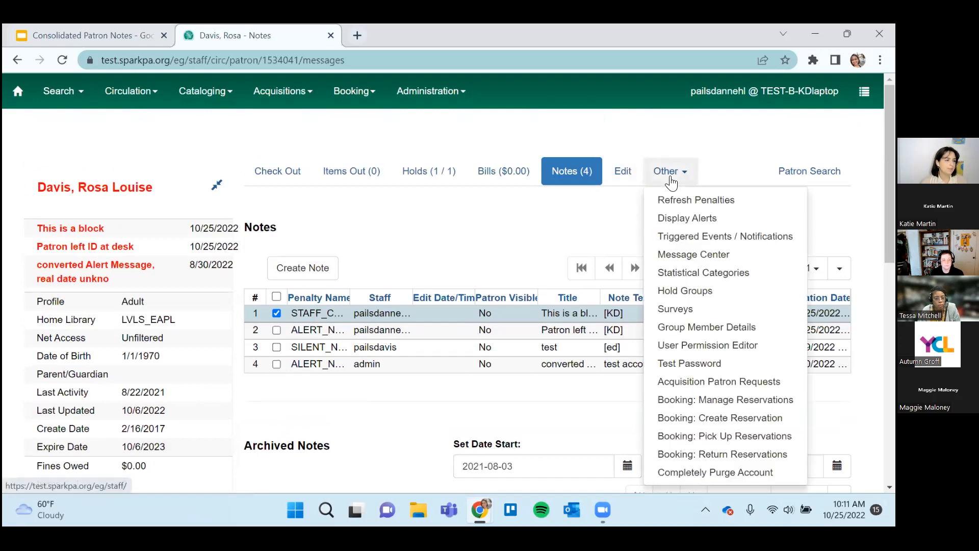
click(710, 253)
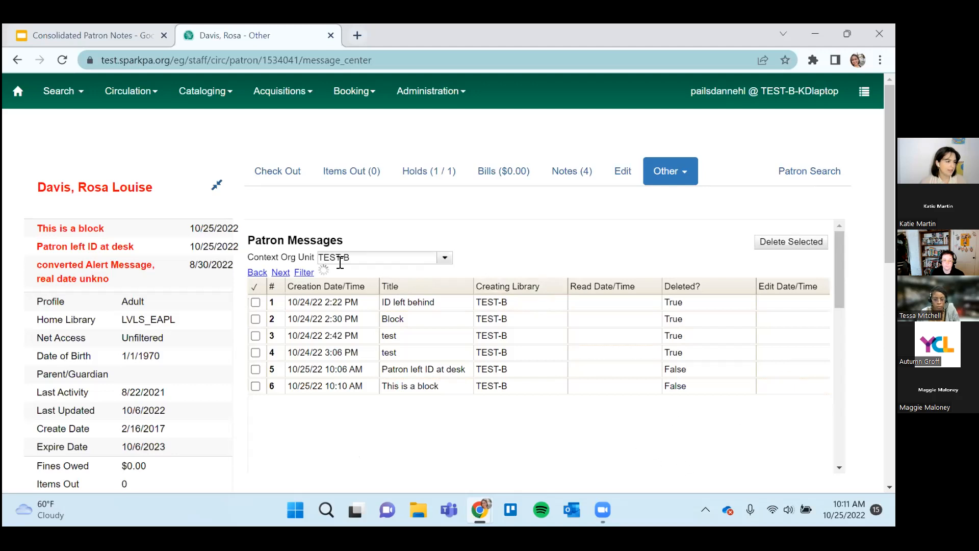
click(442, 260)
click(442, 260)
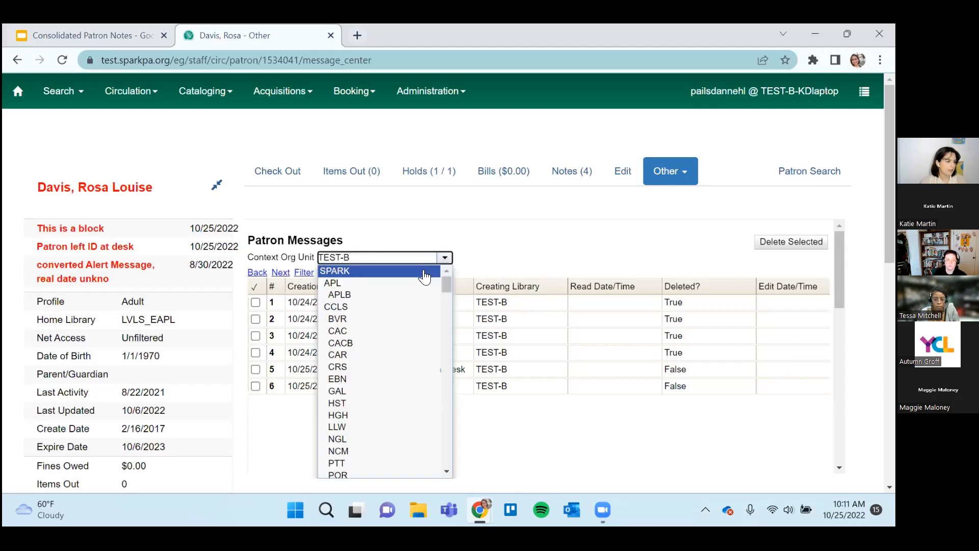
click(398, 269)
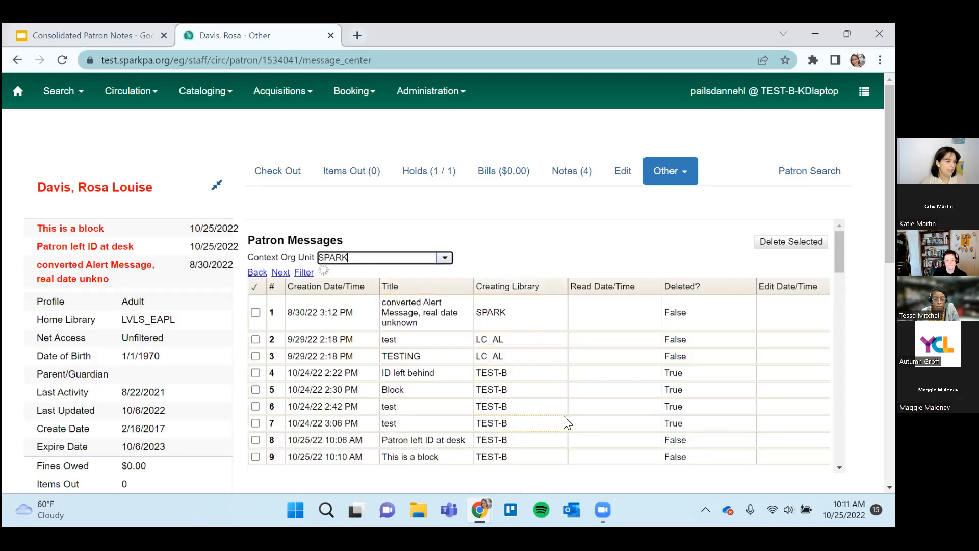
scroll(568, 461, down, 1)
scroll(420, 439, up, 1)
key(alt+Left)
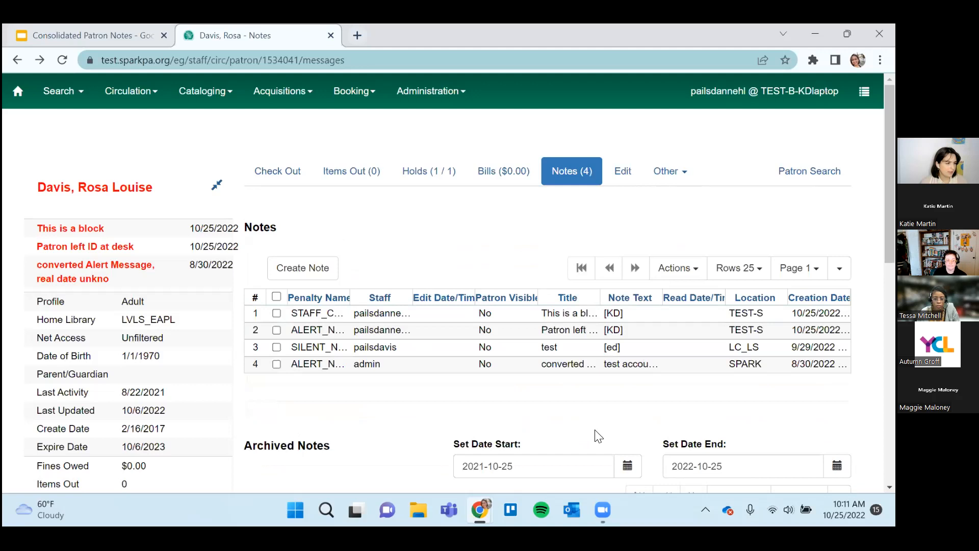
Reopen the patron's Message Center and look over the messages for the TEST-B org unit.
click(672, 172)
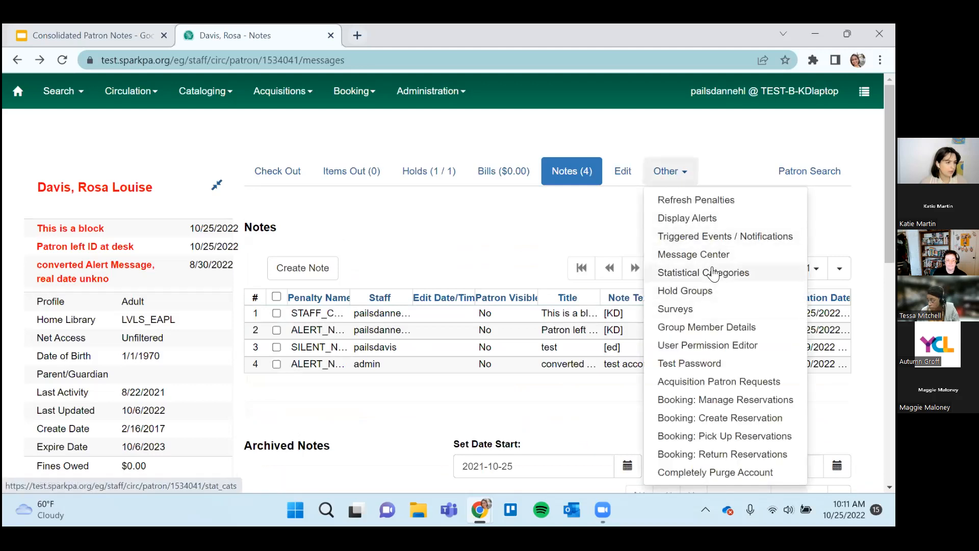
click(722, 254)
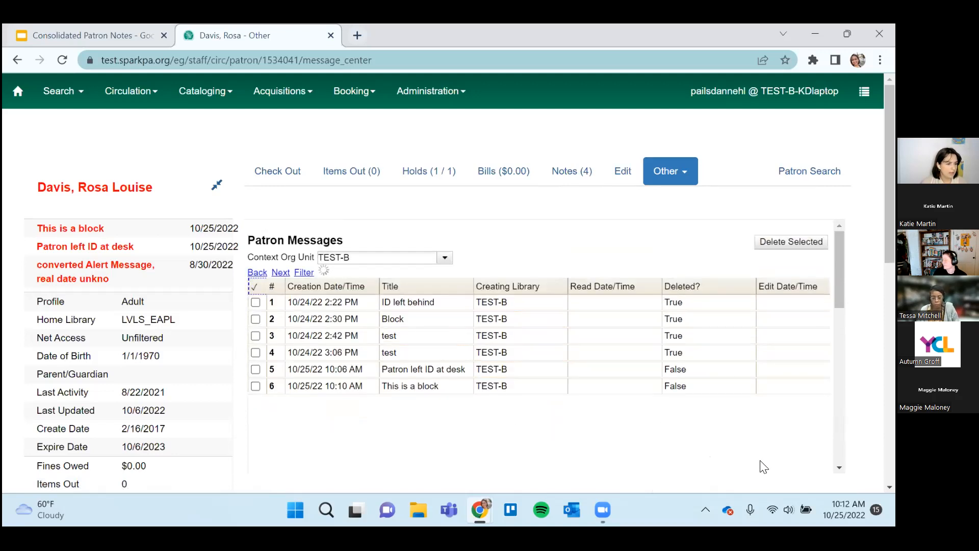
scroll(783, 466, down, 1)
scroll(784, 466, up, 1)
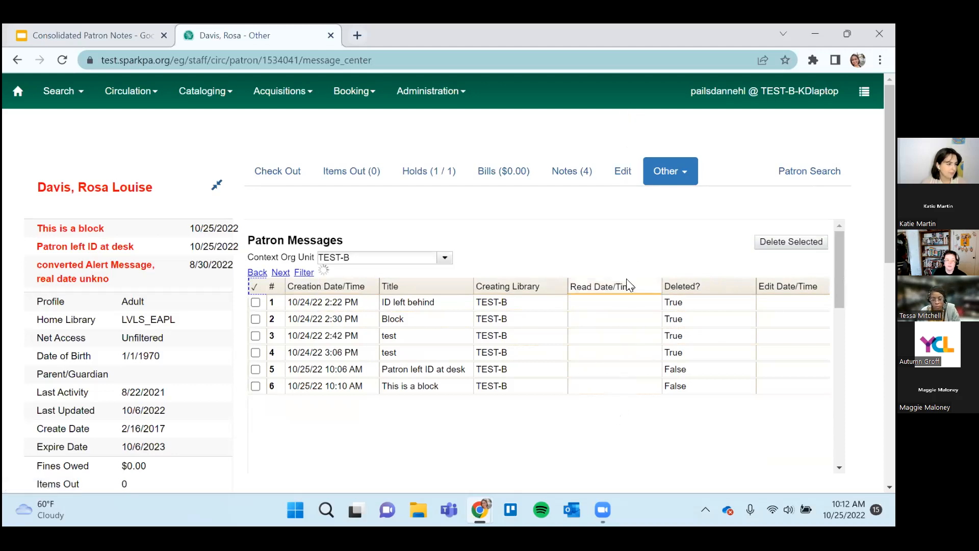
Collapse the patron summary and reload the Message Center so the messages table uses the full page width.
click(217, 186)
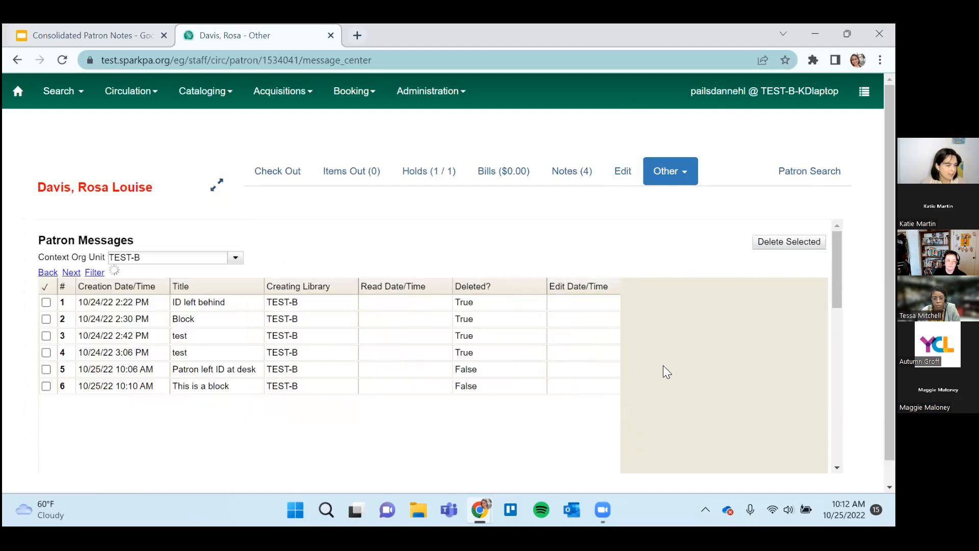
scroll(727, 358, down, 2)
scroll(727, 358, up, 2)
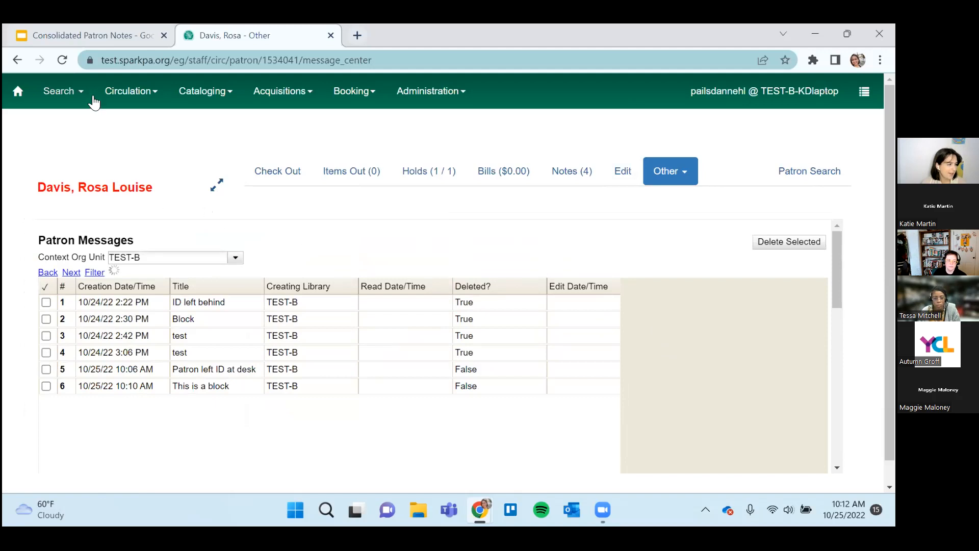
click(62, 59)
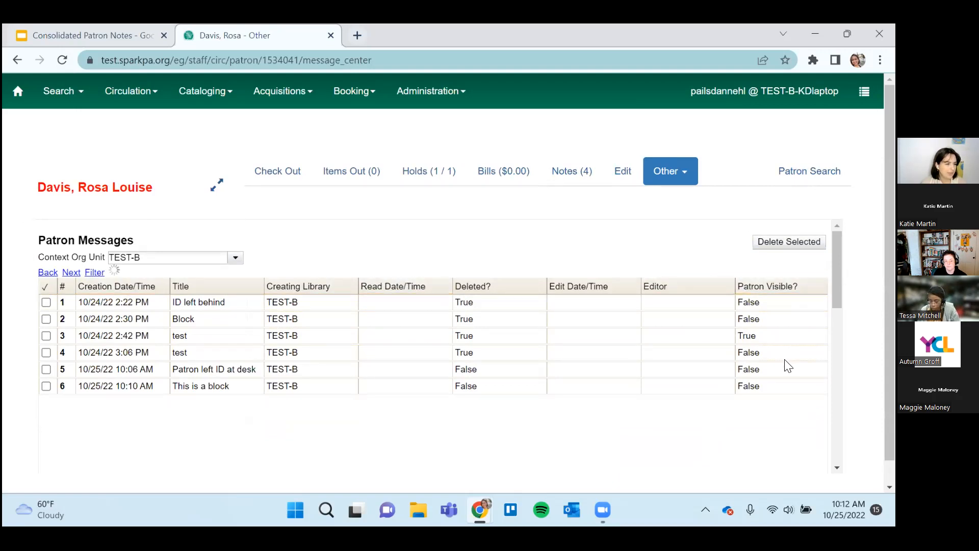
Open the patron-visible "test" message created 10/24/22 2:42 PM, review its details, and close it without saving.
click(764, 339)
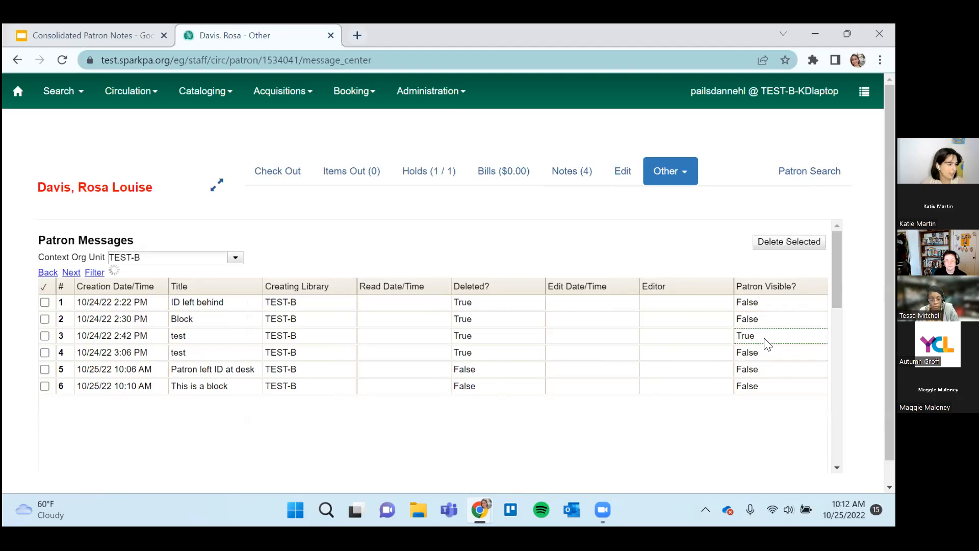
double_click(765, 339)
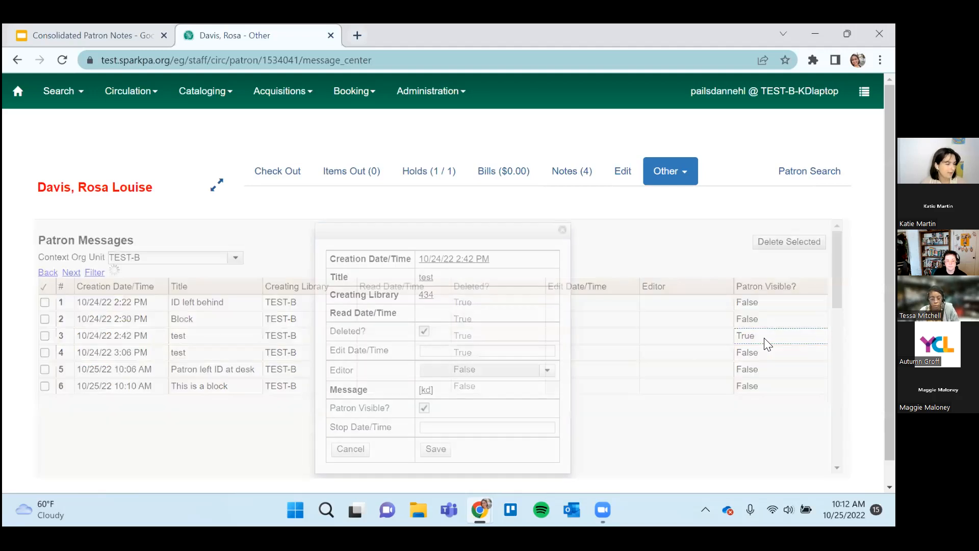
scroll(347, 329, down, 1)
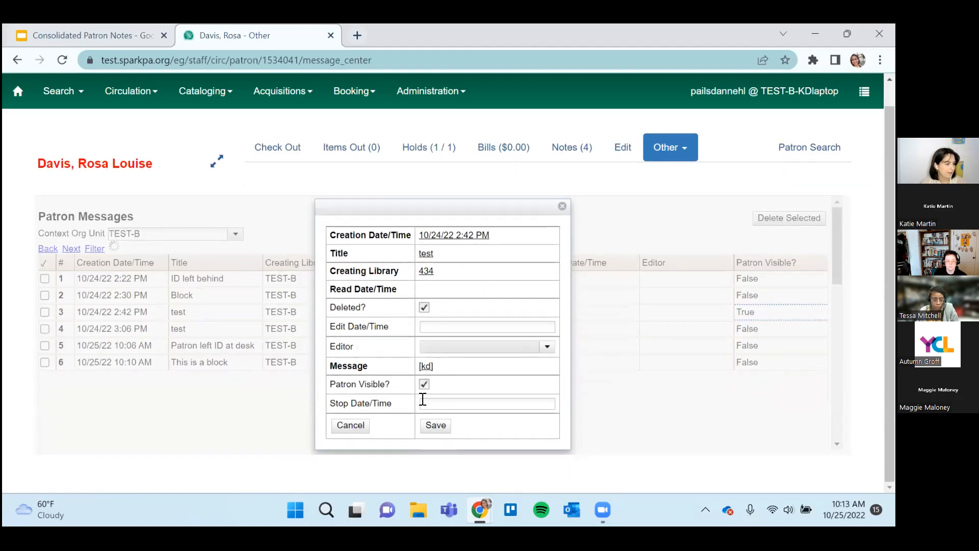
click(562, 206)
Return to the patron's notes and review the current and archived notes lists.
click(669, 147)
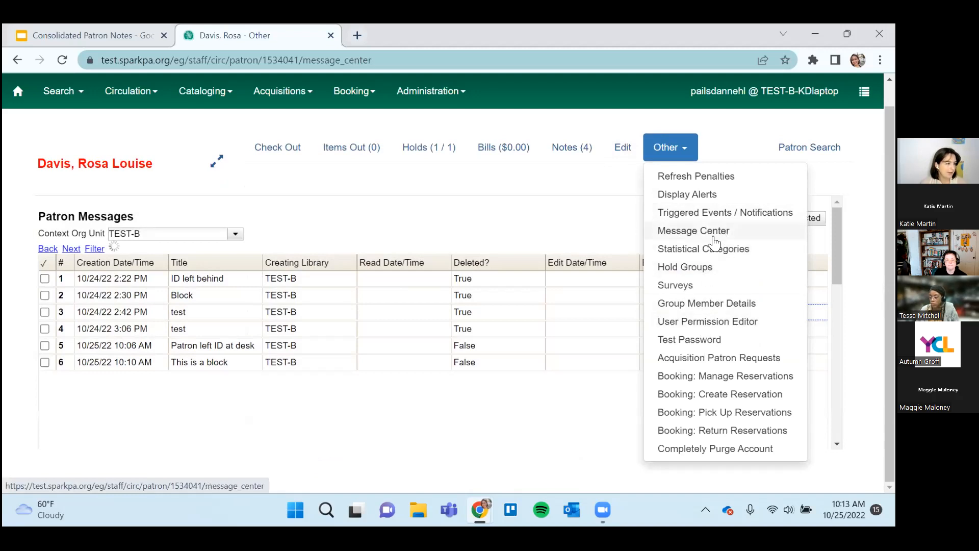
click(572, 150)
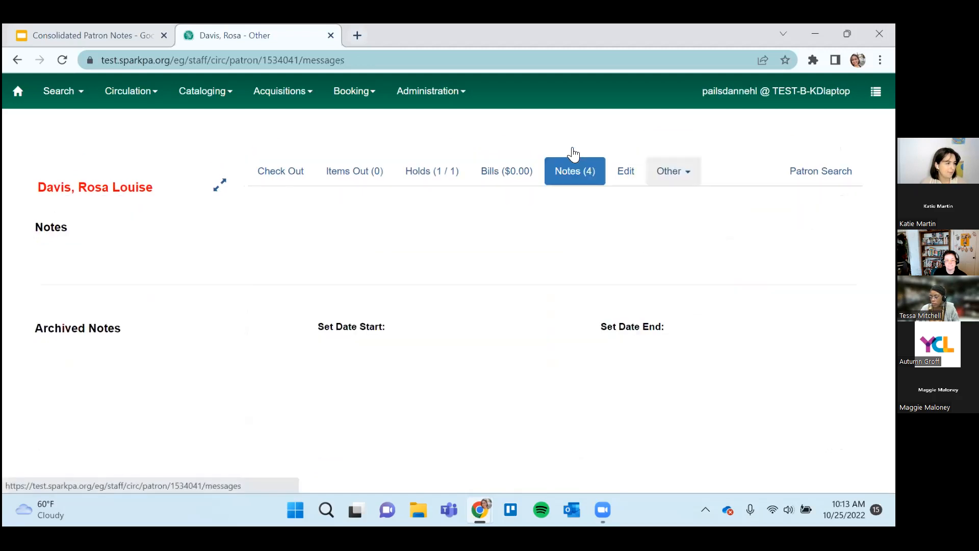
scroll(740, 355, down, 2)
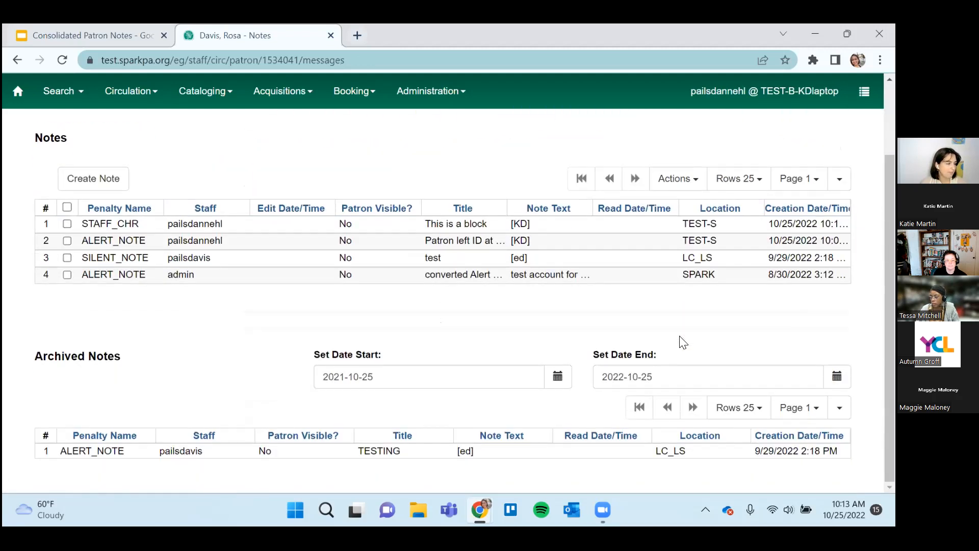
scroll(682, 343, up, 2)
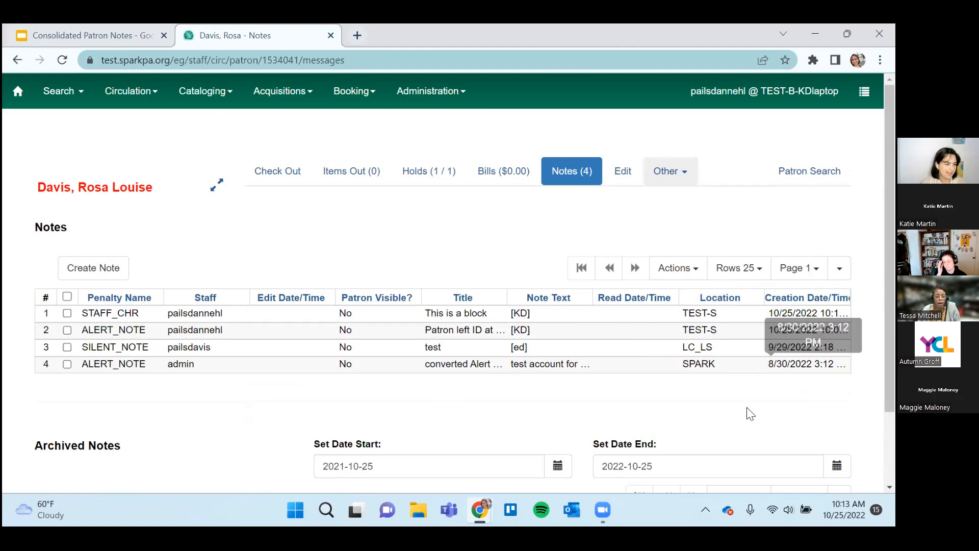
scroll(748, 410, down, 1)
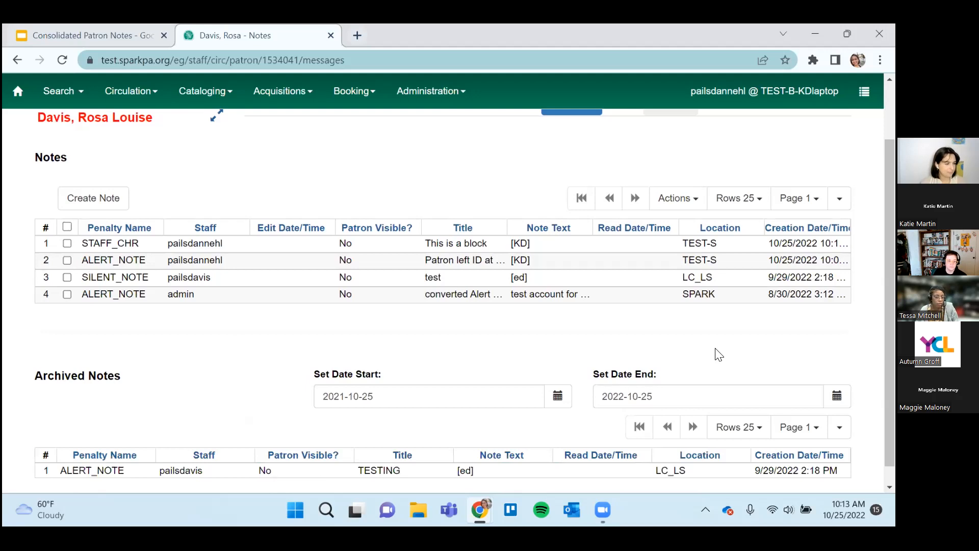
Sort the current notes by title, switching between ascending and descending order and finishing in ascending order.
scroll(712, 352, up, 1)
scroll(710, 352, up, 1)
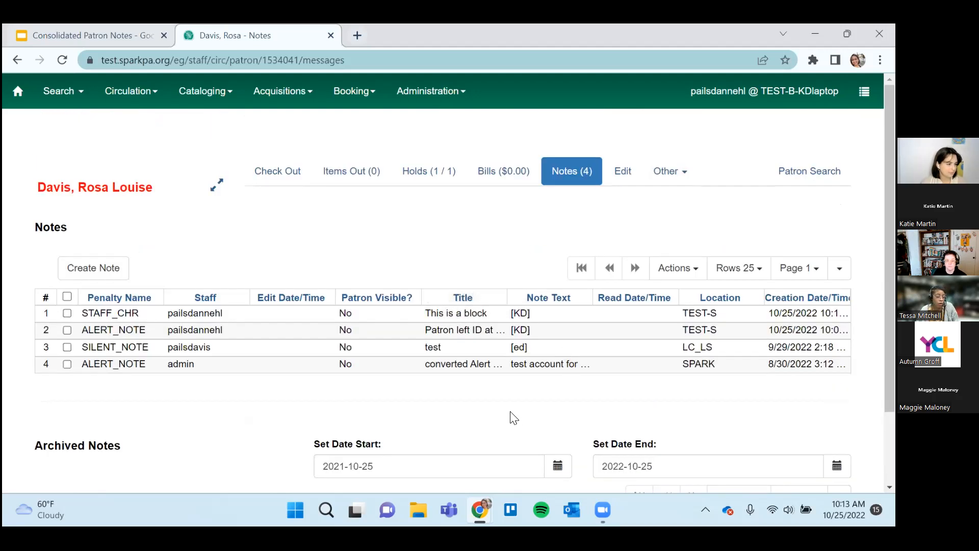
click(463, 299)
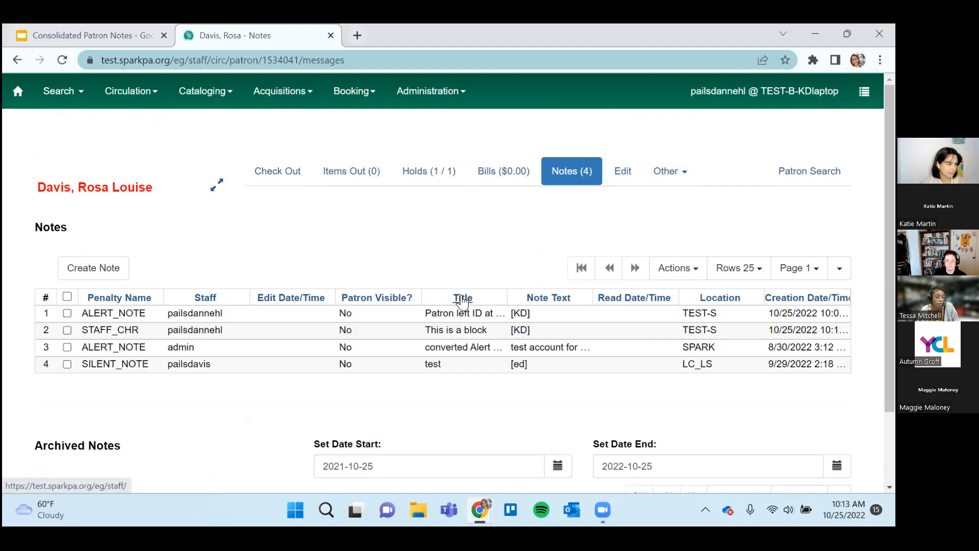
click(462, 299)
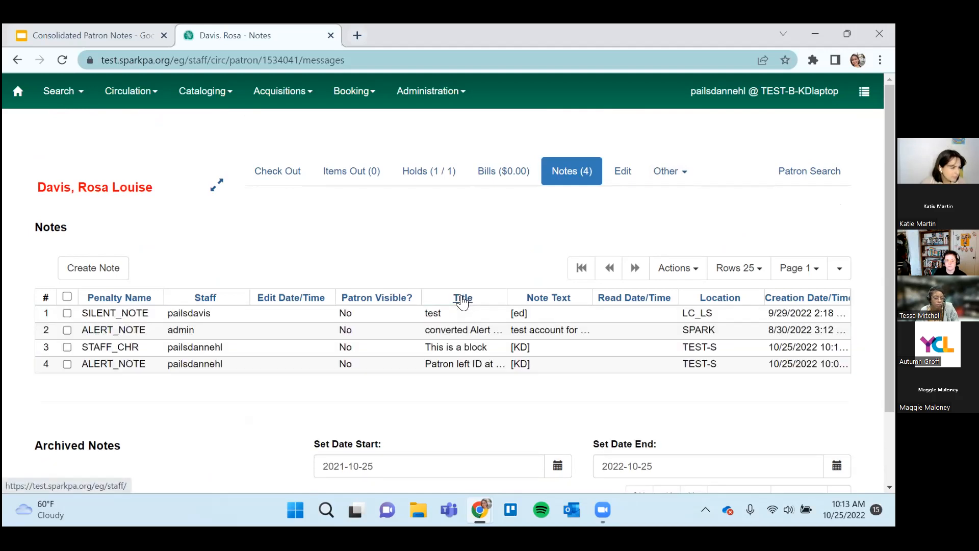
click(463, 299)
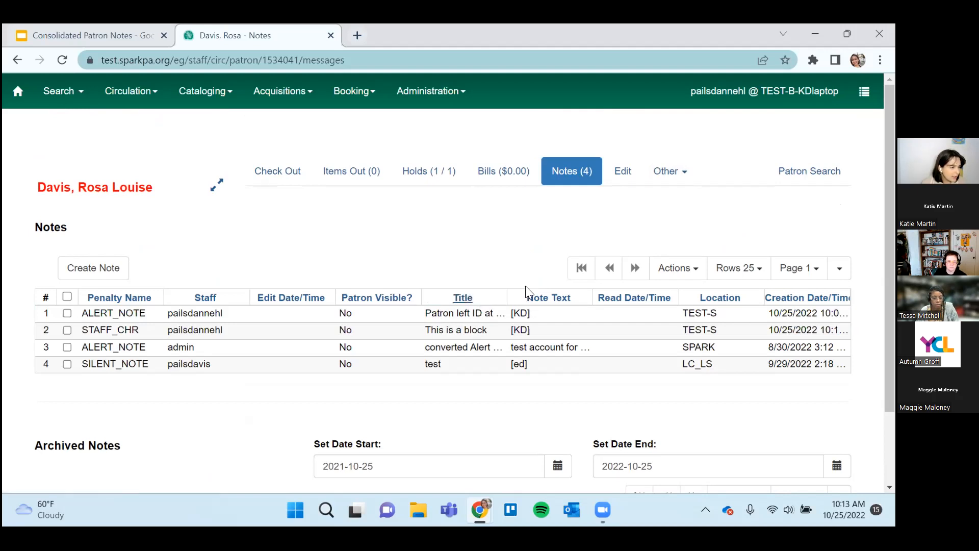
click(472, 302)
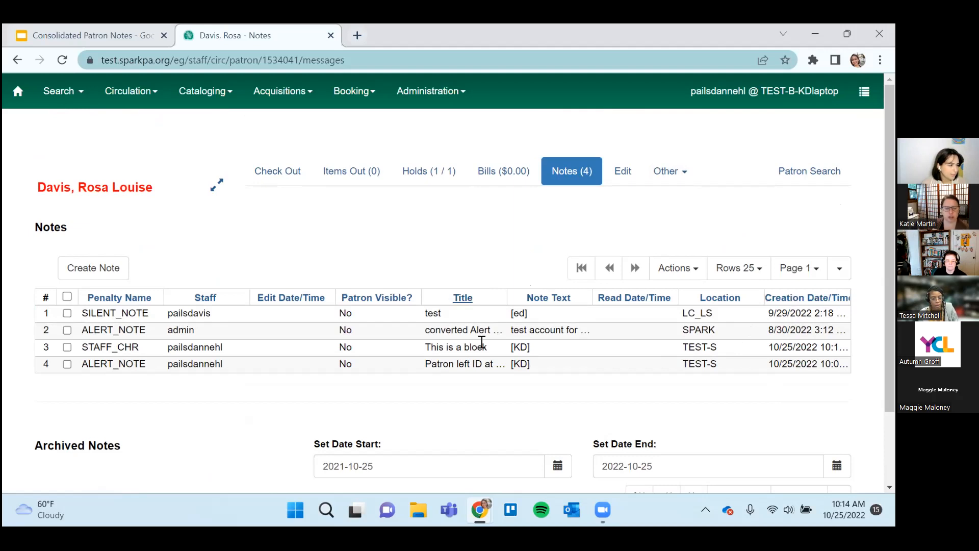
click(466, 305)
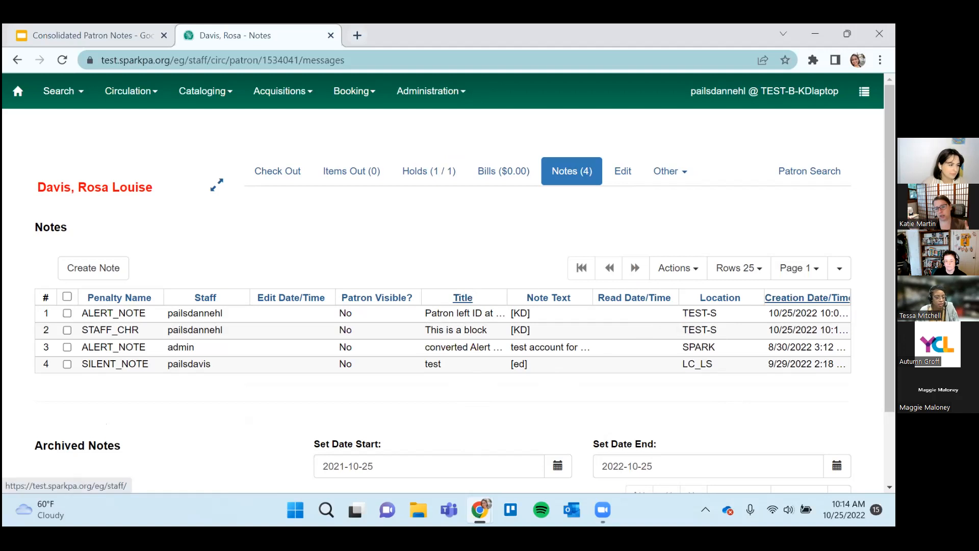
Examine the current notes grid's rows-per-page choices and its column configuration without selecting anything.
click(735, 273)
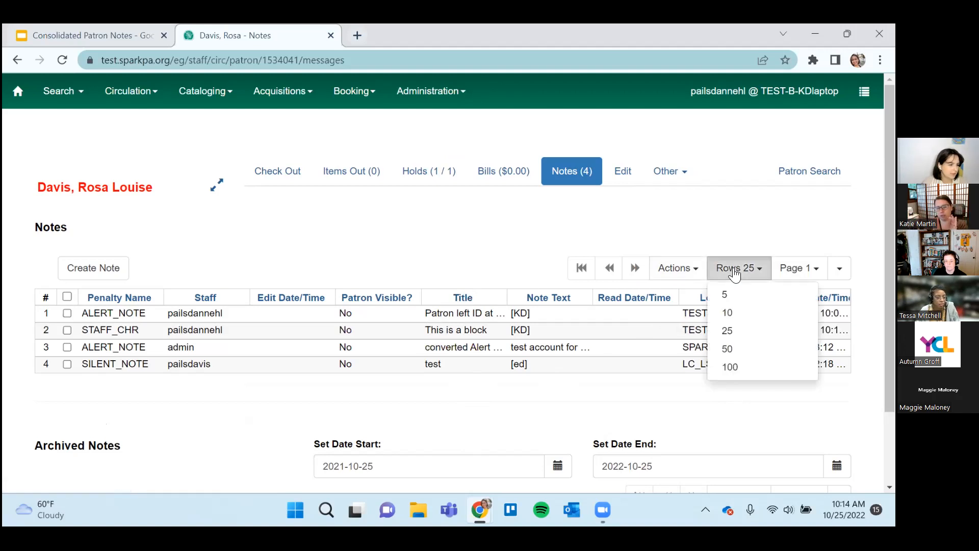
click(424, 227)
click(840, 268)
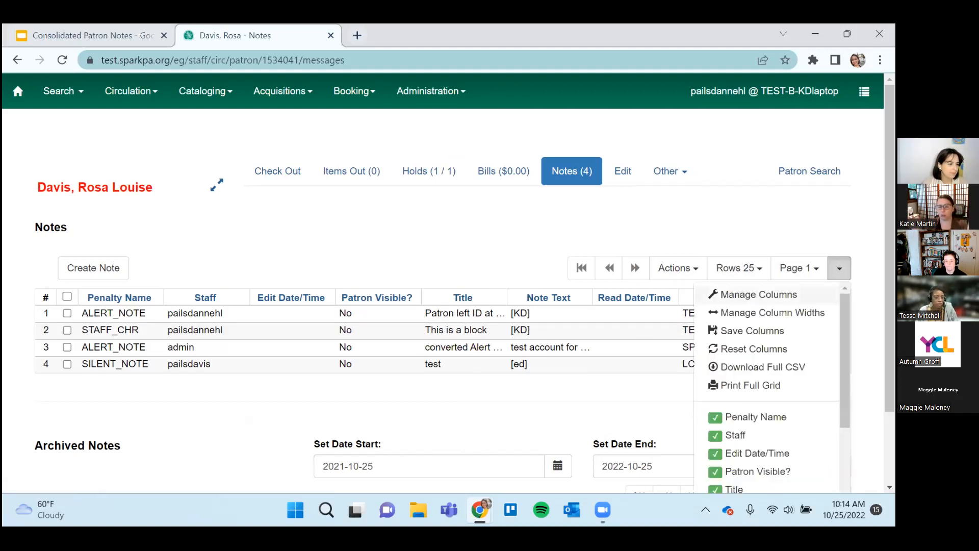
click(753, 294)
scroll(553, 377, down, 1)
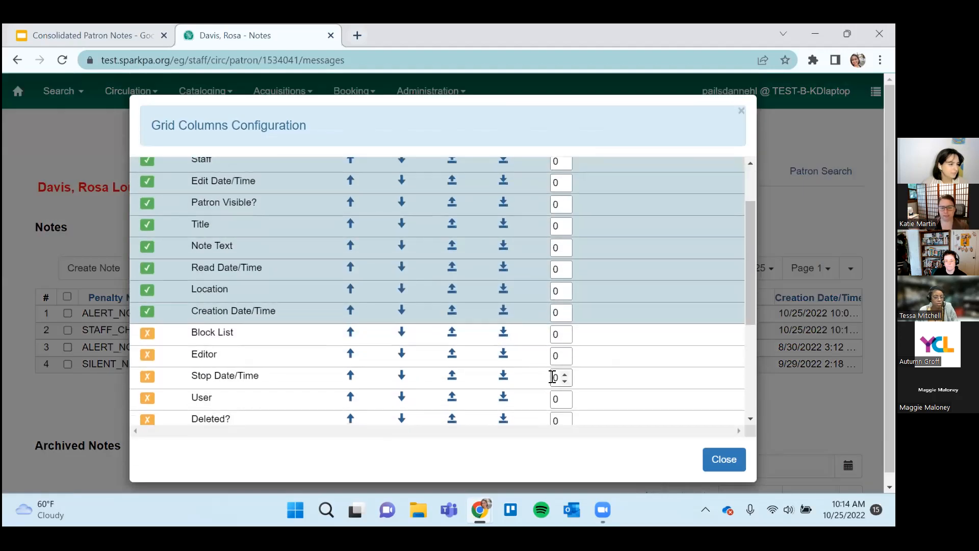
scroll(553, 377, up, 2)
click(735, 469)
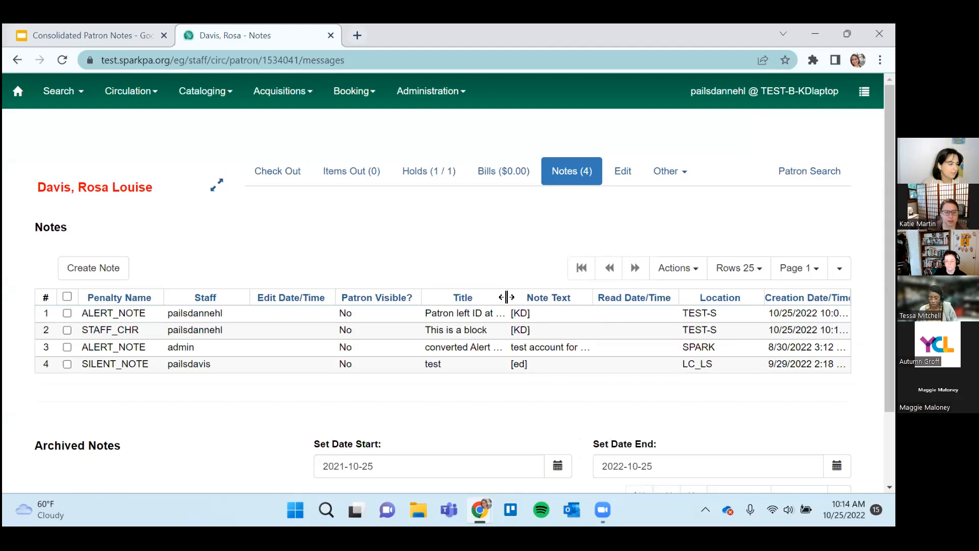
click(740, 268)
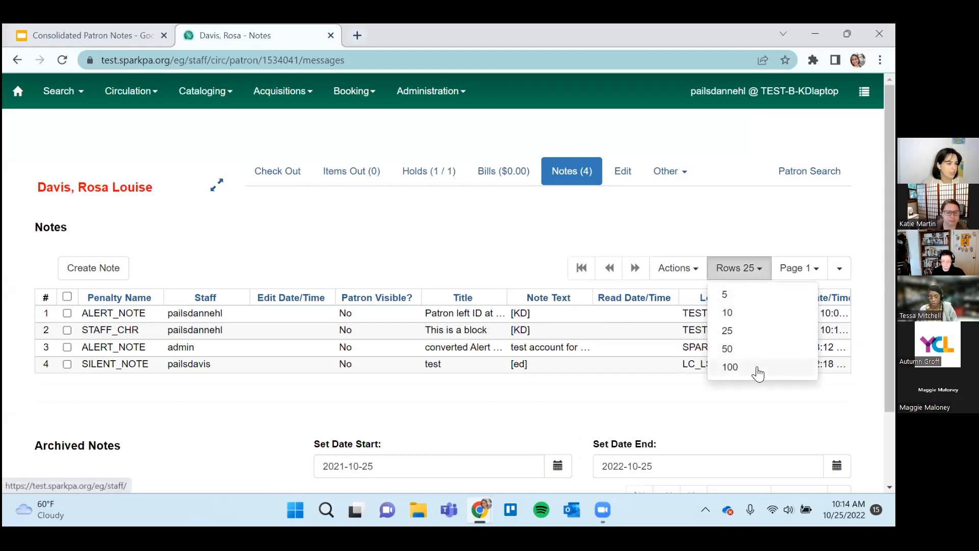
click(459, 224)
Open the form for a new note, look over its fields, and cancel it to return to the notes list.
click(108, 275)
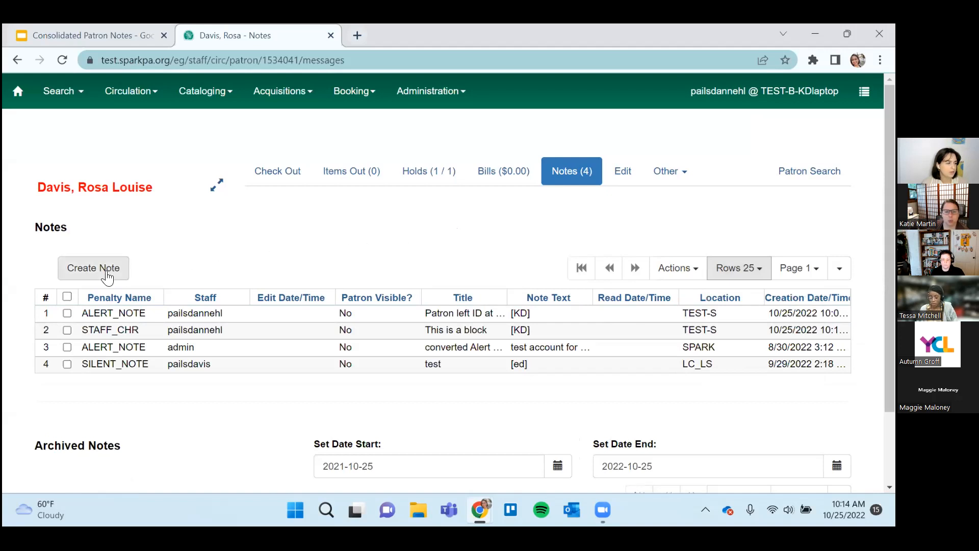
click(107, 275)
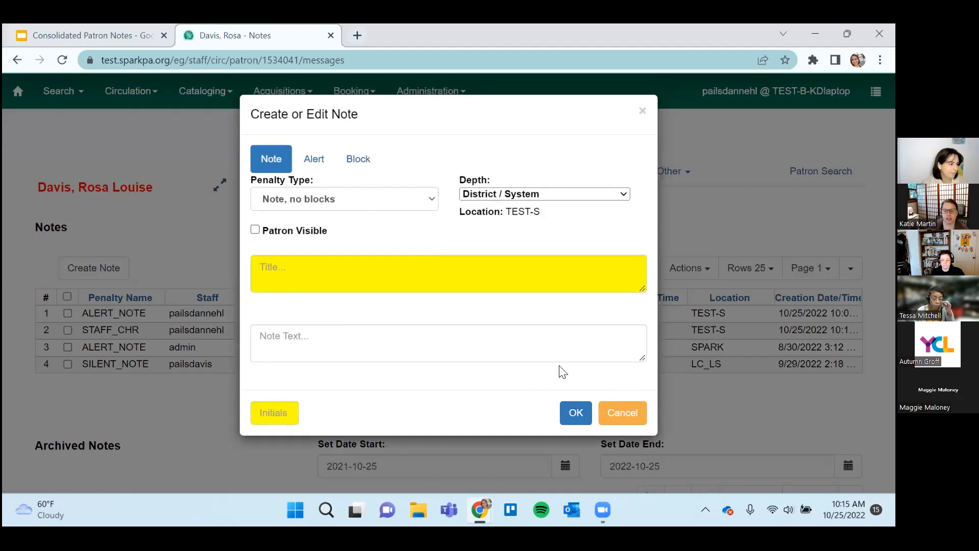
click(626, 412)
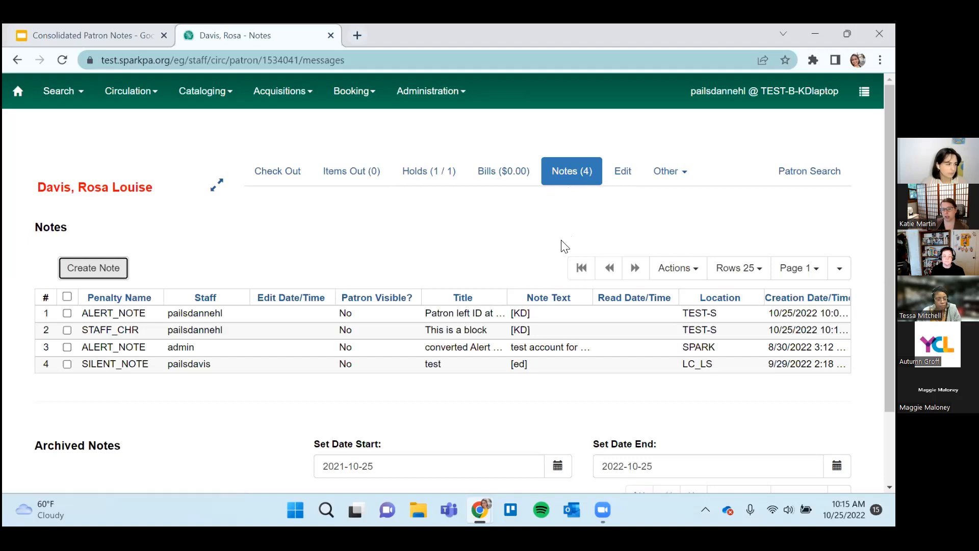
click(562, 179)
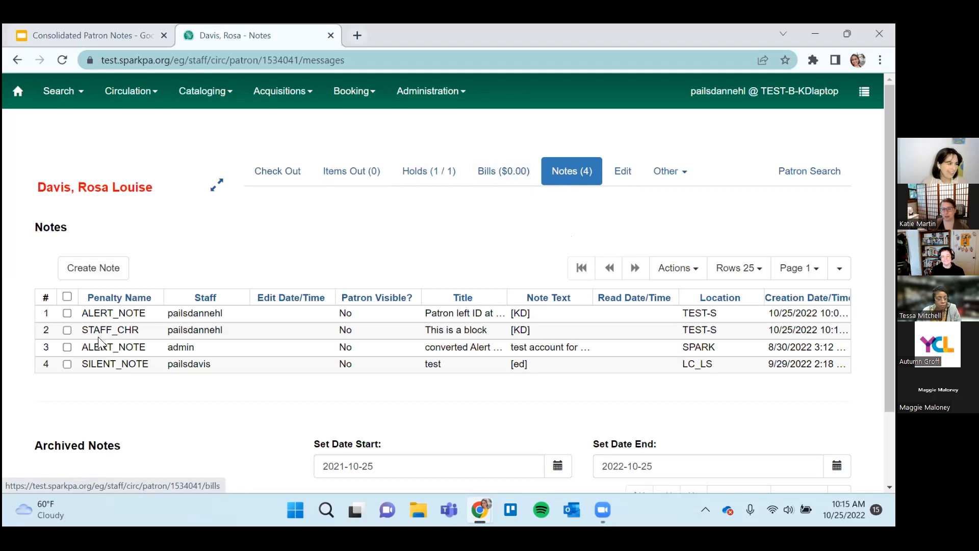
Start a patron-visible note titled "You left your umbrella! We're here 10-5 today 10/25/22".
click(104, 271)
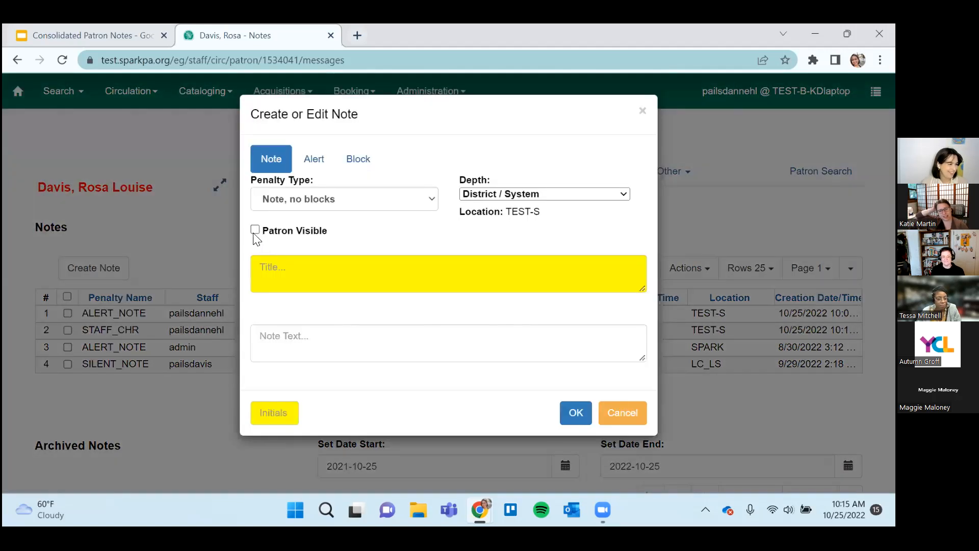
click(255, 230)
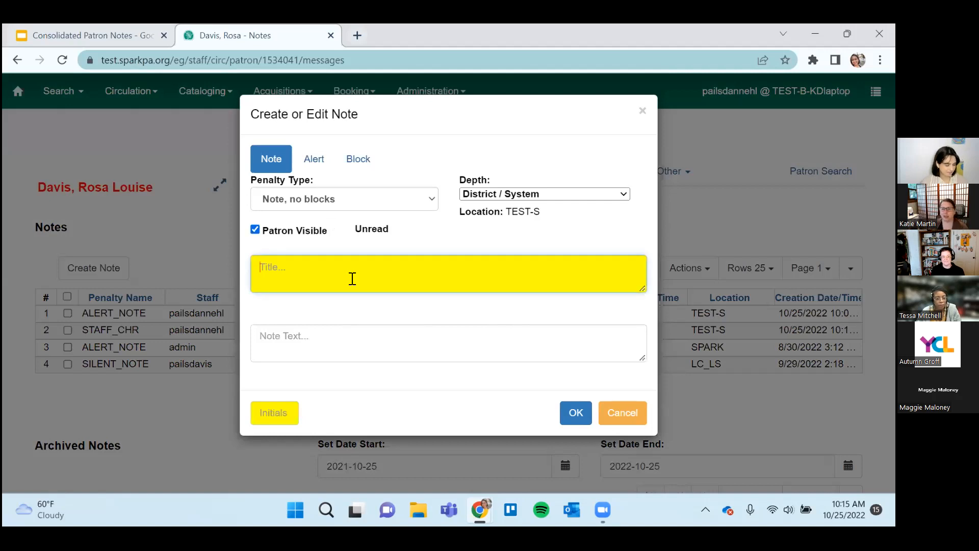
text(Yo I)
text(u left your )
text(umbrella! W)
text(e're here 10-5)
text( today)
text( 10)
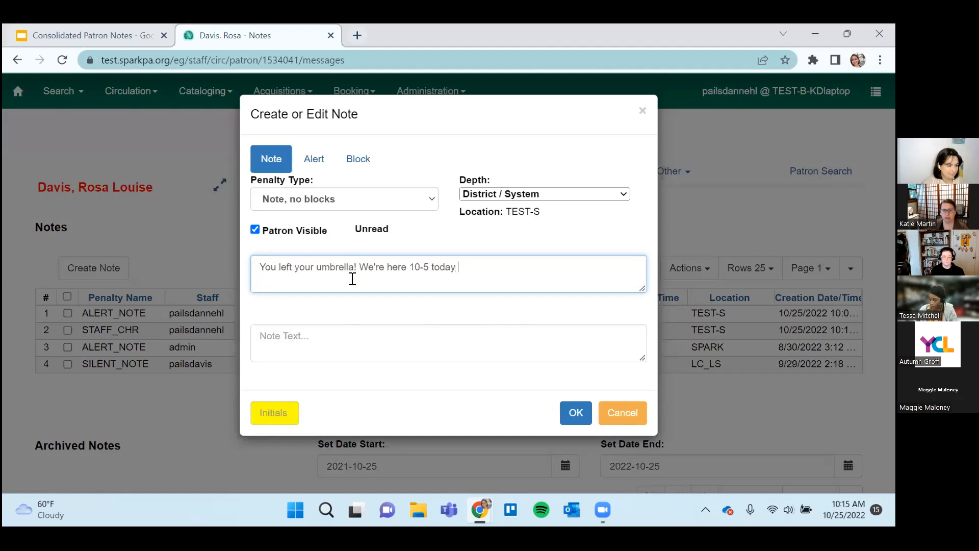
text(/25)
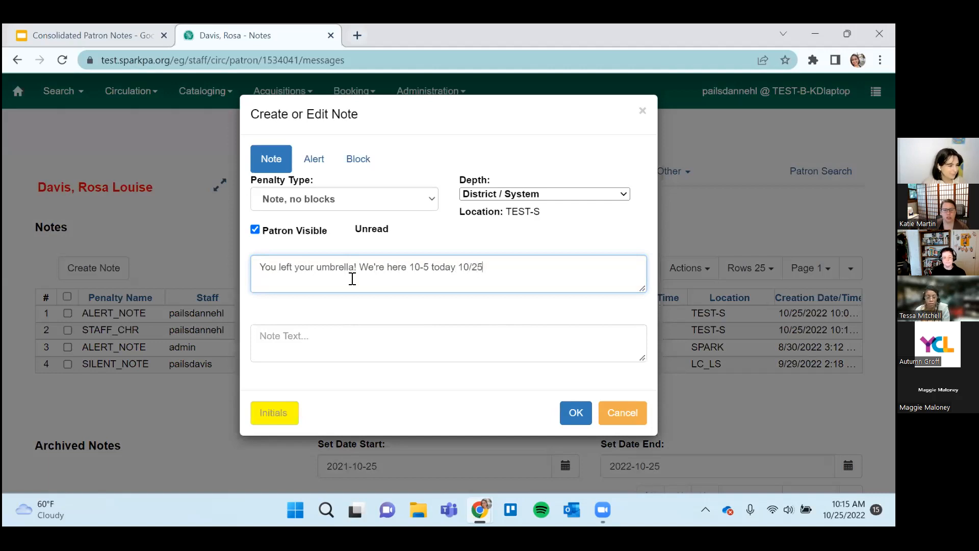
text(/22)
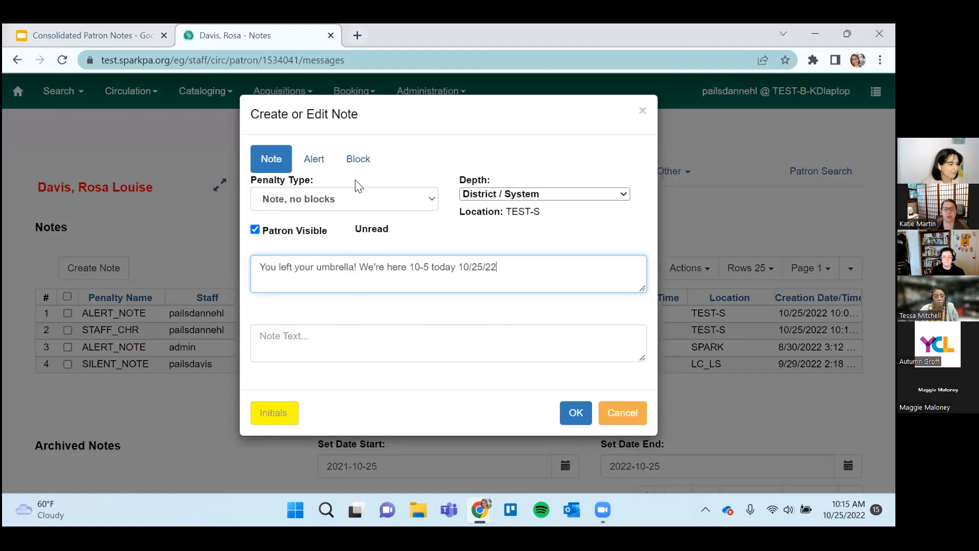
Sign the umbrella note with the staff member's initials and save it.
click(279, 415)
text(KD)
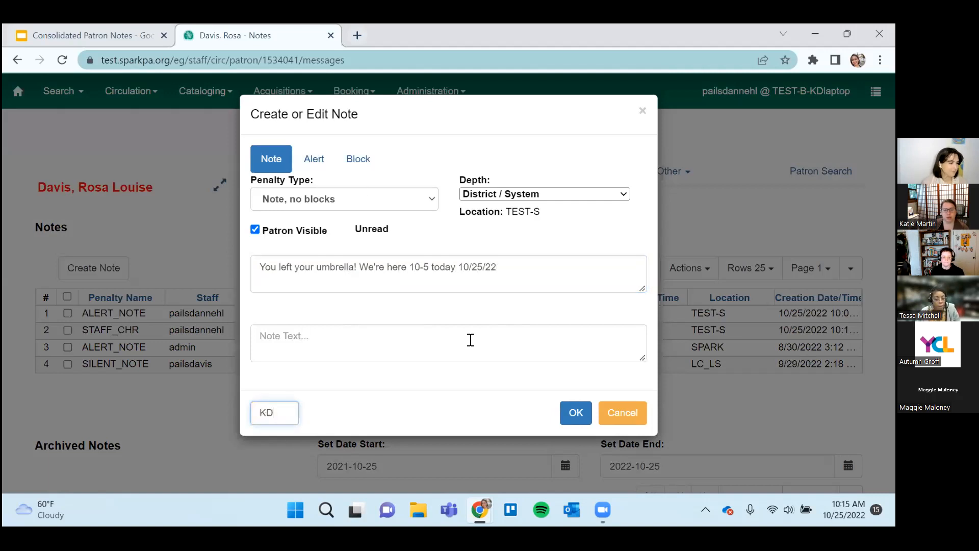
click(589, 424)
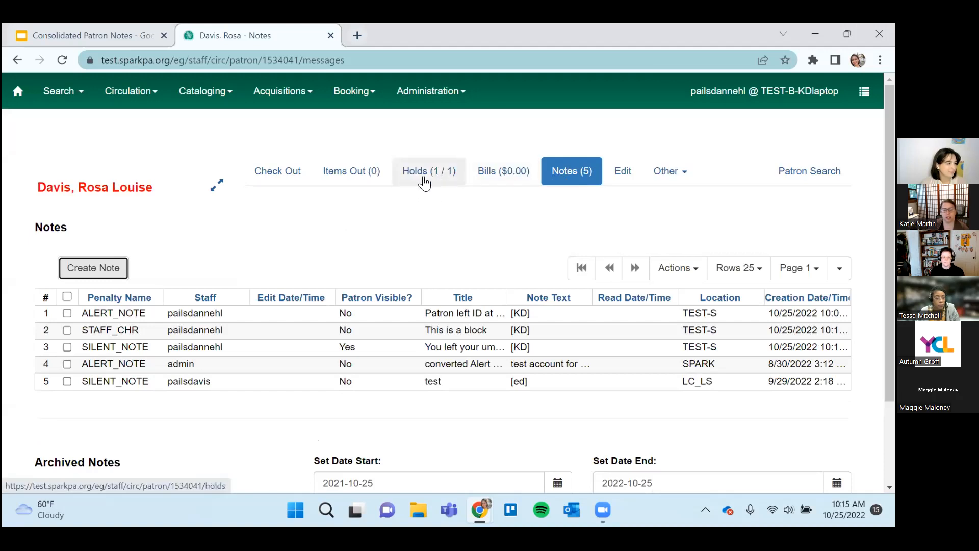
Expand the patron summary and examine its listed alerts, including the converted alert message, cancelling the new-note form opened meanwhile.
click(217, 185)
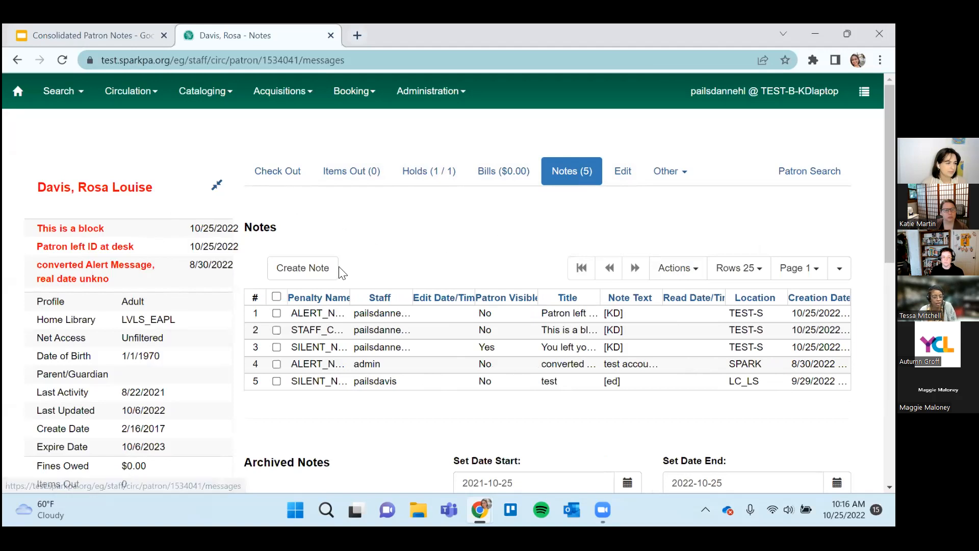
click(315, 271)
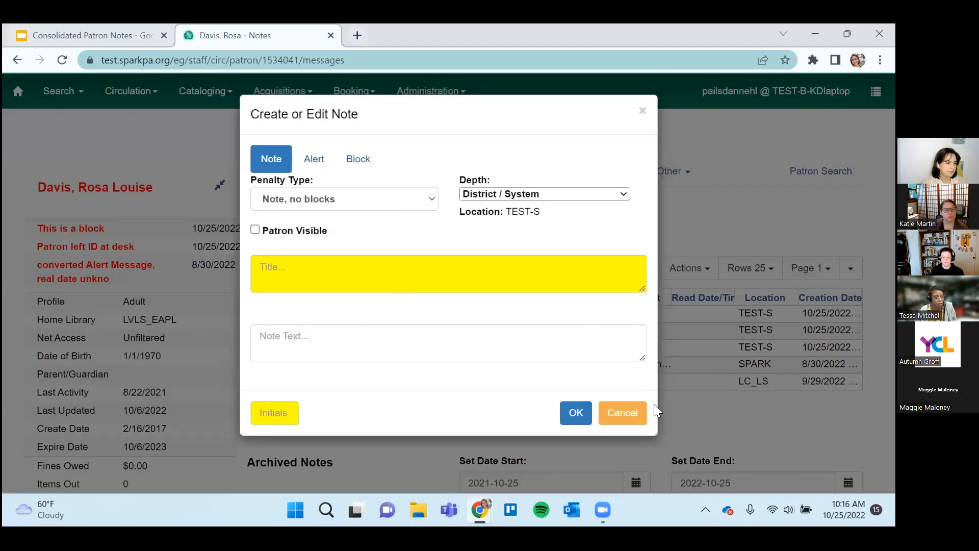
click(623, 411)
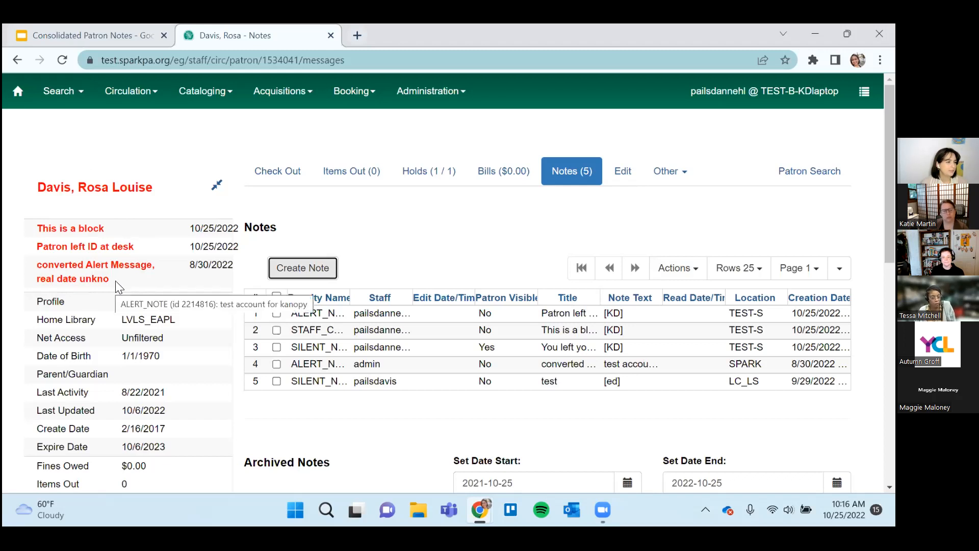
drag(116, 280, 69, 269)
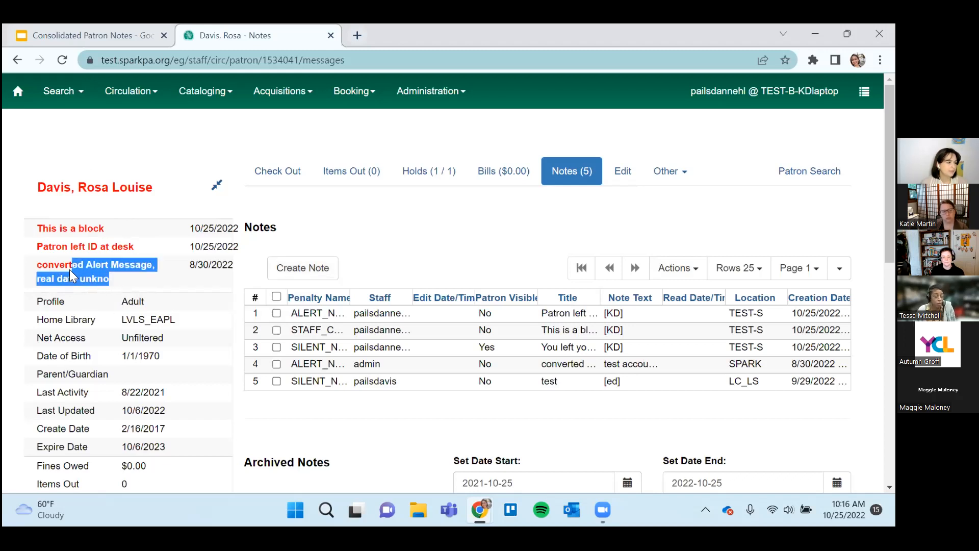
click(169, 293)
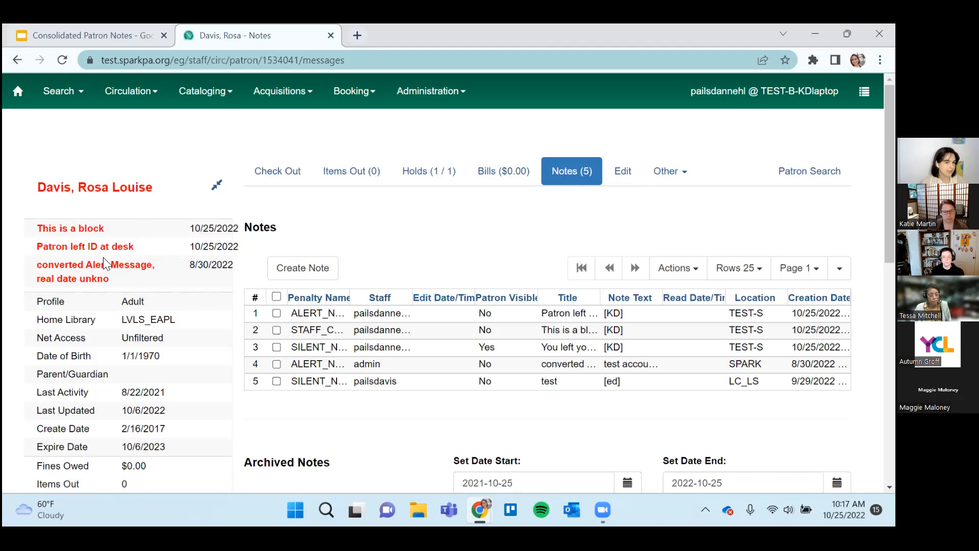
mouse_move(103, 257)
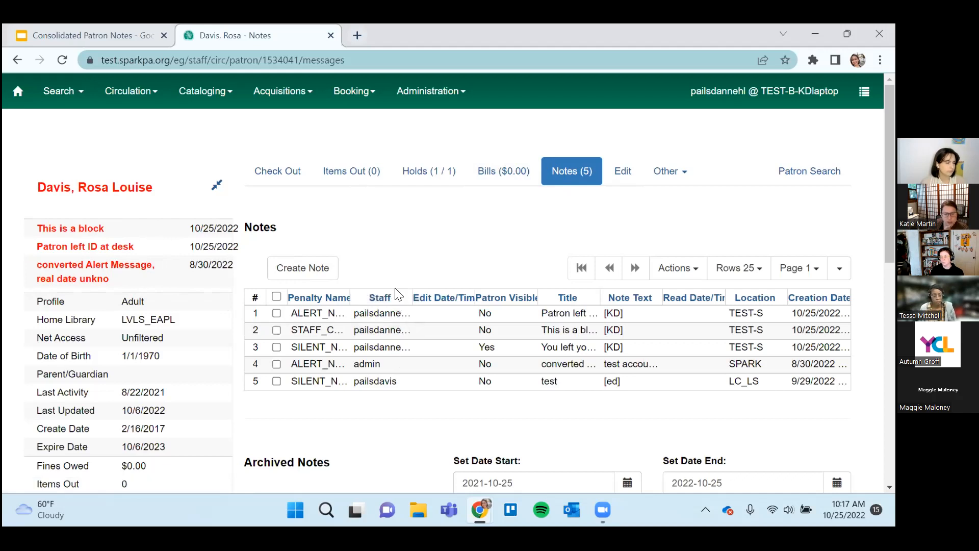
Look over the archived and current notes and check the staff entries of the alert, block and umbrella notes.
scroll(397, 295, down, 3)
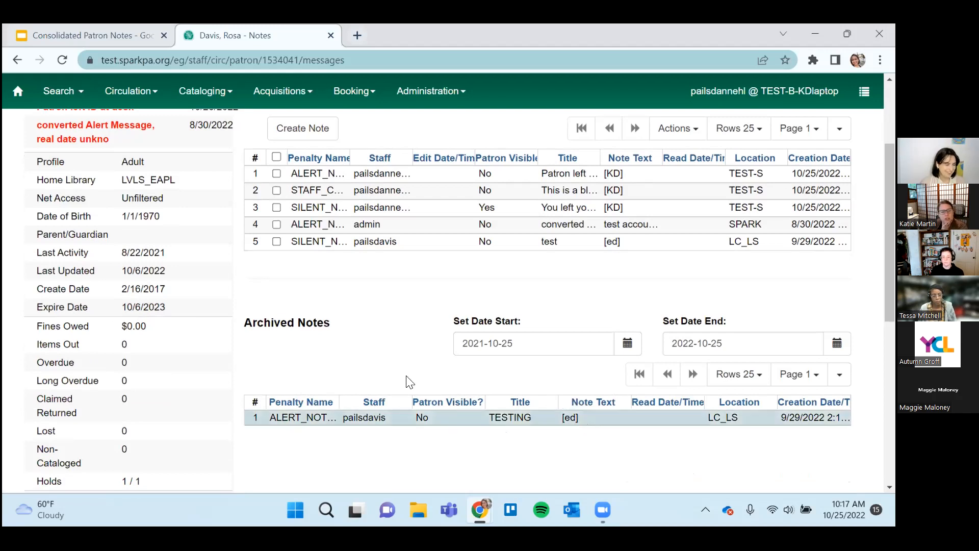
scroll(346, 416, up, 1)
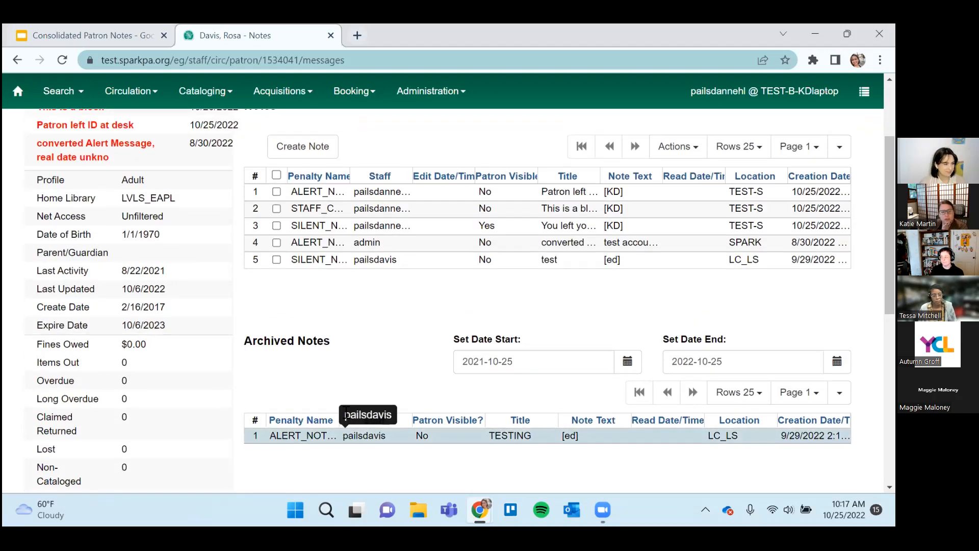
scroll(345, 414, up, 2)
scroll(343, 411, down, 2)
scroll(343, 411, up, 2)
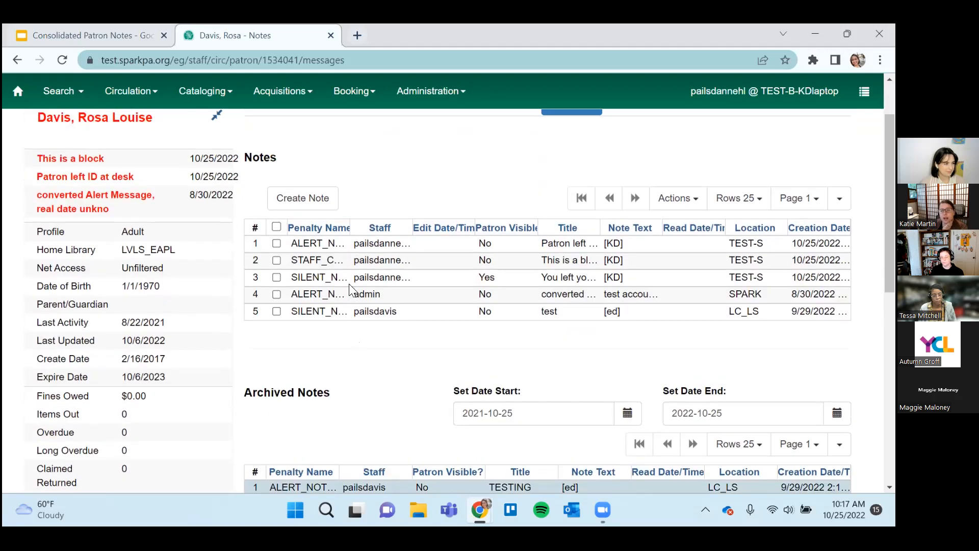
double_click(380, 247)
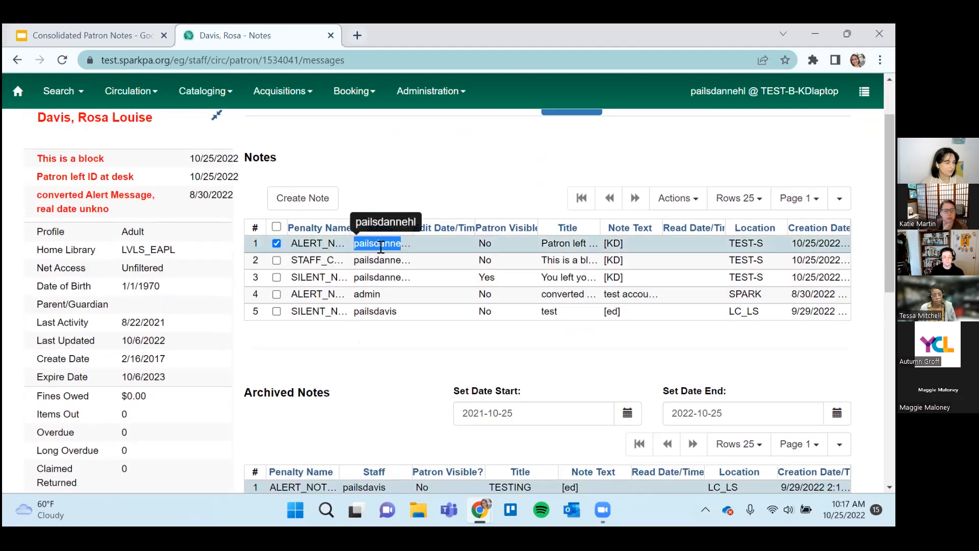
right_click(381, 247)
click(402, 352)
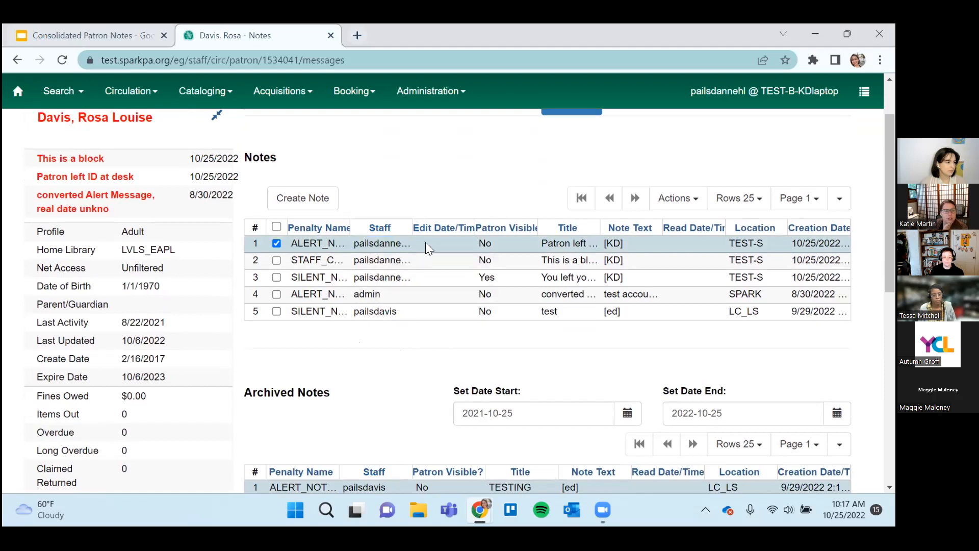
click(393, 278)
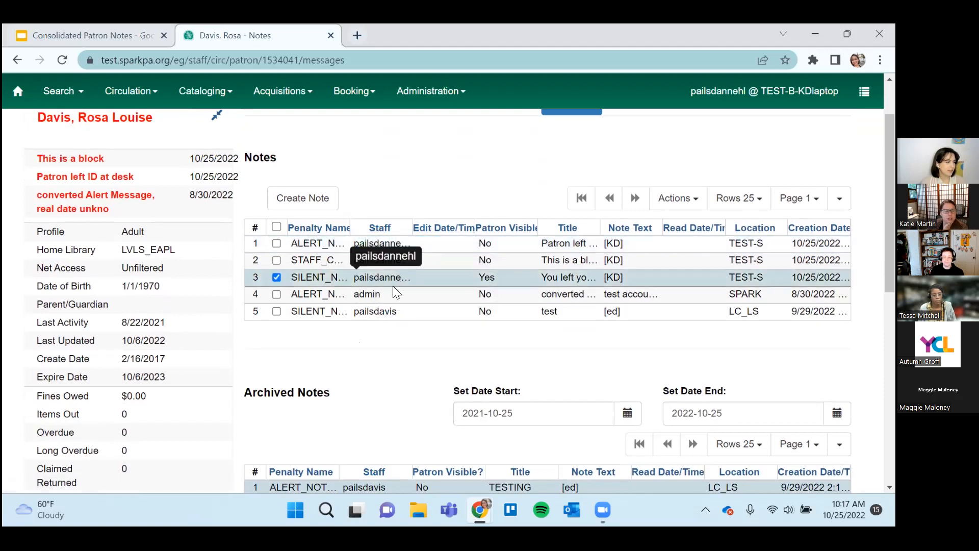
click(404, 263)
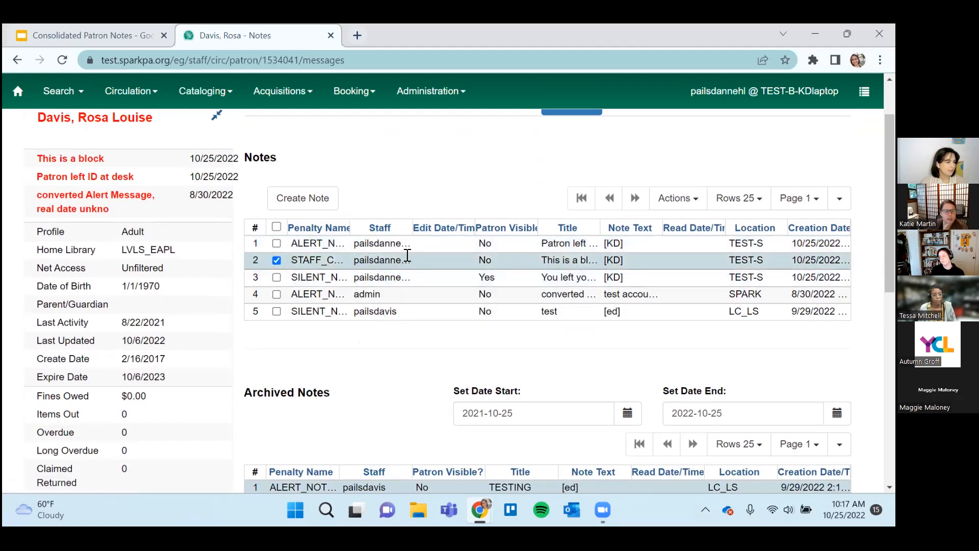
click(410, 247)
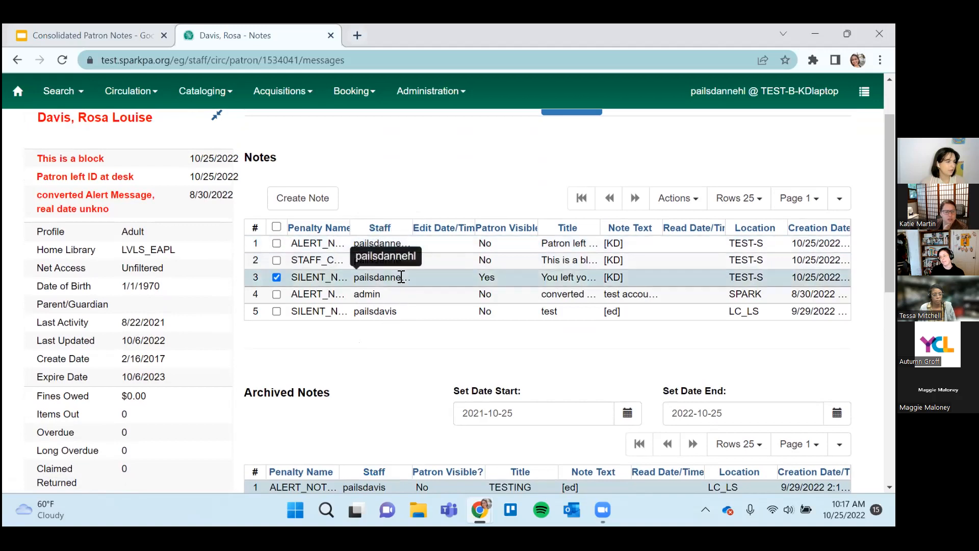
Change the umbrella note from a note to an alert, sign it with the staff member's initials and save it.
click(402, 277)
right_click(401, 277)
click(426, 312)
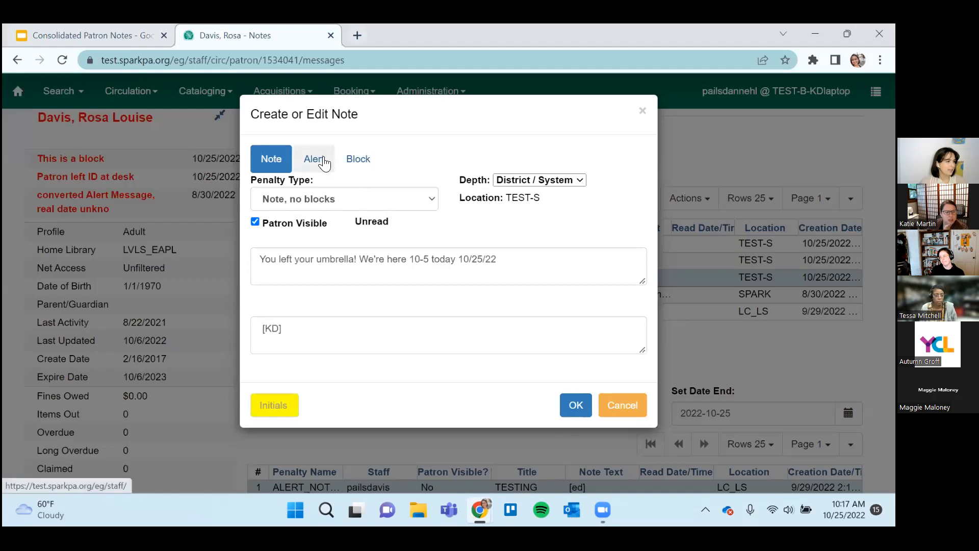
click(323, 160)
click(575, 414)
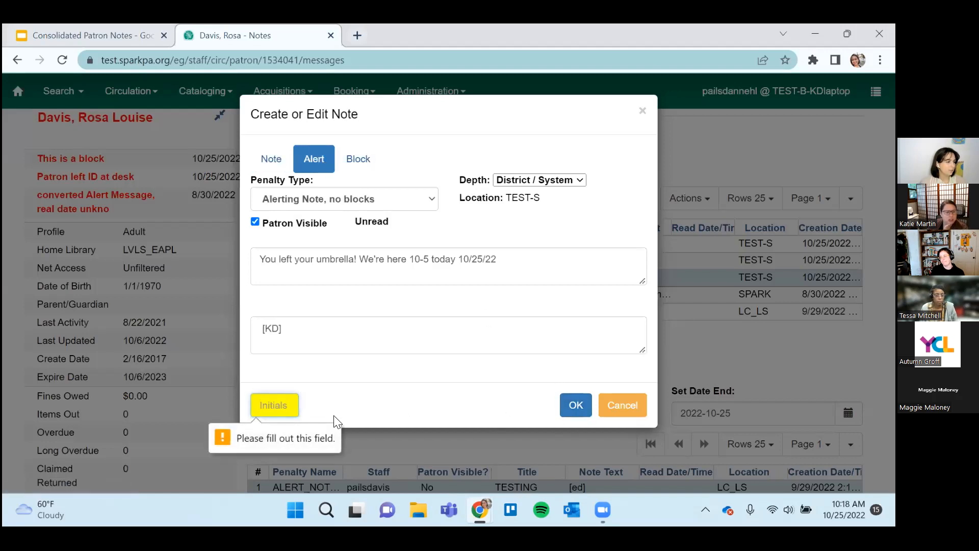
text(KD)
click(575, 410)
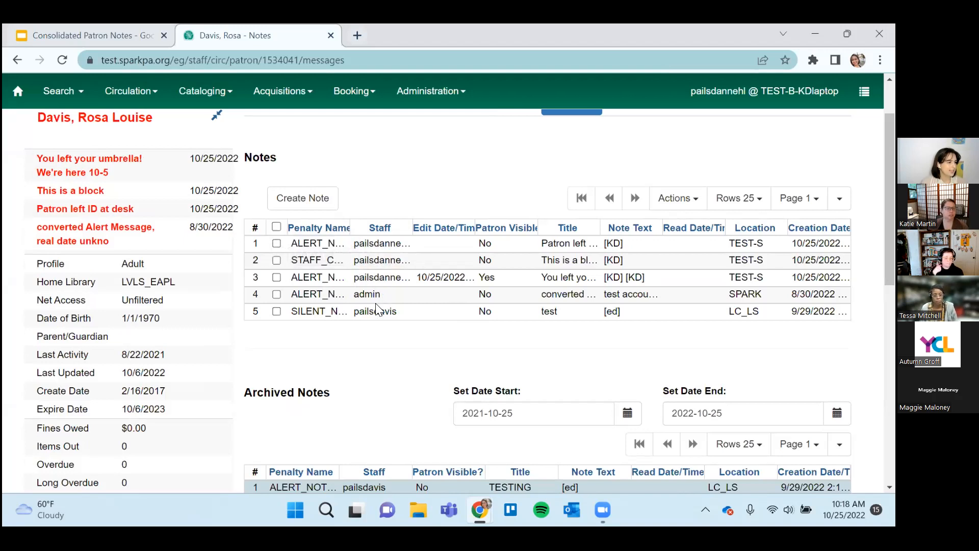
Examine the umbrella alert in the patron summary and check its row and available actions in the notes grid.
scroll(81, 182, up, 1)
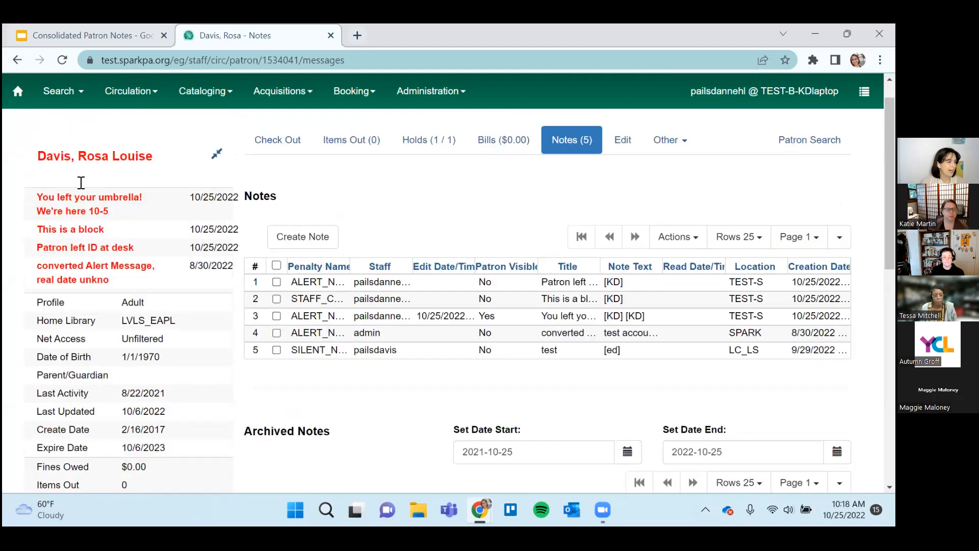
scroll(81, 182, up, 1)
triple_click(75, 236)
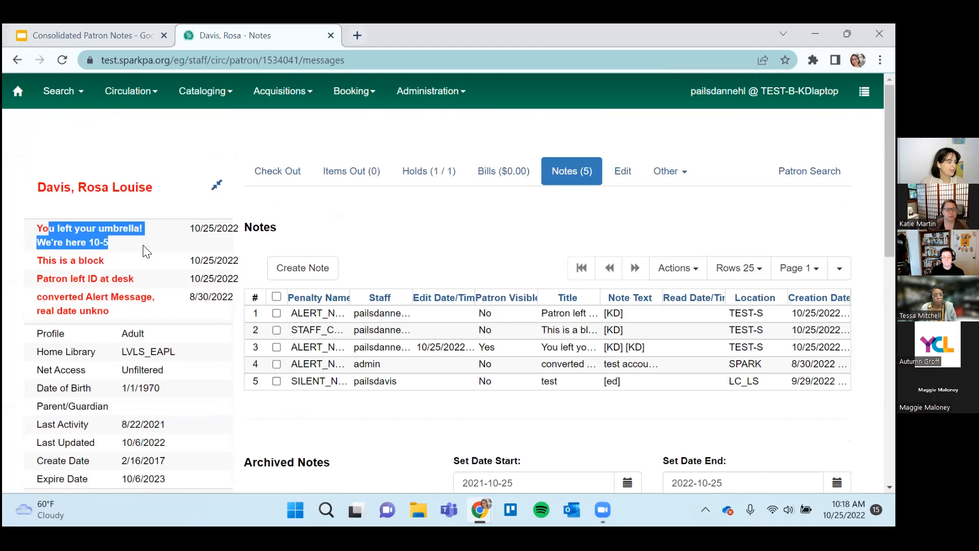
click(175, 235)
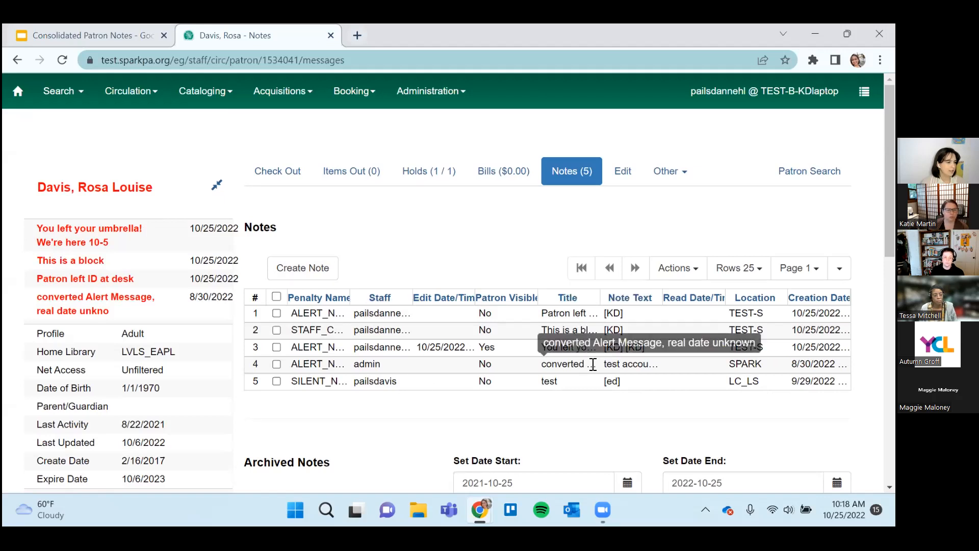
right_click(571, 348)
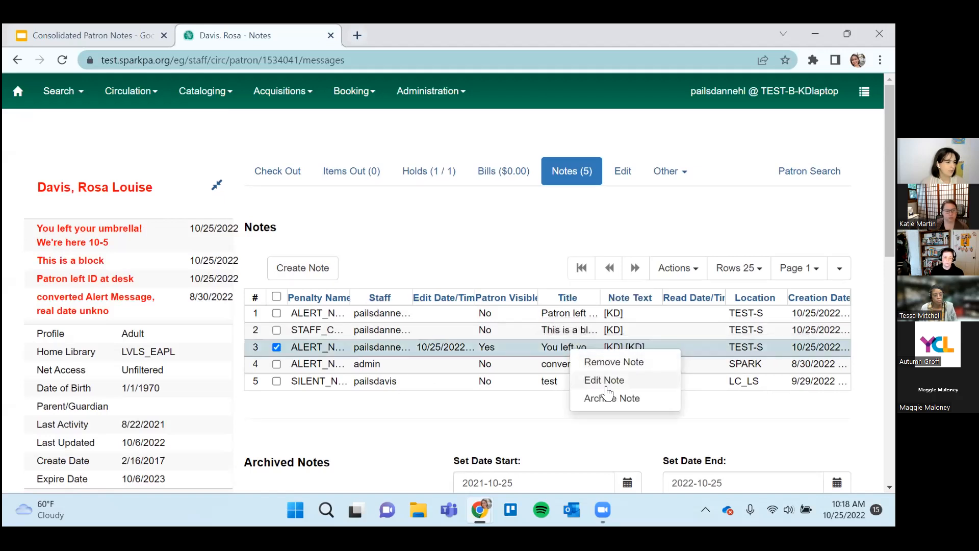
click(457, 425)
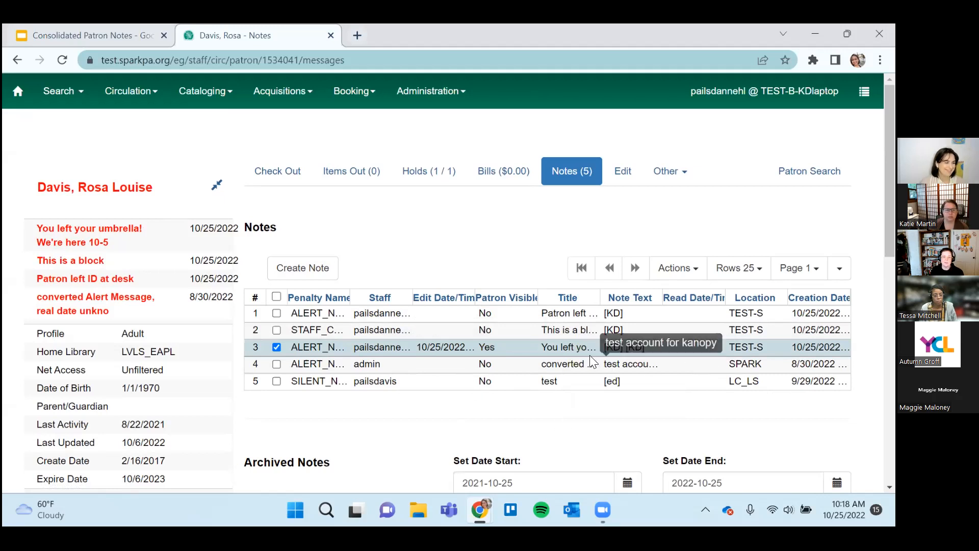
Reopen the umbrella alert for editing and switch its type back to "Note, no blocks".
right_click(506, 346)
click(542, 378)
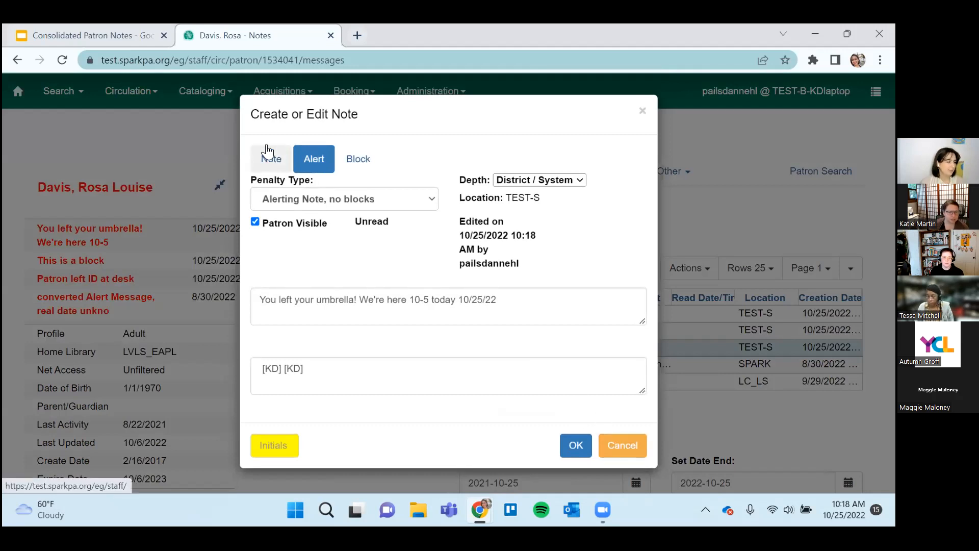
click(278, 159)
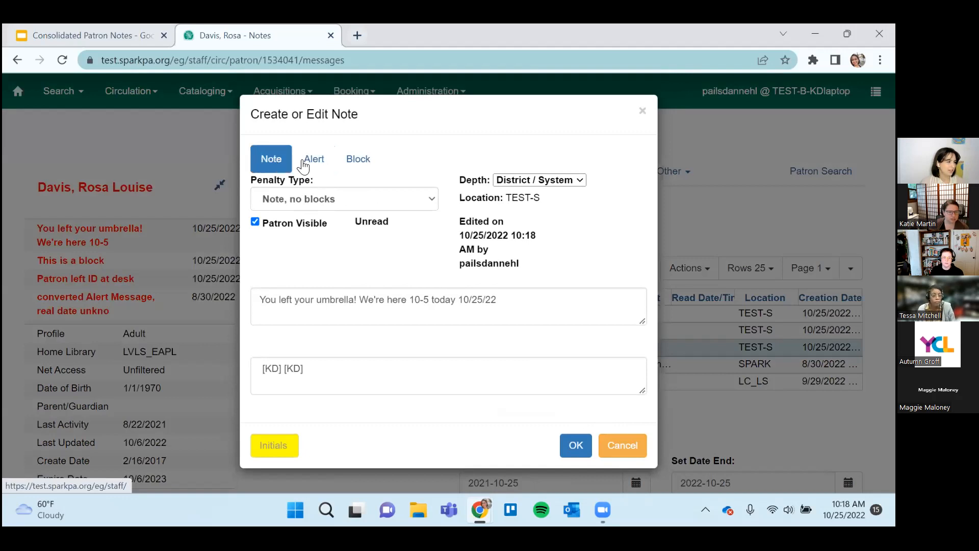
click(324, 200)
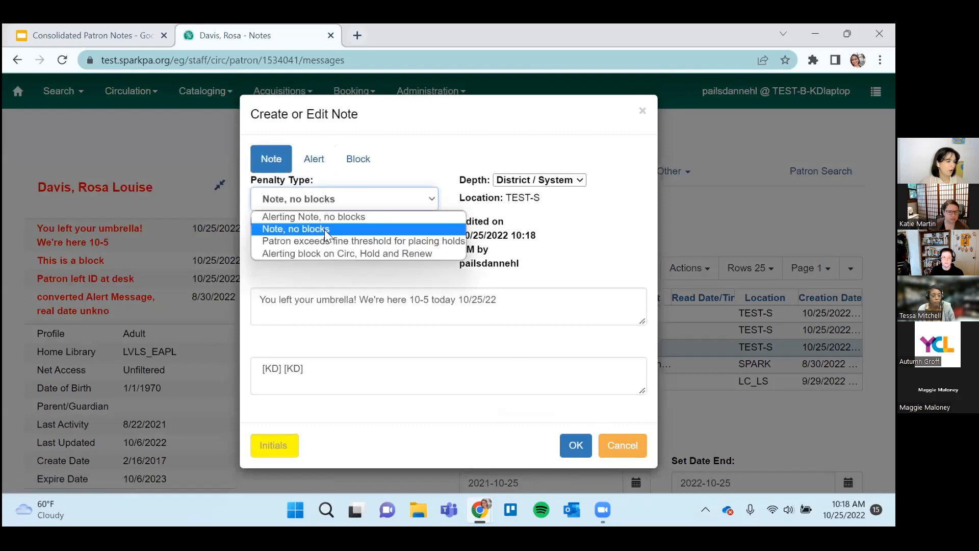
click(316, 167)
click(316, 163)
click(276, 164)
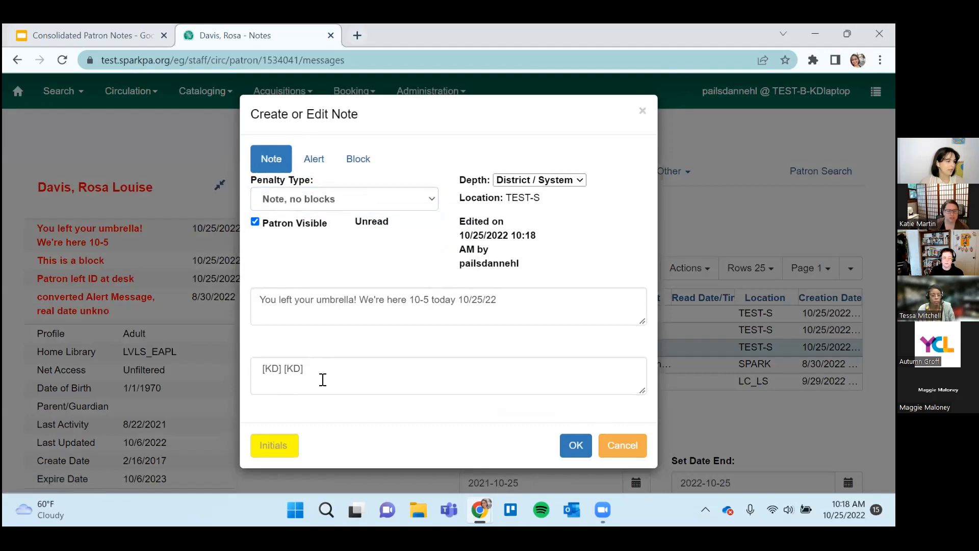
Clear the umbrella note's text, sign it with the staff member's initials and save it.
drag(323, 380, 186, 361)
key(BackSpace)
click(274, 444)
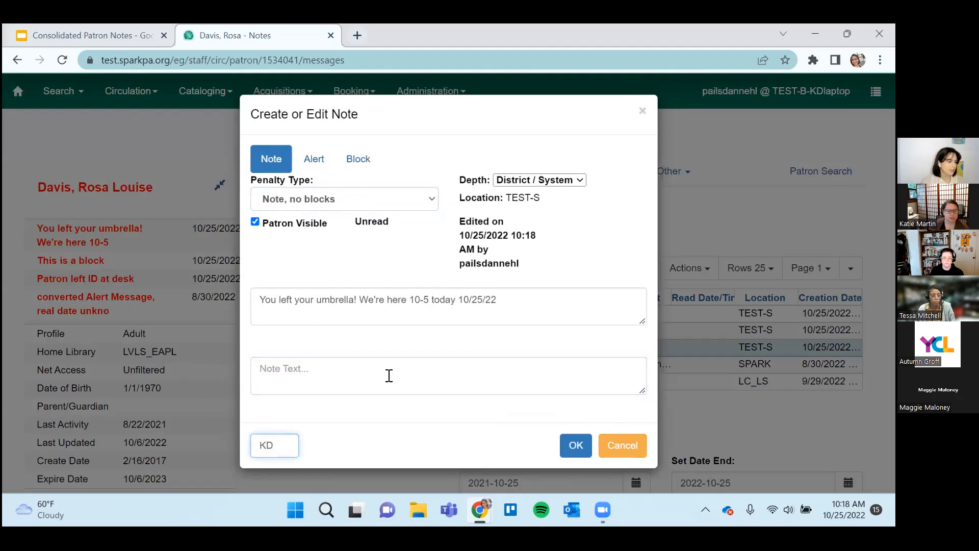
click(575, 445)
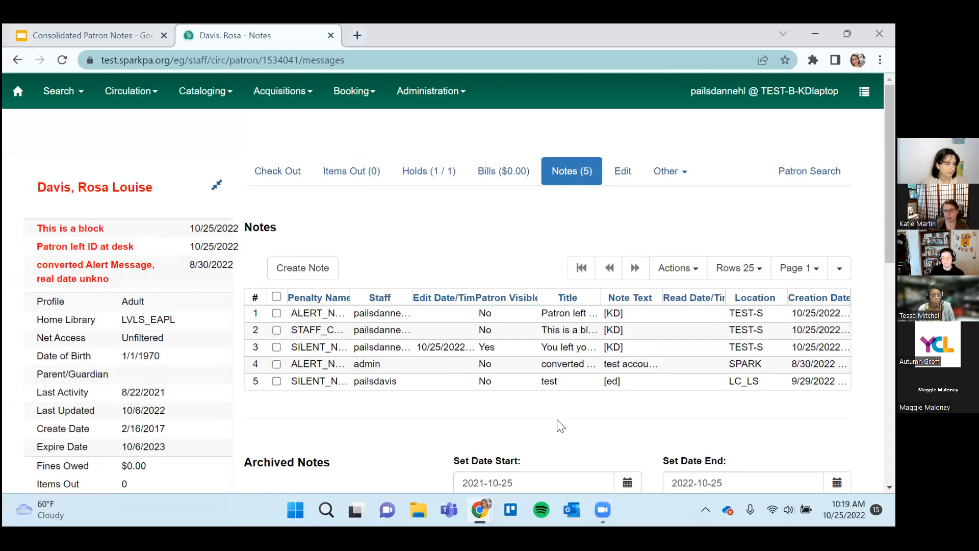
Look over the patron's current notes, archived notes and summary alerts.
scroll(559, 423, down, 3)
scroll(559, 424, up, 3)
scroll(513, 442, down, 3)
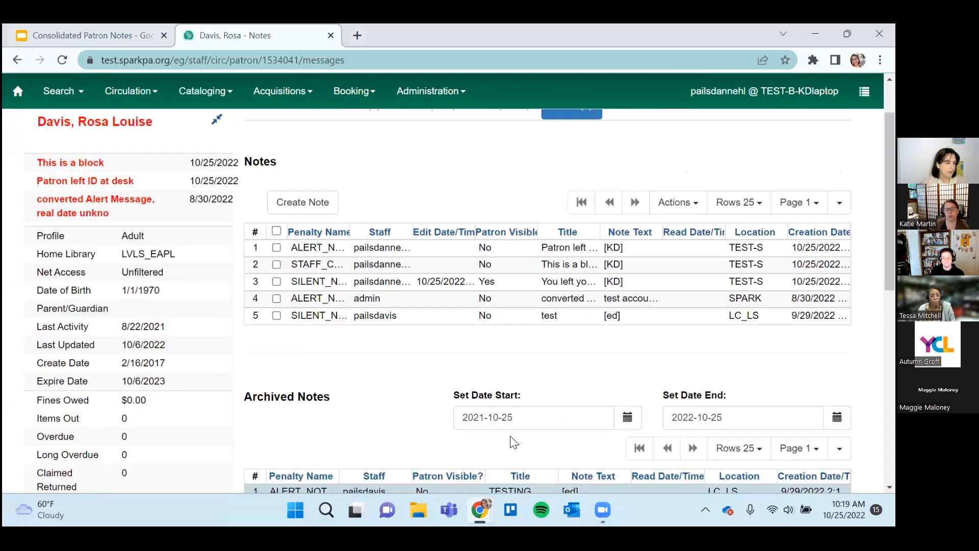
scroll(413, 432, up, 1)
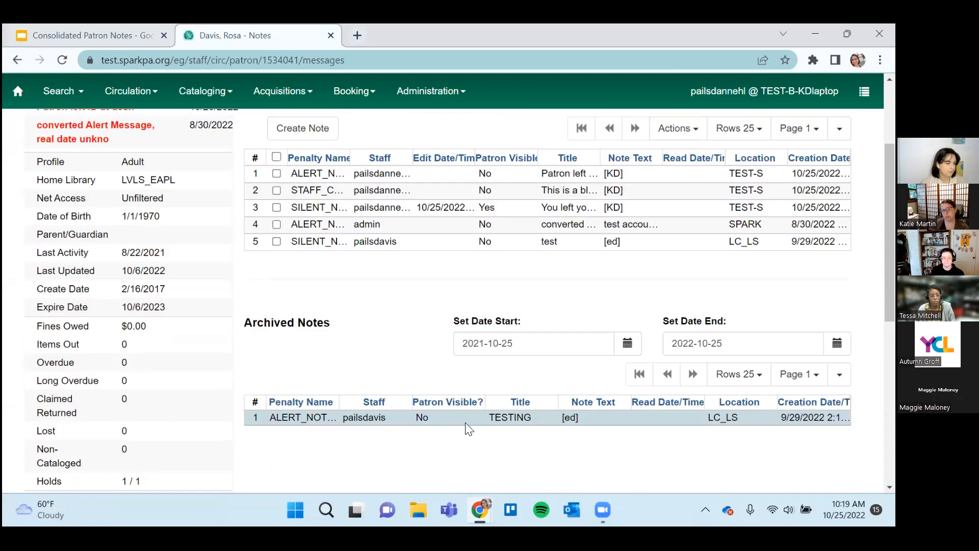
scroll(466, 422, up, 1)
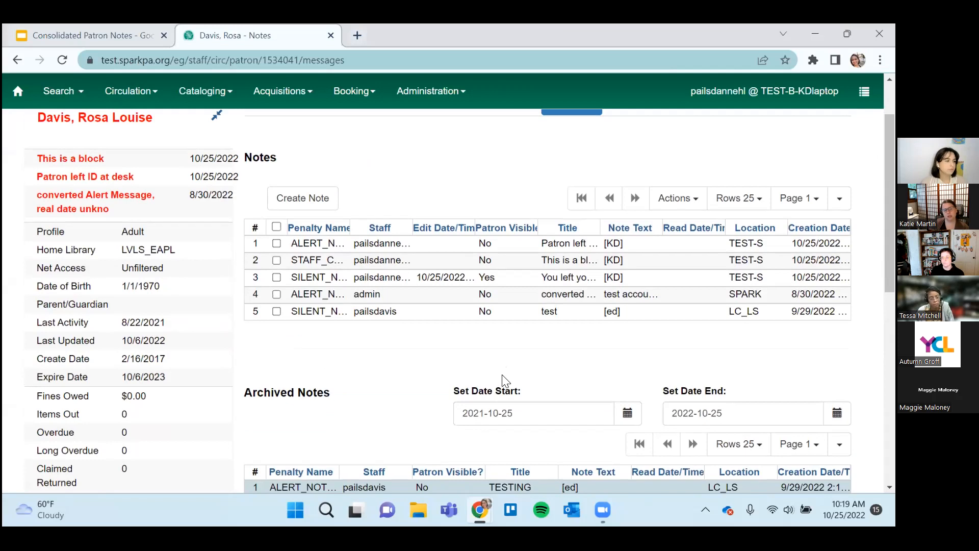
scroll(504, 380, up, 1)
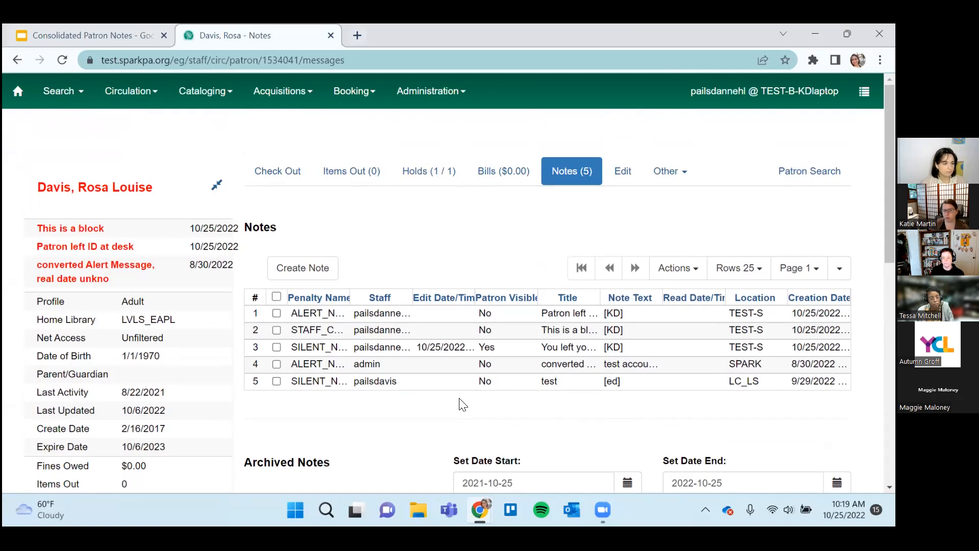
Start a new block and review its penalty type and depth options, keeping "Alerting block on Circ, Hold and Renew" and District / System.
click(320, 279)
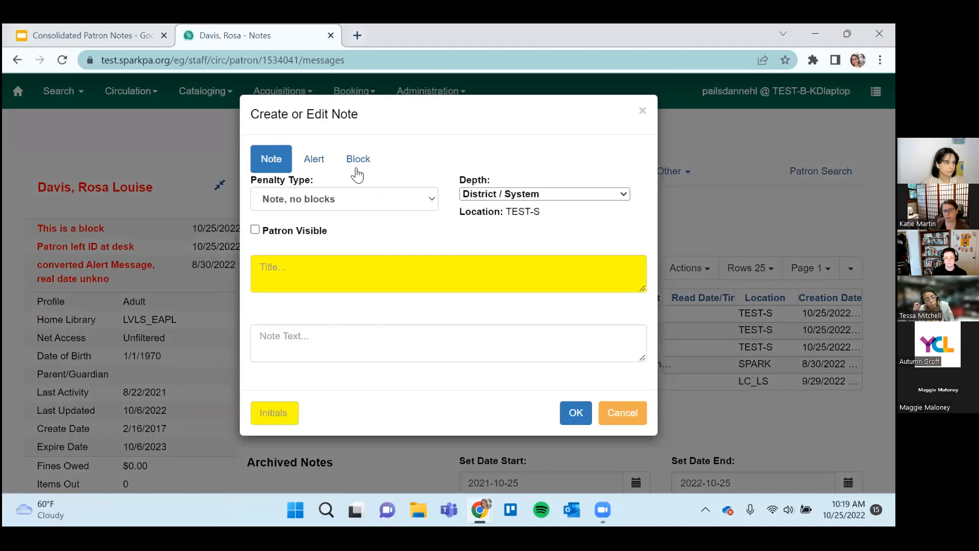
click(357, 168)
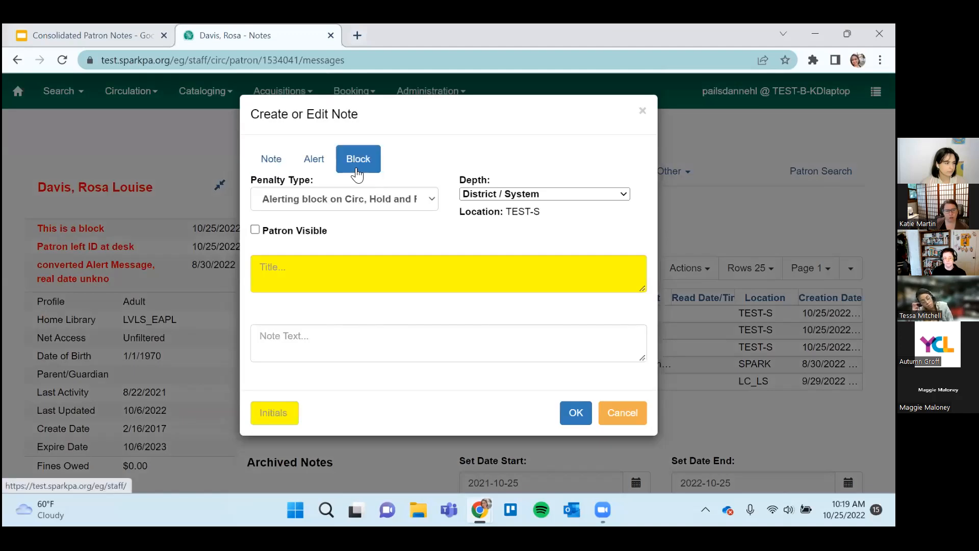
click(522, 197)
click(543, 172)
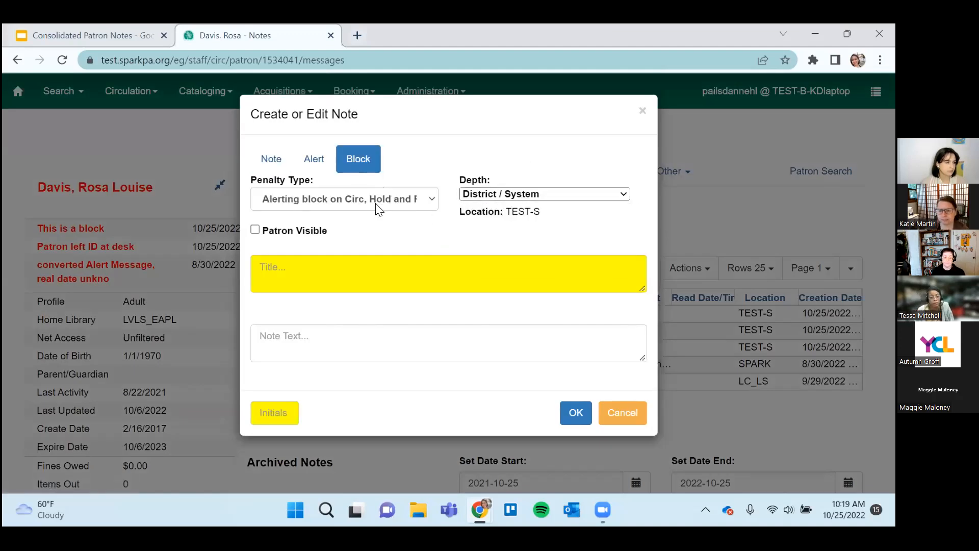
click(379, 278)
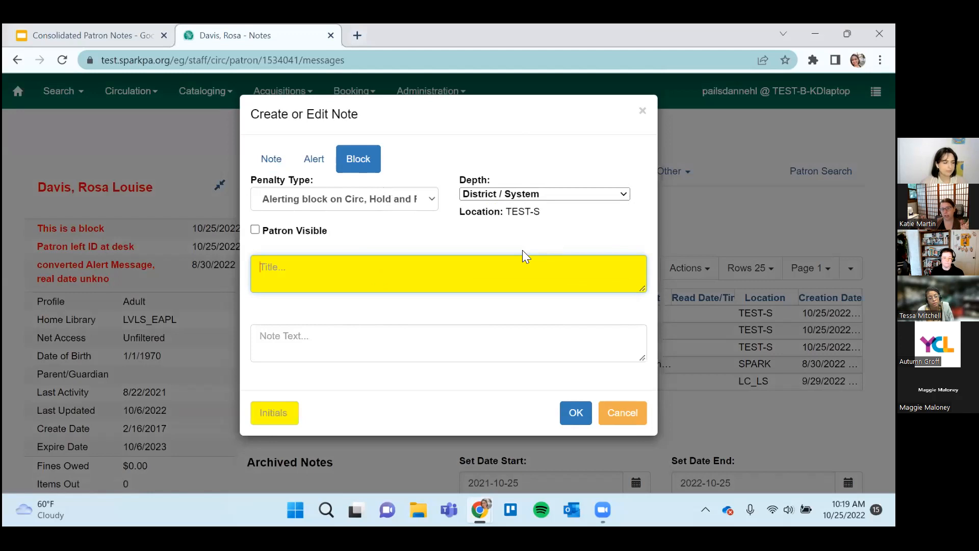
click(389, 199)
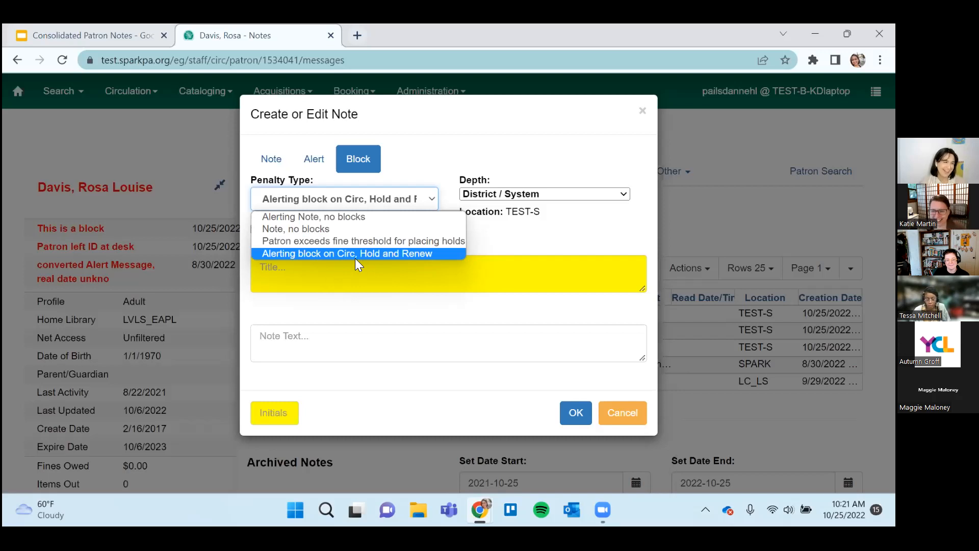
click(389, 254)
click(557, 193)
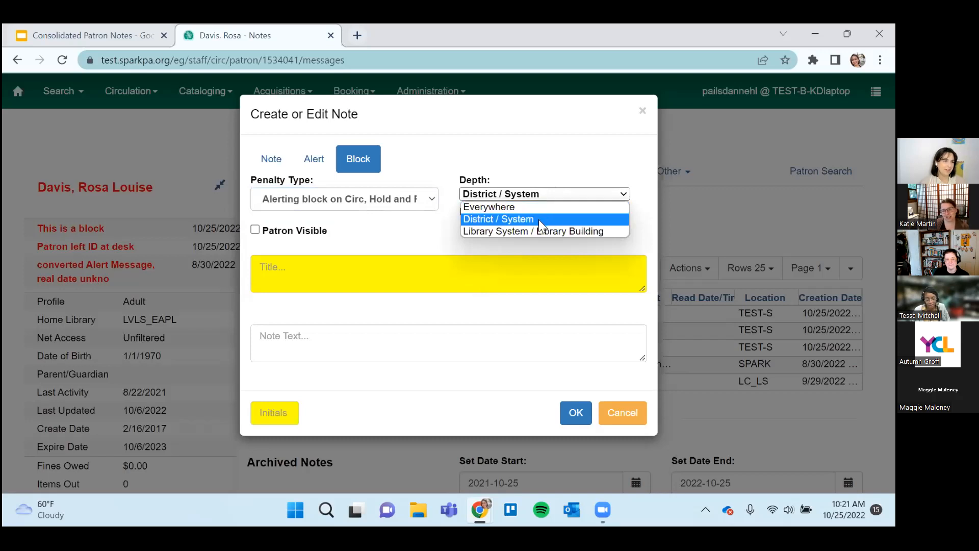
click(541, 153)
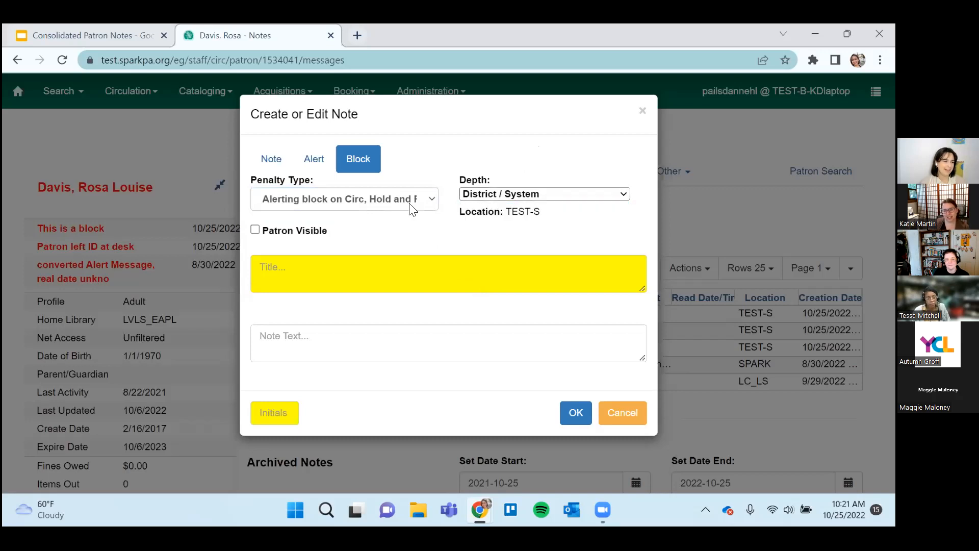
Examine the penalty types offered for the new block once more and cancel the form without saving.
click(372, 208)
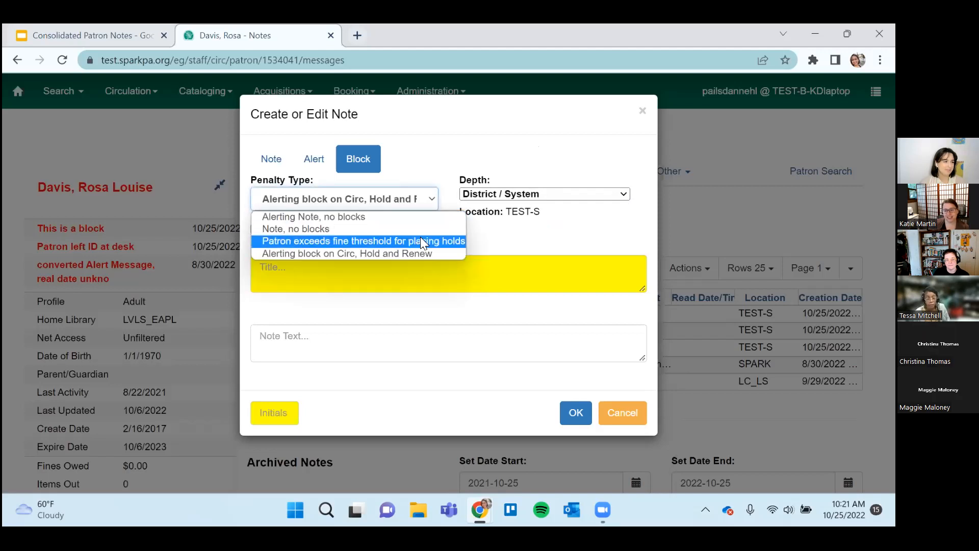
click(532, 245)
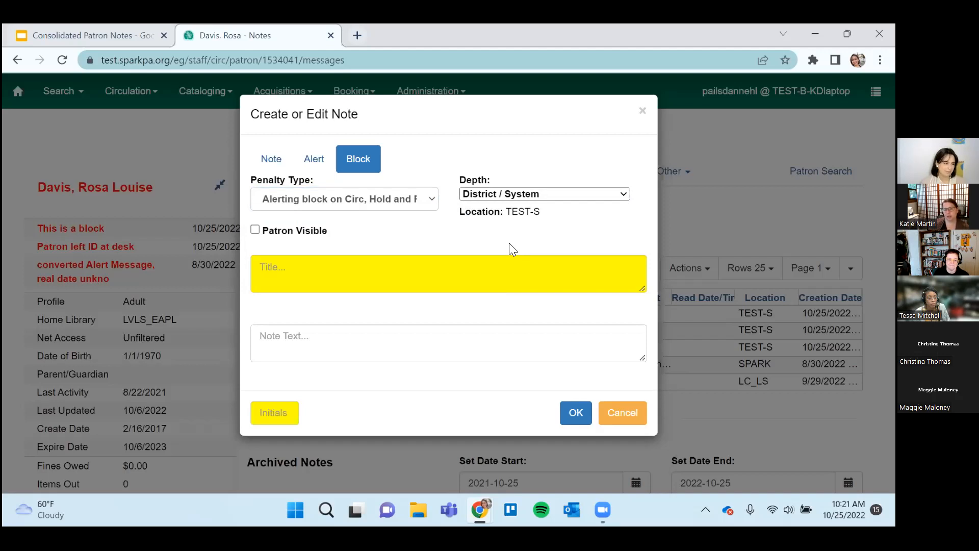
click(399, 206)
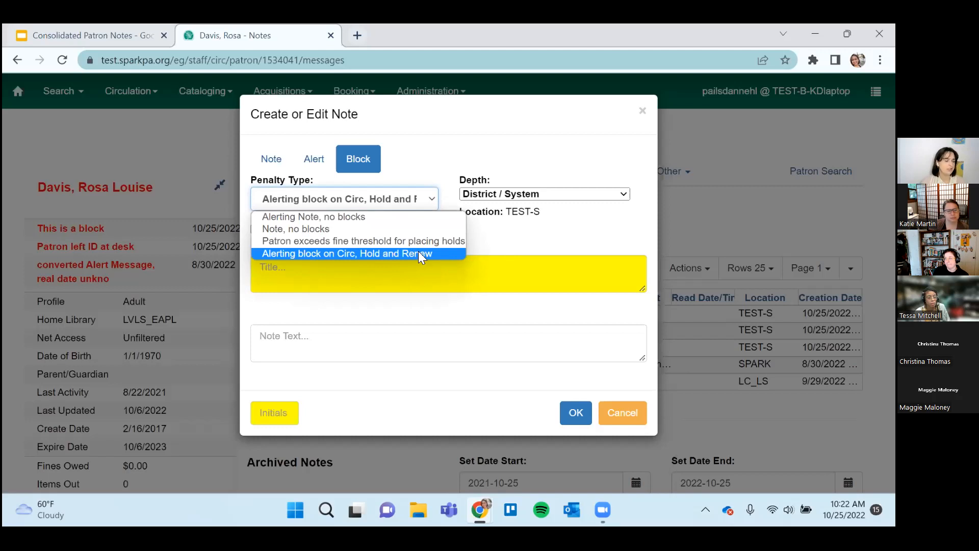
click(535, 229)
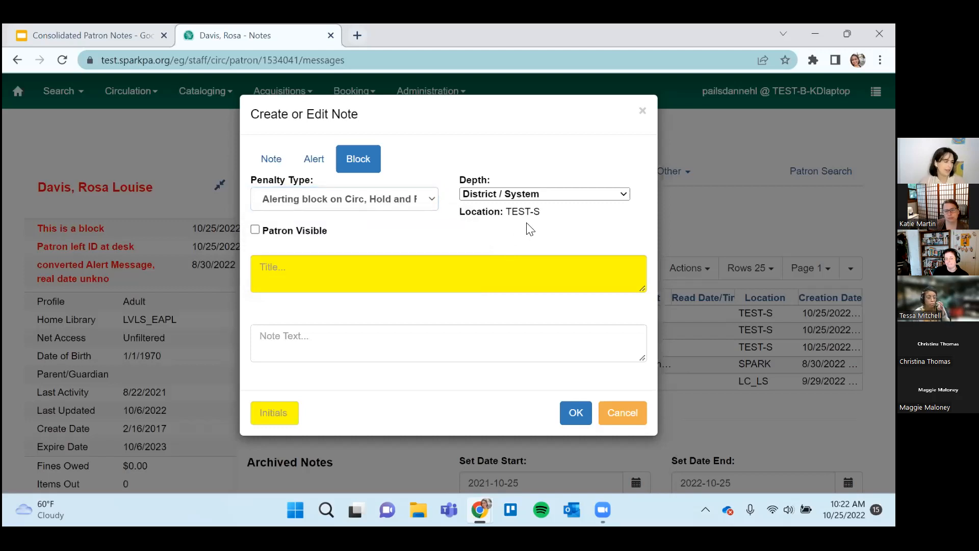
click(419, 209)
click(571, 247)
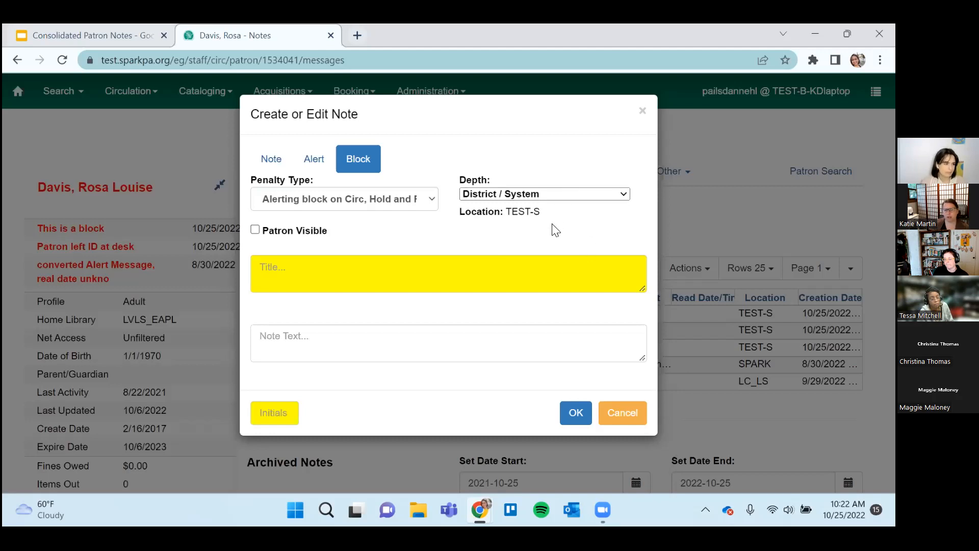
click(300, 267)
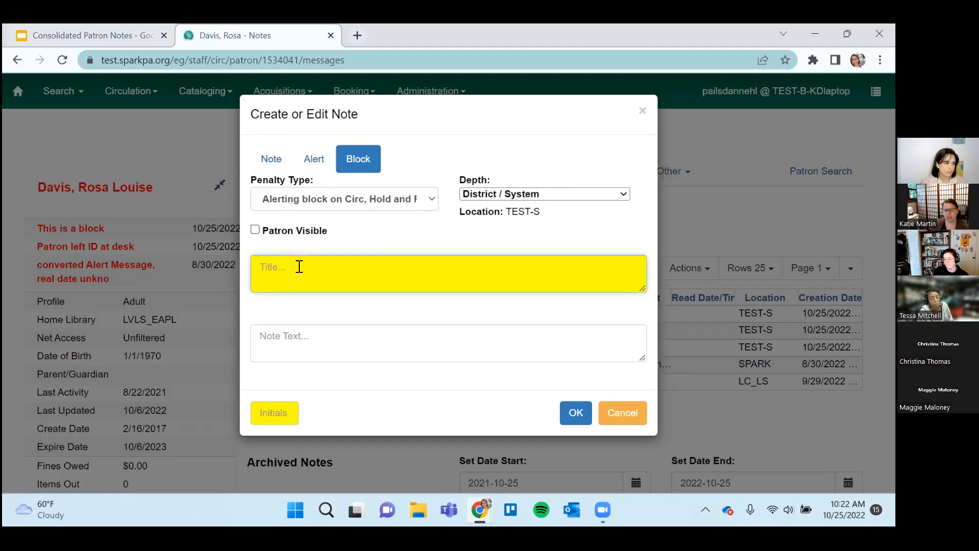
click(619, 412)
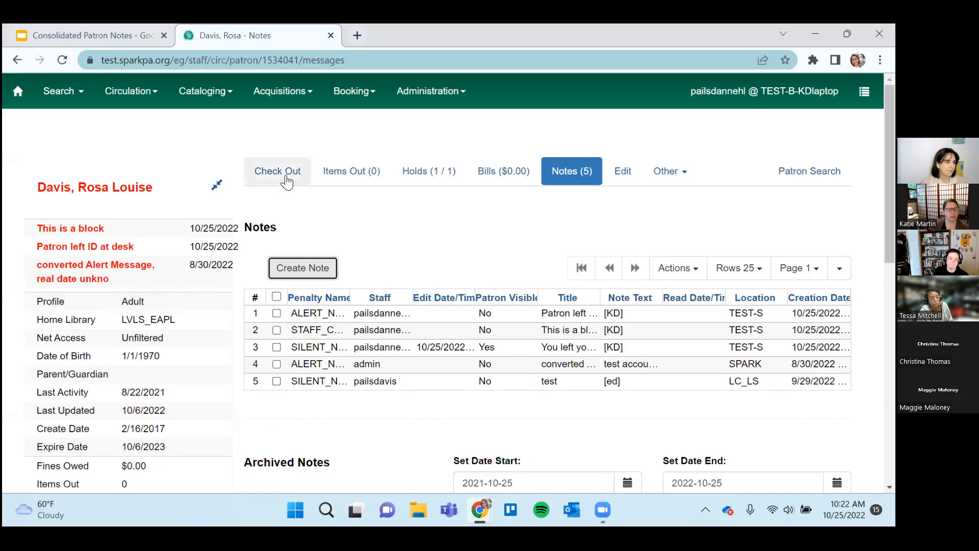
Look over the patron's checkout screen, notes and the list of other account options.
click(286, 181)
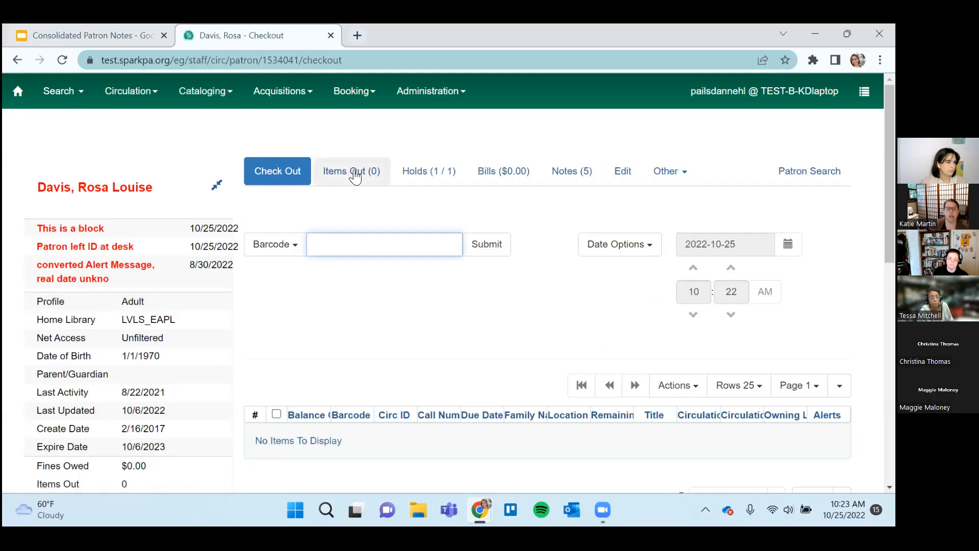
scroll(518, 251, down, 2)
scroll(518, 252, up, 2)
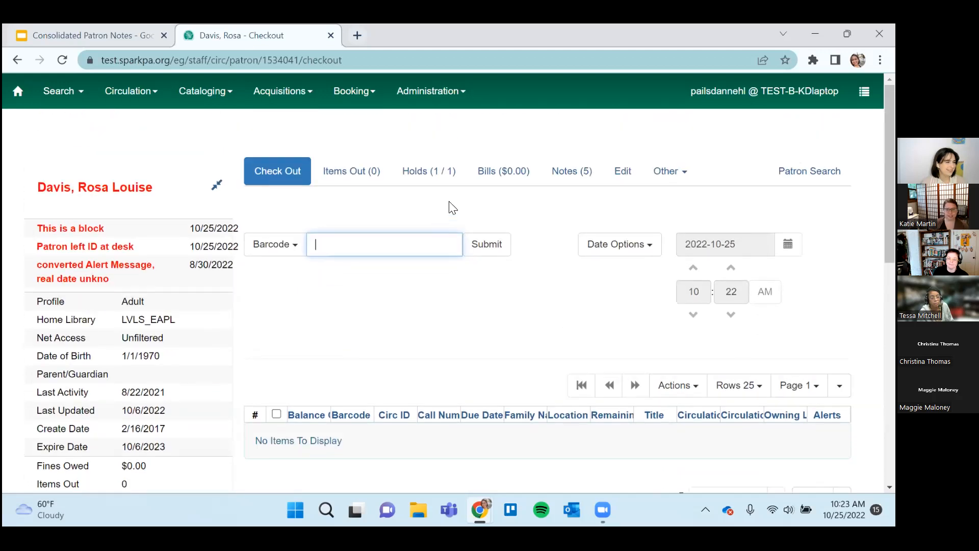
click(581, 179)
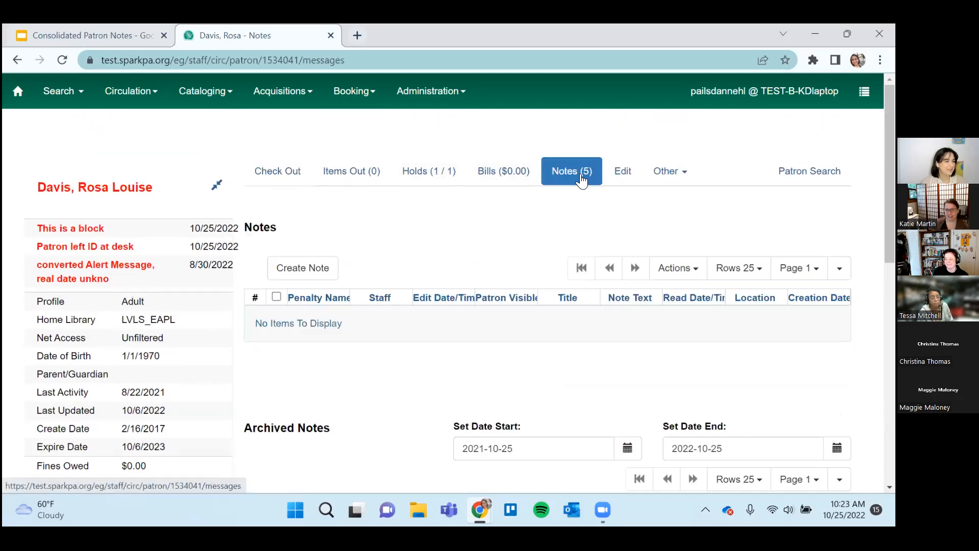
click(659, 172)
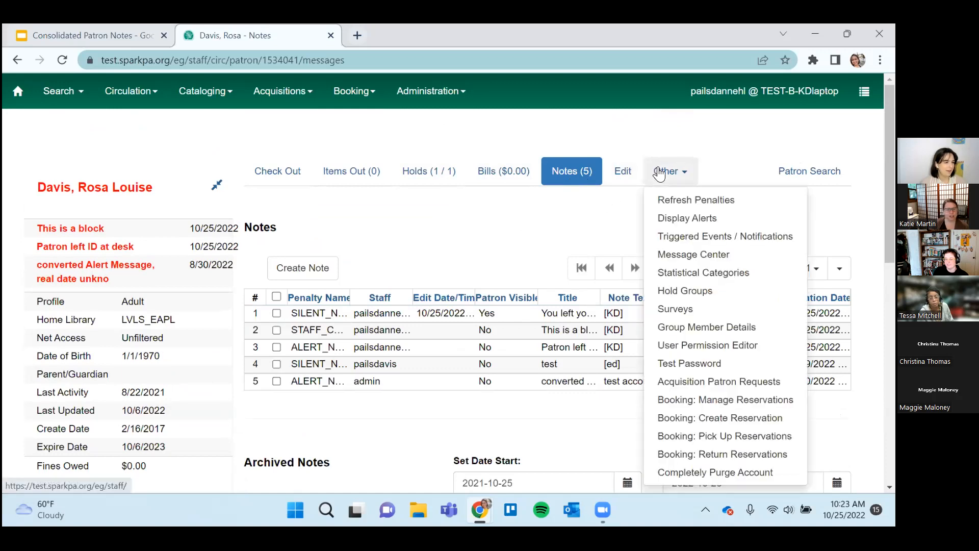
Mark the patron's account as Barred in the patron edit form and save the record.
click(623, 171)
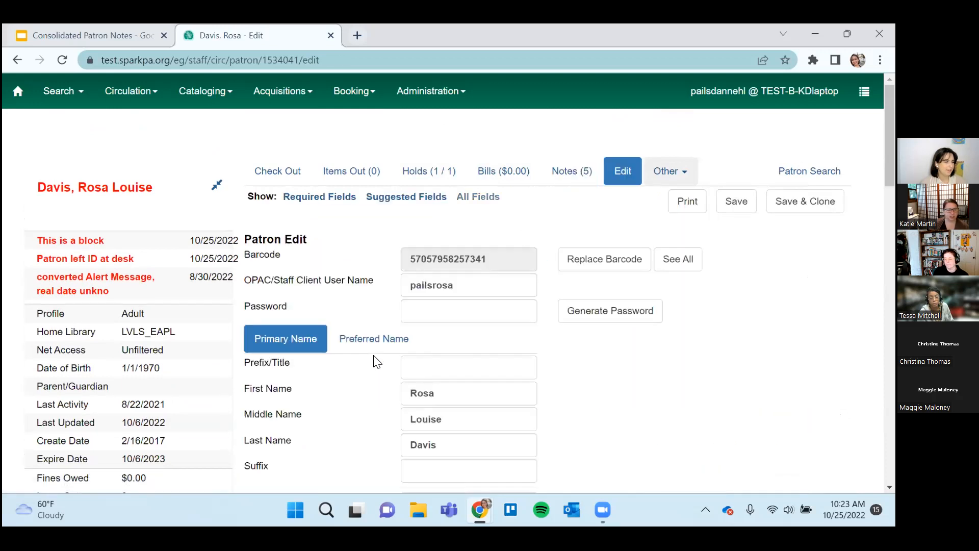
scroll(378, 362, down, 5)
scroll(377, 363, down, 4)
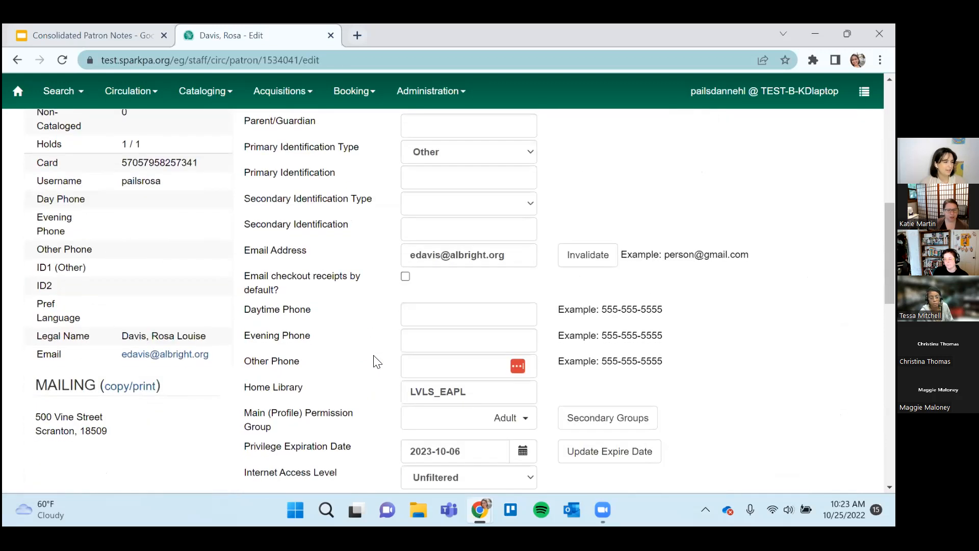
scroll(375, 362, down, 4)
click(405, 308)
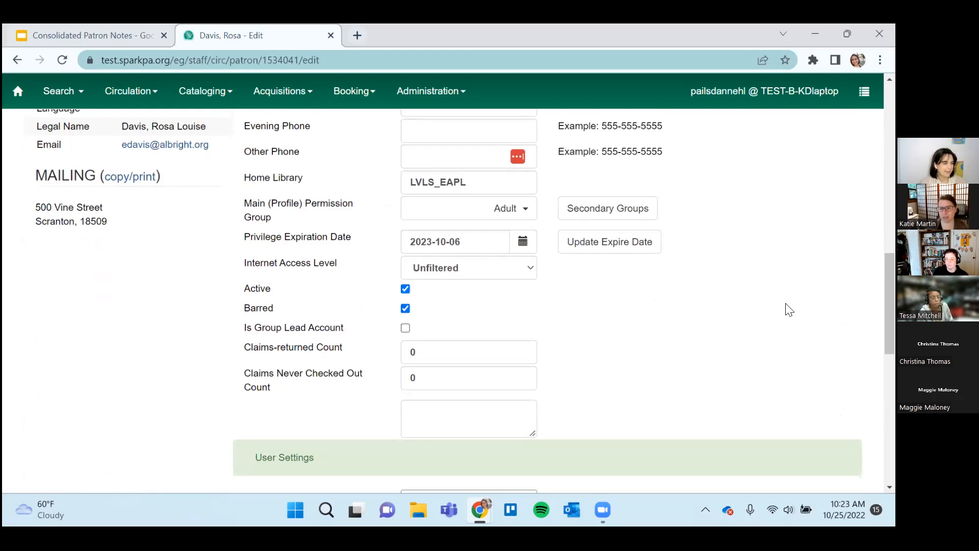
scroll(789, 310, down, 2)
scroll(789, 309, up, 2)
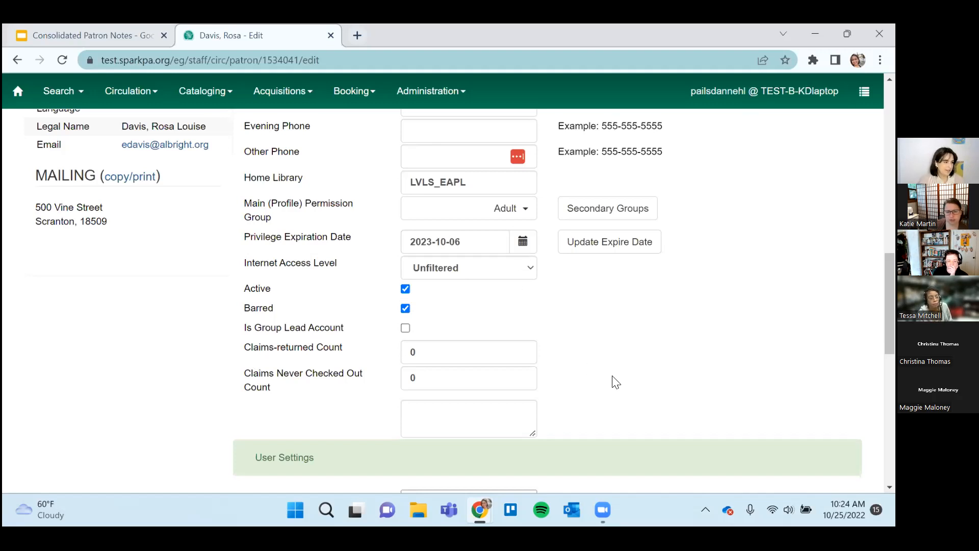
scroll(562, 408, down, 1)
scroll(563, 408, down, 8)
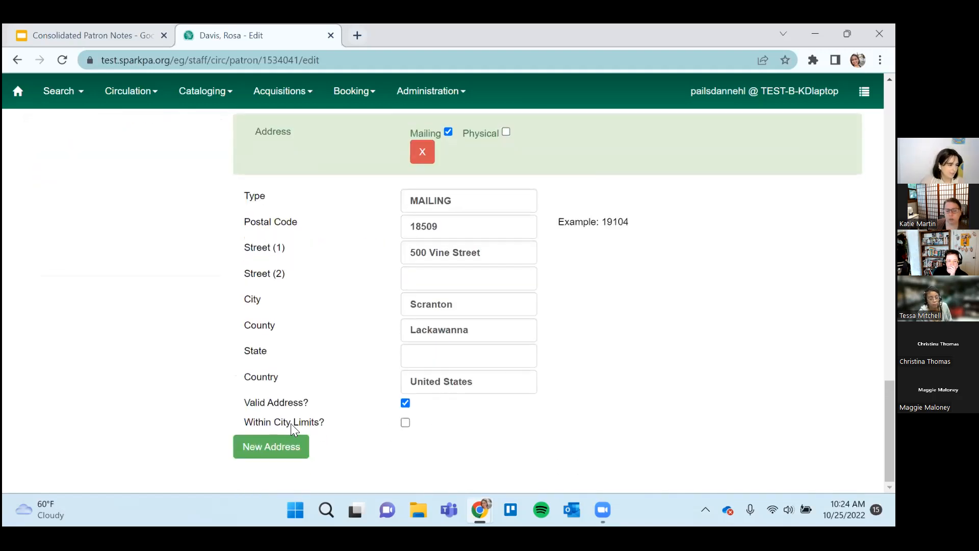
scroll(480, 414, up, 15)
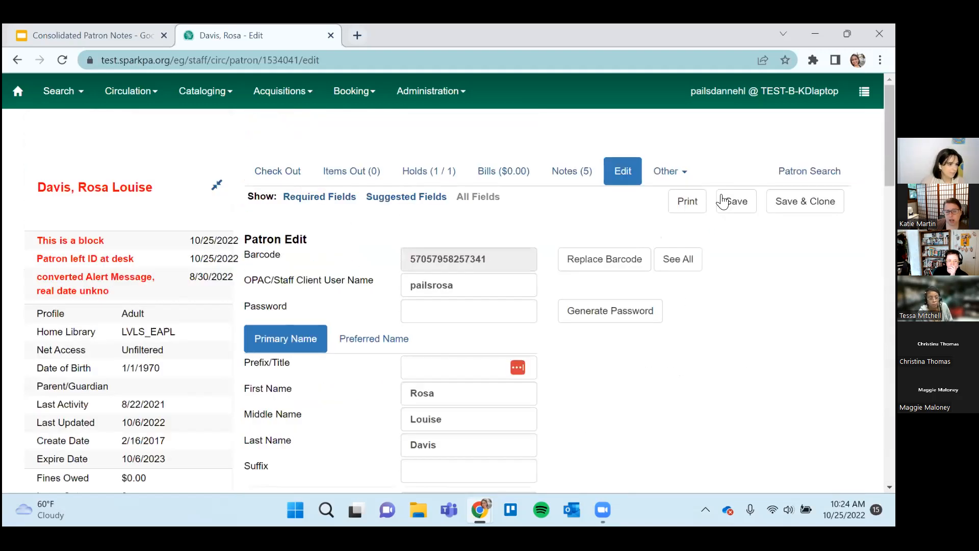
click(735, 201)
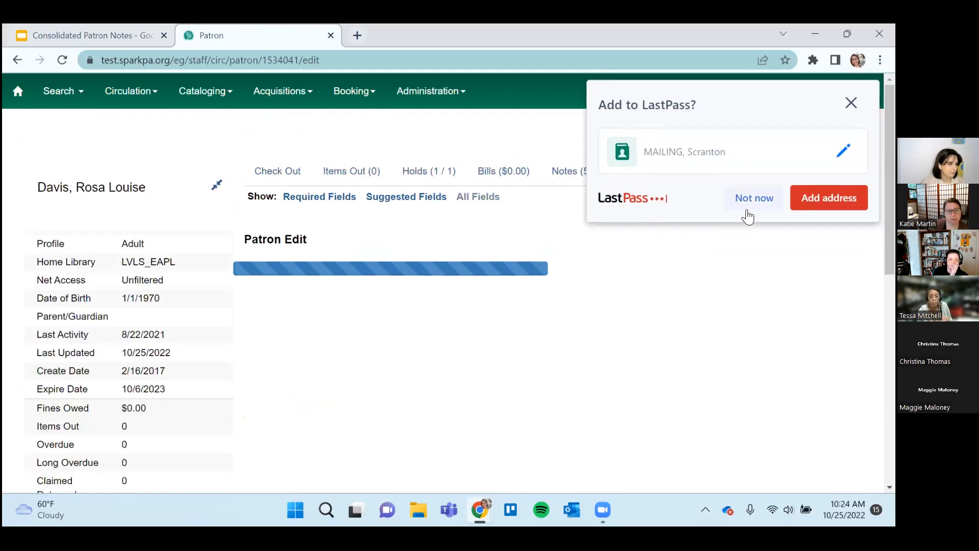
Open the patron's checkout screen, decline saving the address to LastPass and get ready to enter an item barcode.
click(292, 173)
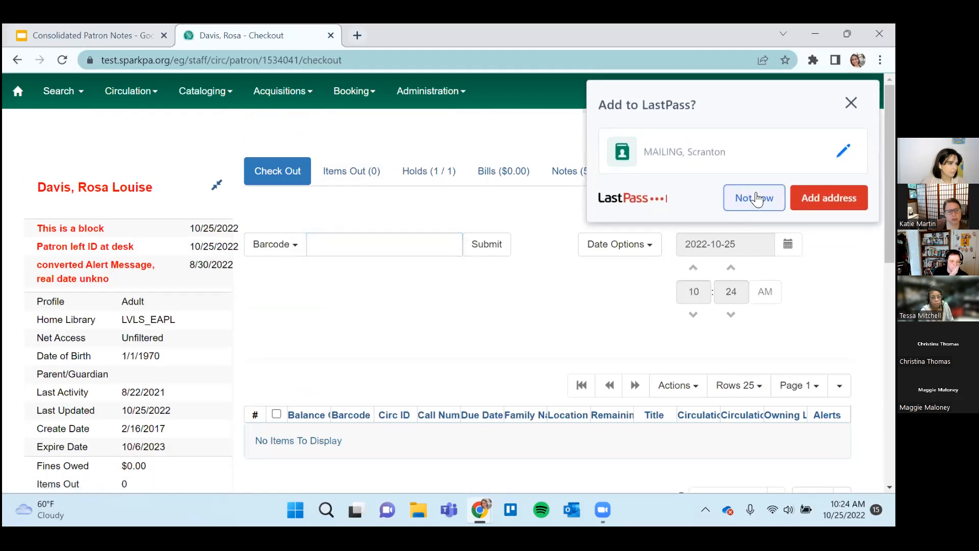
click(751, 198)
click(423, 240)
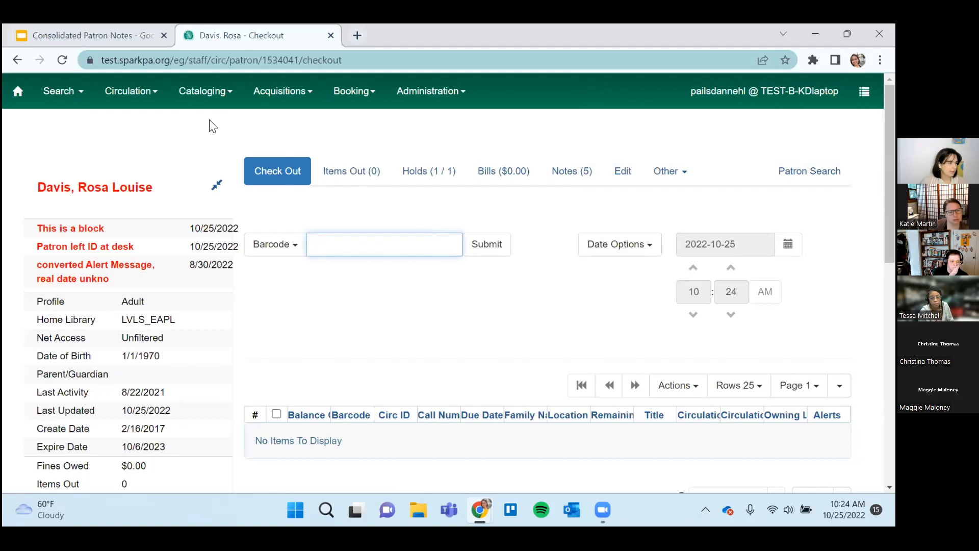
click(213, 96)
right_click(214, 97)
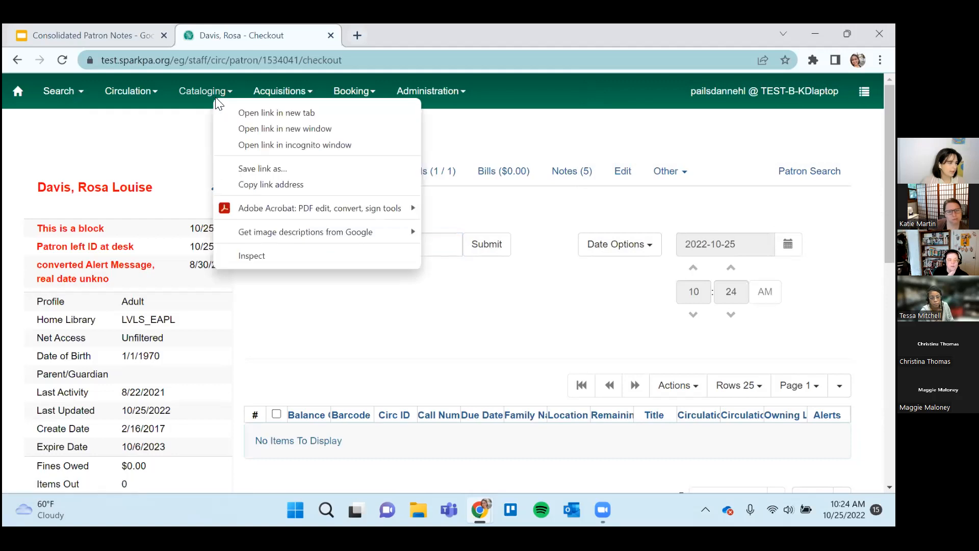
click(546, 320)
click(350, 248)
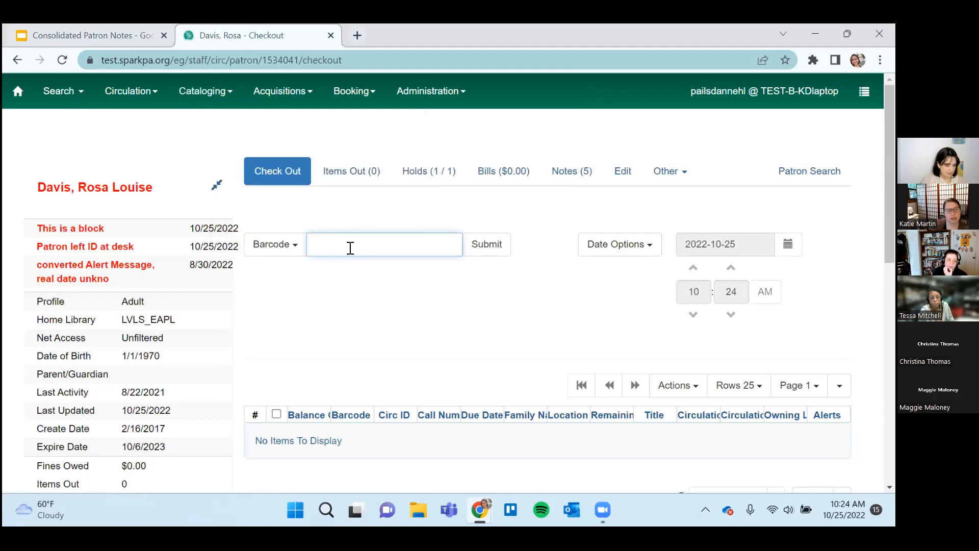
text(717)
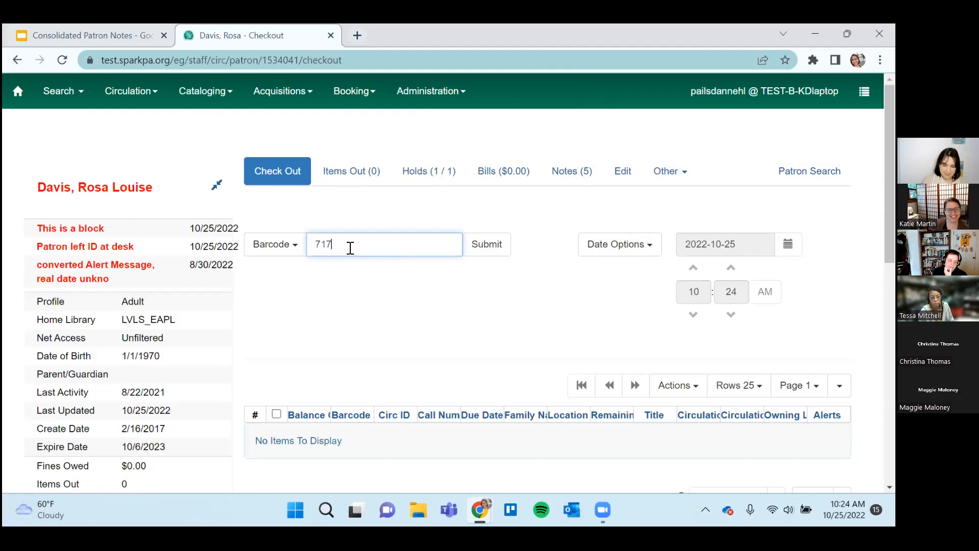
text(256)
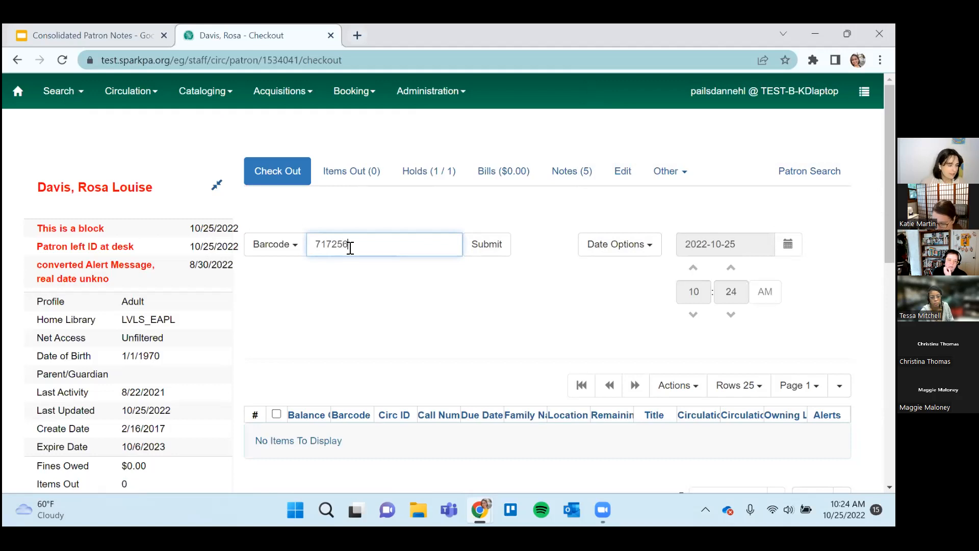
text(4627)
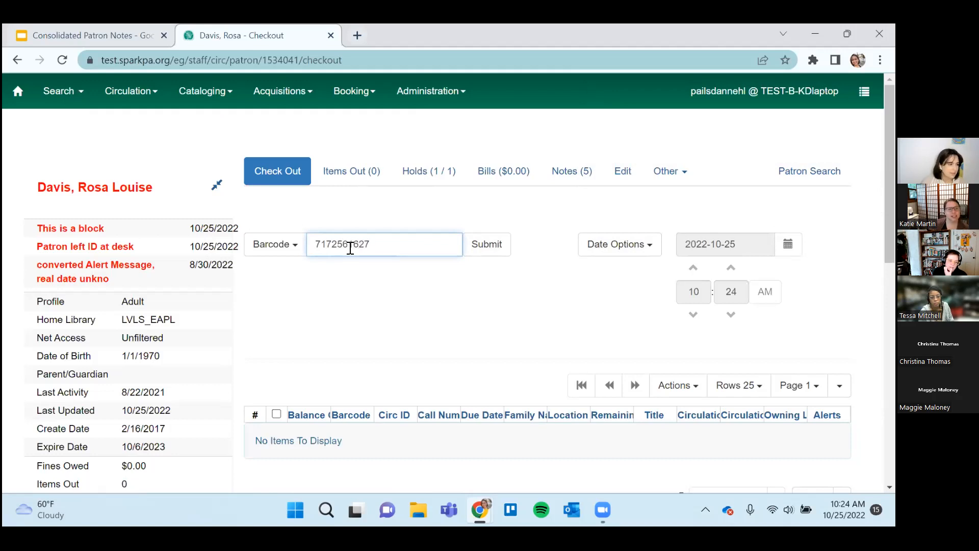
click(485, 248)
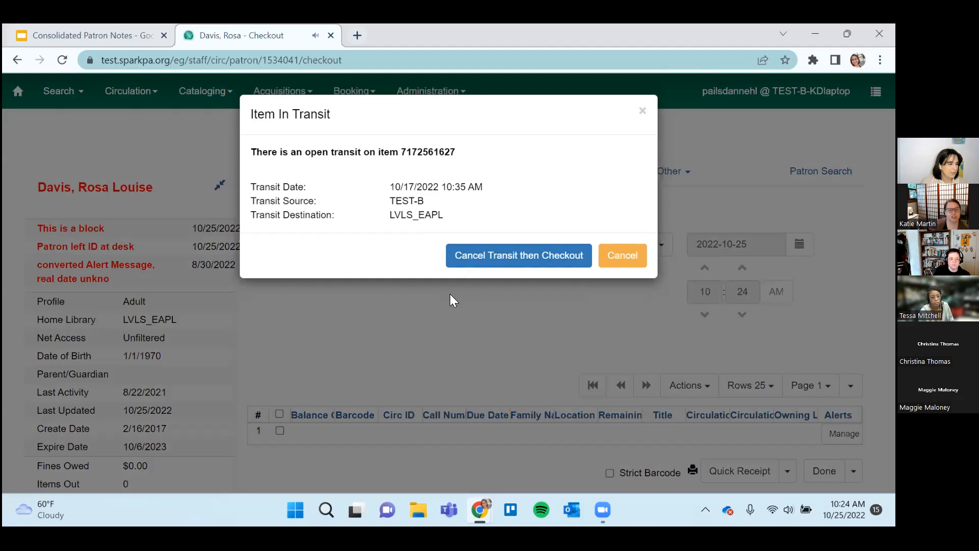
click(472, 267)
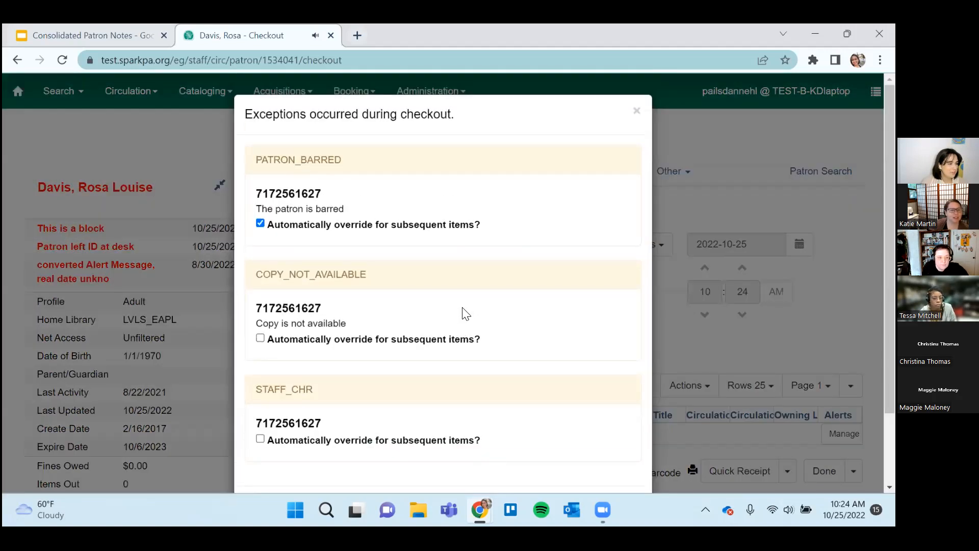
Examine the checkout exceptions for the item, their automatic override settings and the choices to force, skip or cancel.
scroll(466, 314, down, 2)
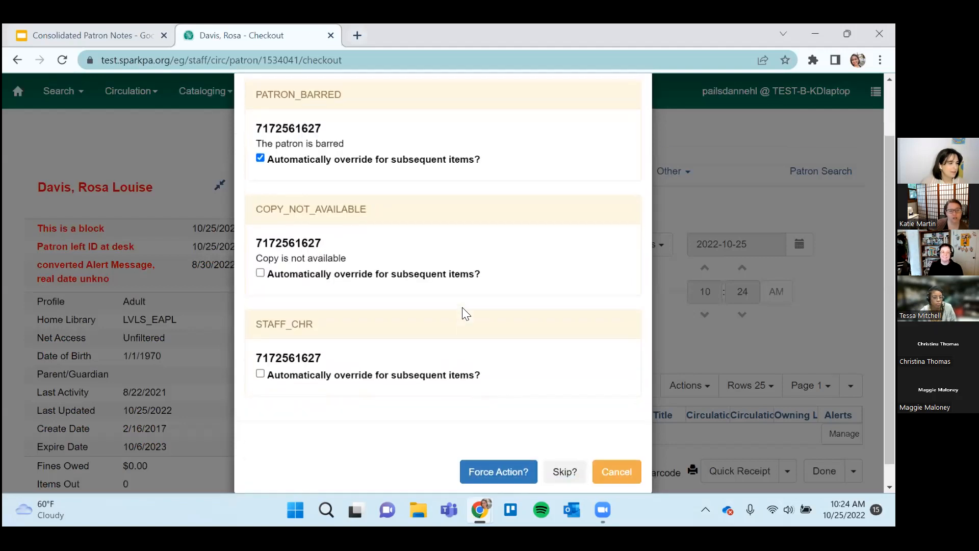
scroll(466, 314, up, 2)
scroll(465, 314, down, 2)
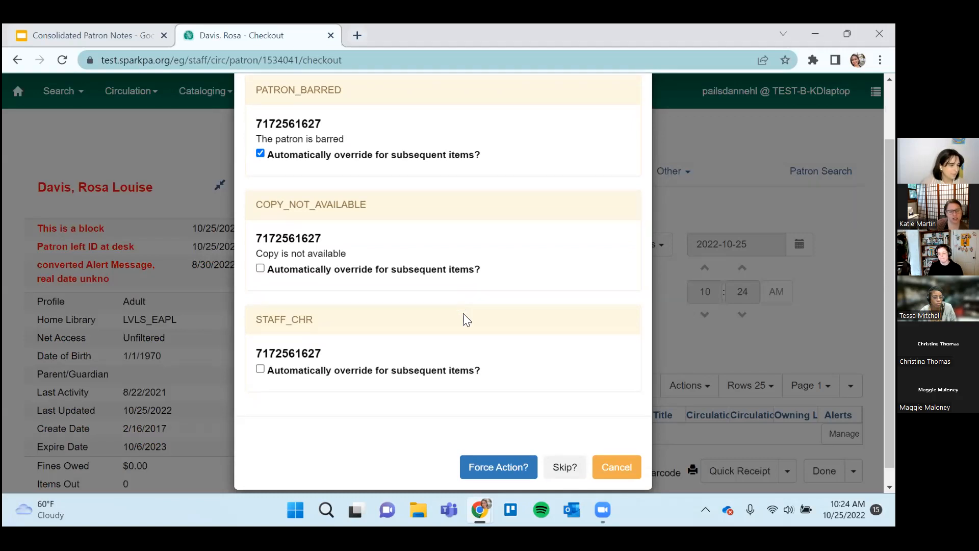
scroll(474, 387, down, 1)
scroll(429, 403, up, 3)
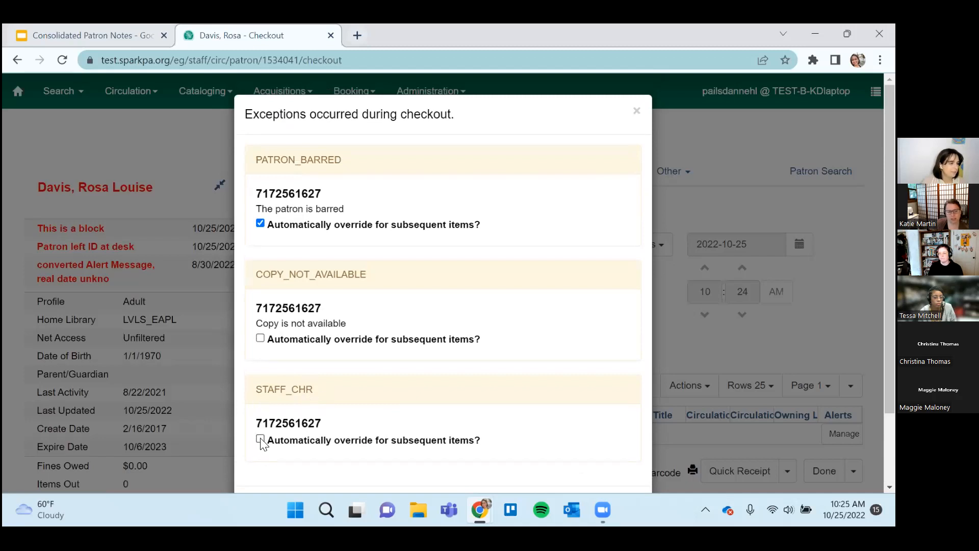
scroll(262, 442, down, 2)
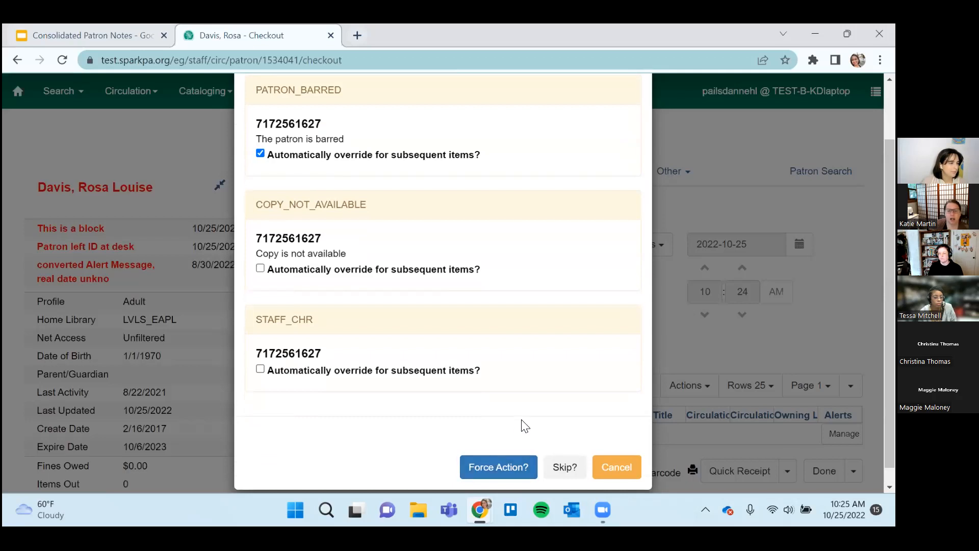
scroll(525, 424, up, 2)
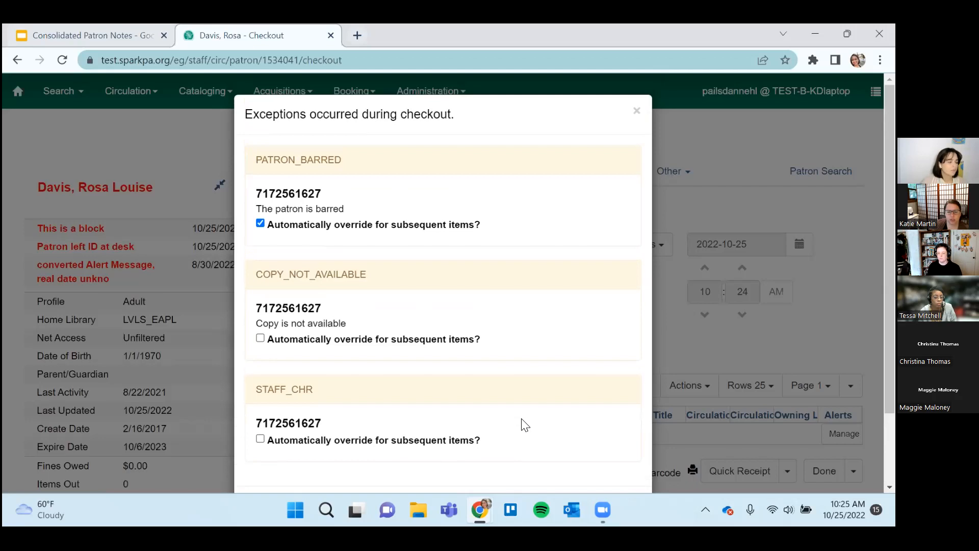
scroll(524, 425, down, 2)
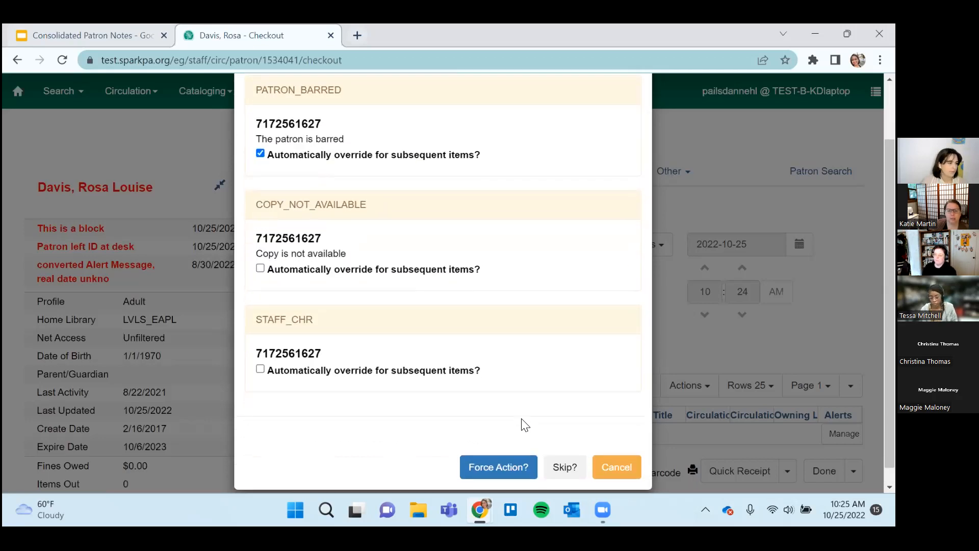
scroll(524, 425, up, 2)
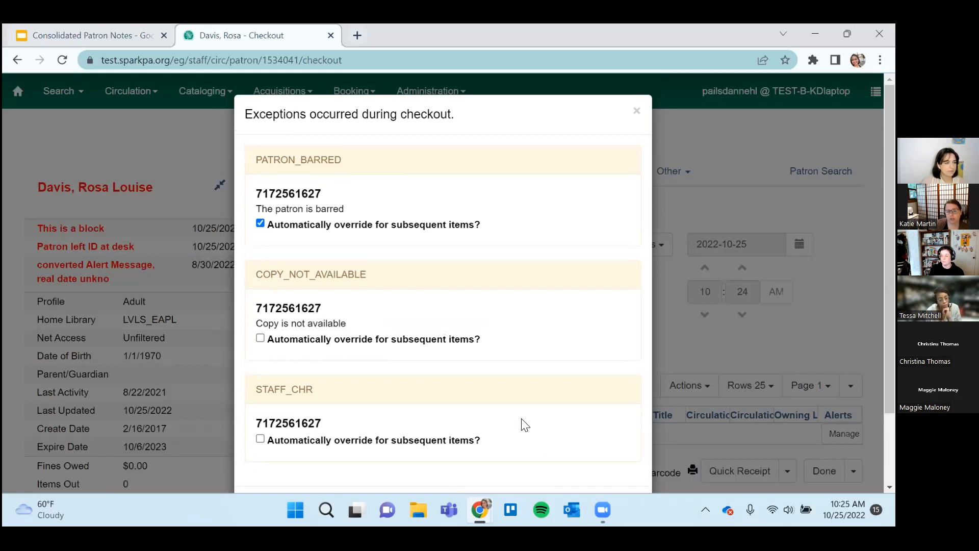
scroll(525, 425, down, 2)
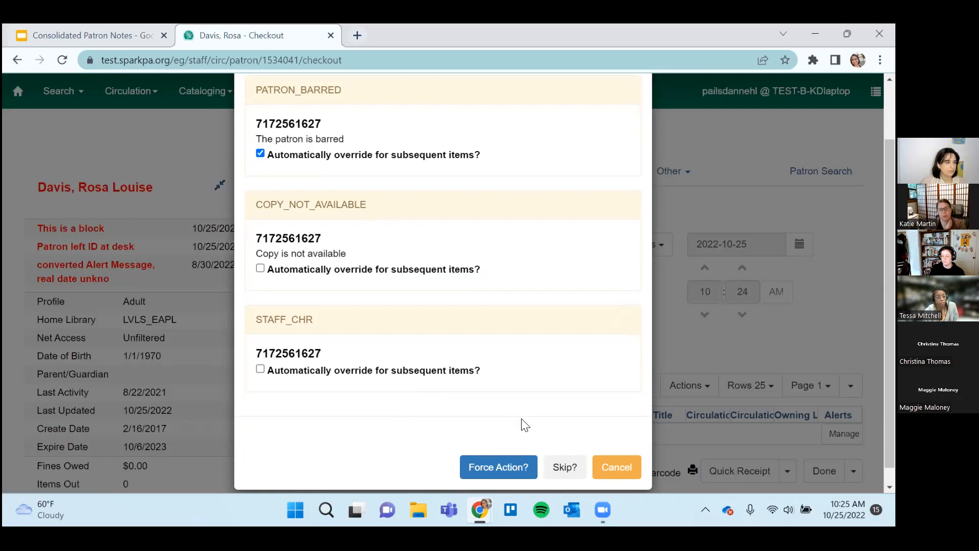
scroll(526, 425, up, 2)
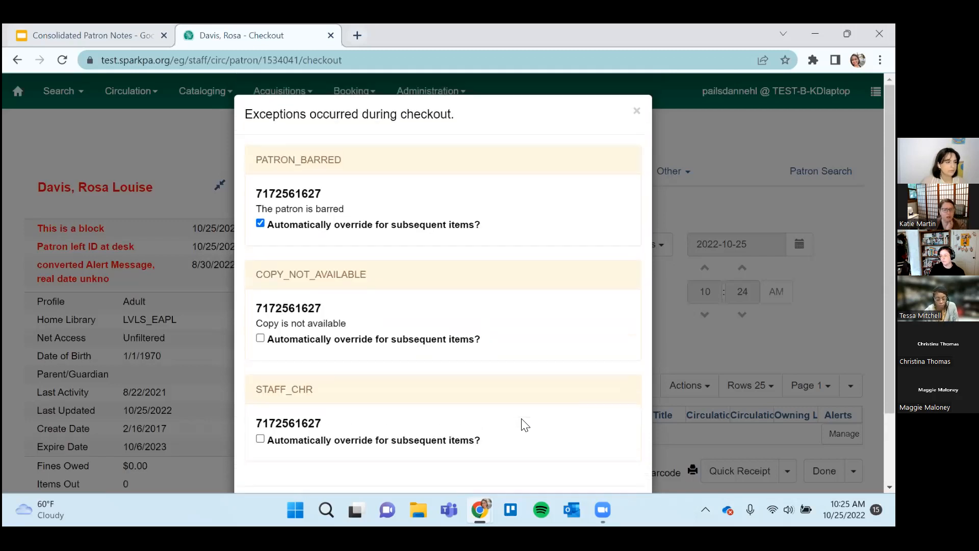
scroll(525, 425, down, 2)
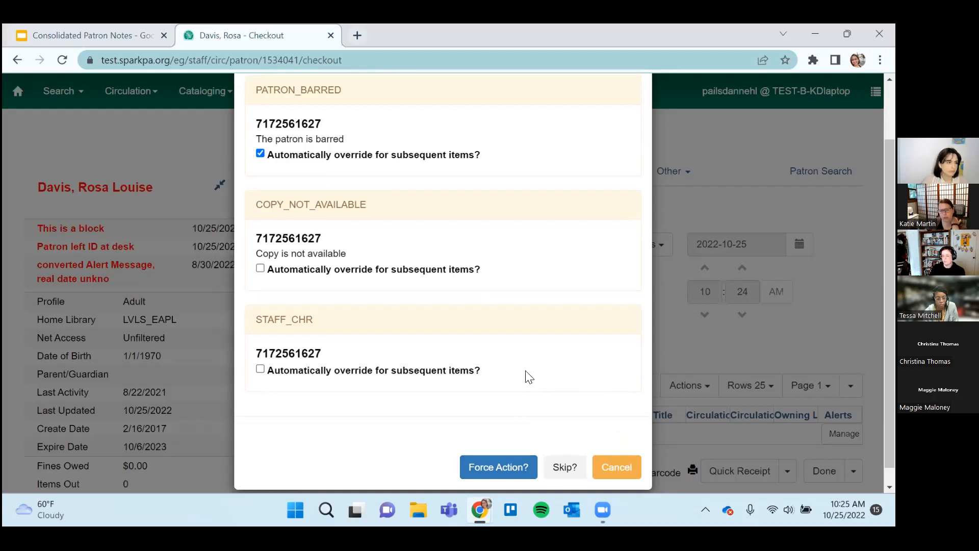
scroll(528, 377, up, 2)
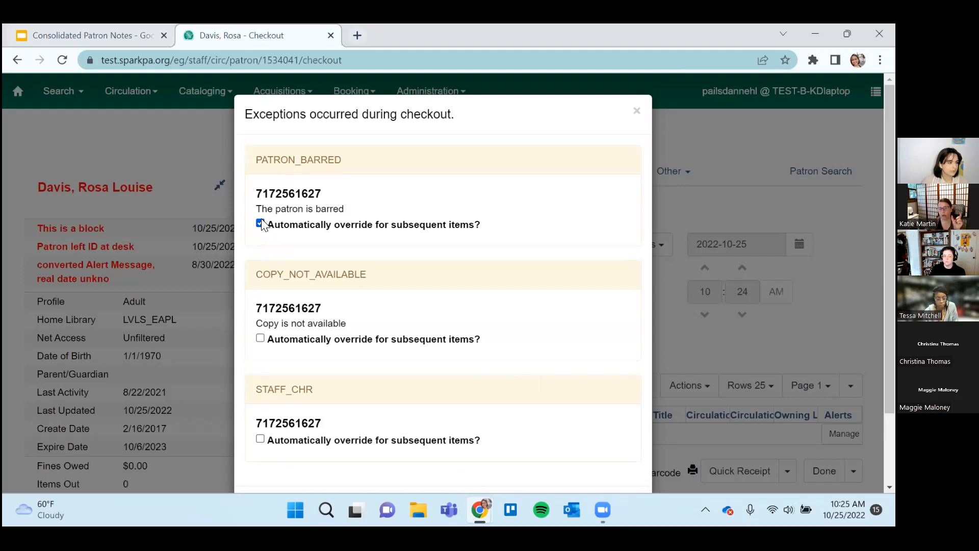
scroll(527, 406, down, 2)
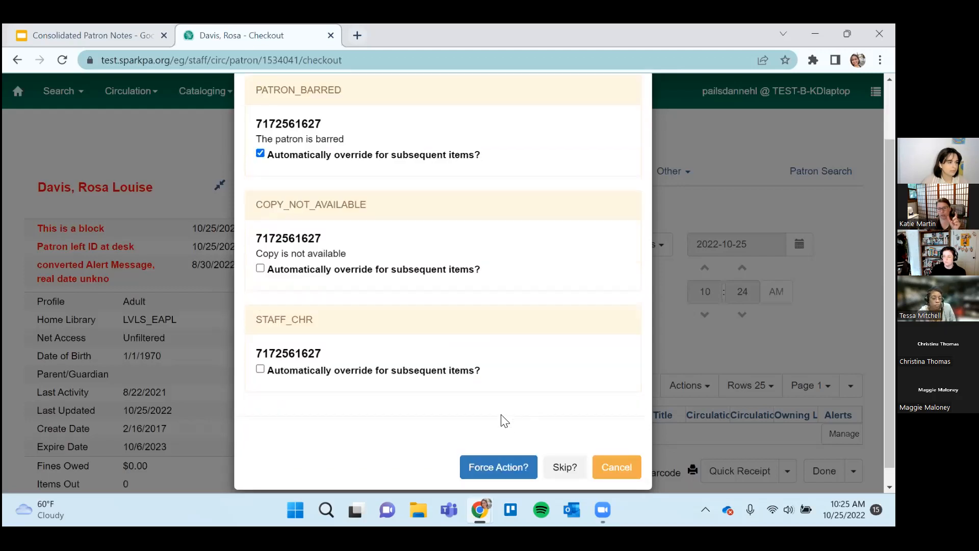
scroll(389, 363, up, 2)
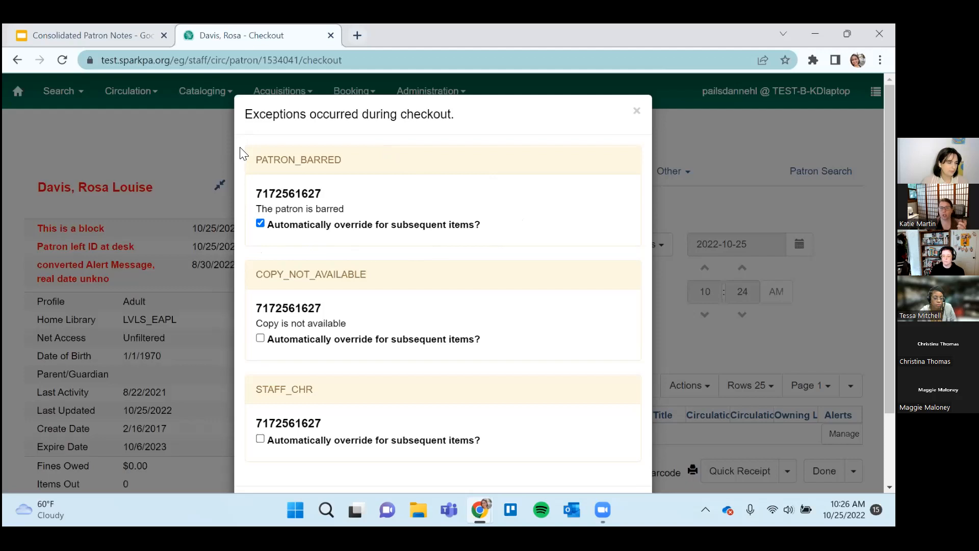
scroll(316, 241, down, 2)
scroll(325, 251, up, 2)
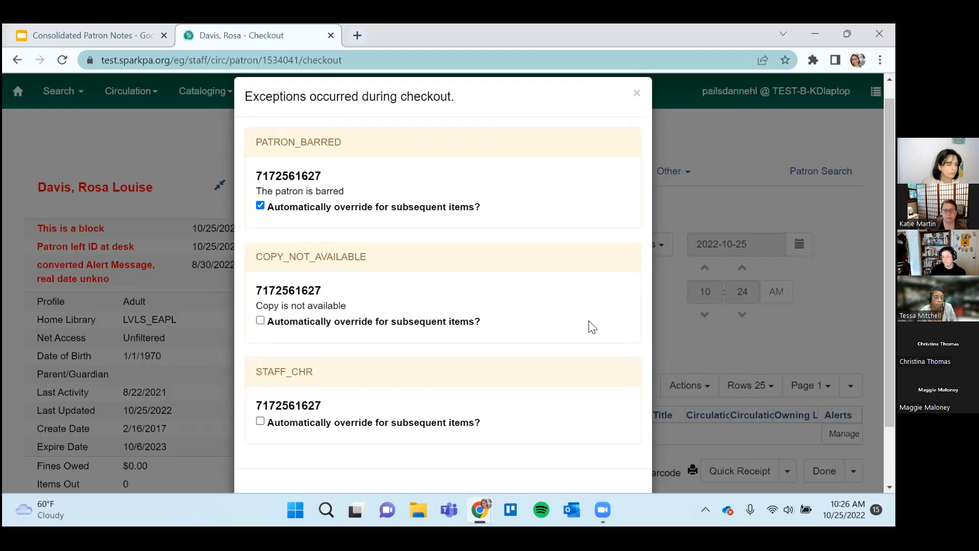
scroll(592, 327, down, 2)
scroll(591, 327, up, 2)
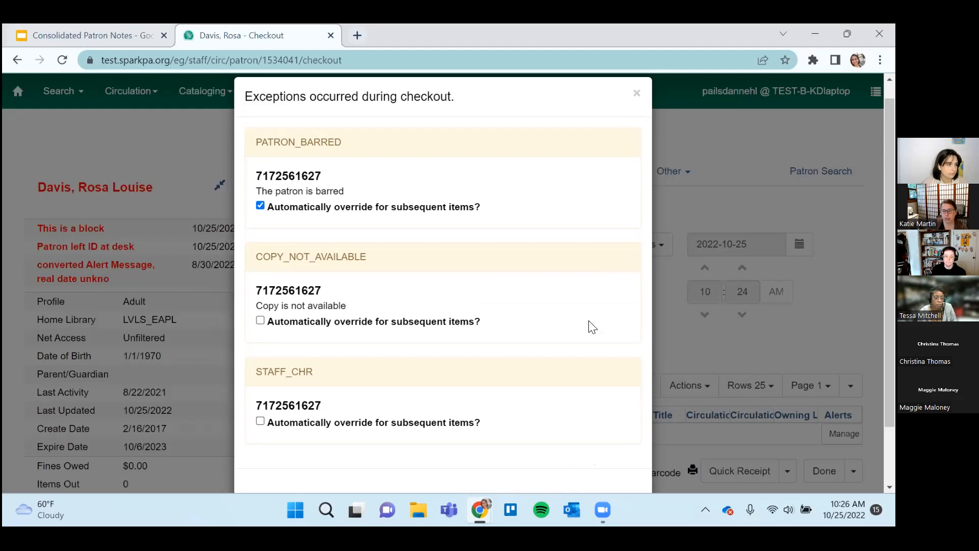
scroll(592, 327, up, 1)
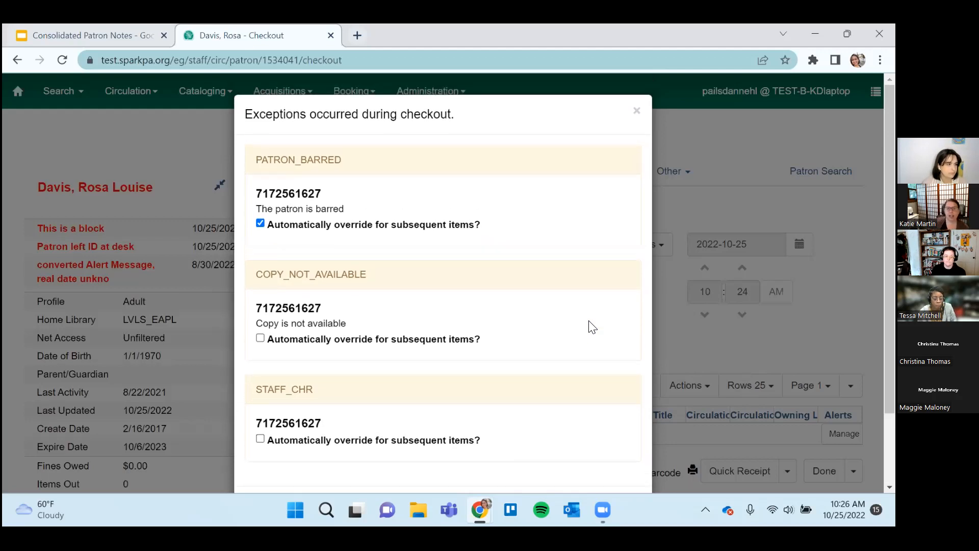
scroll(592, 327, down, 2)
scroll(592, 327, up, 2)
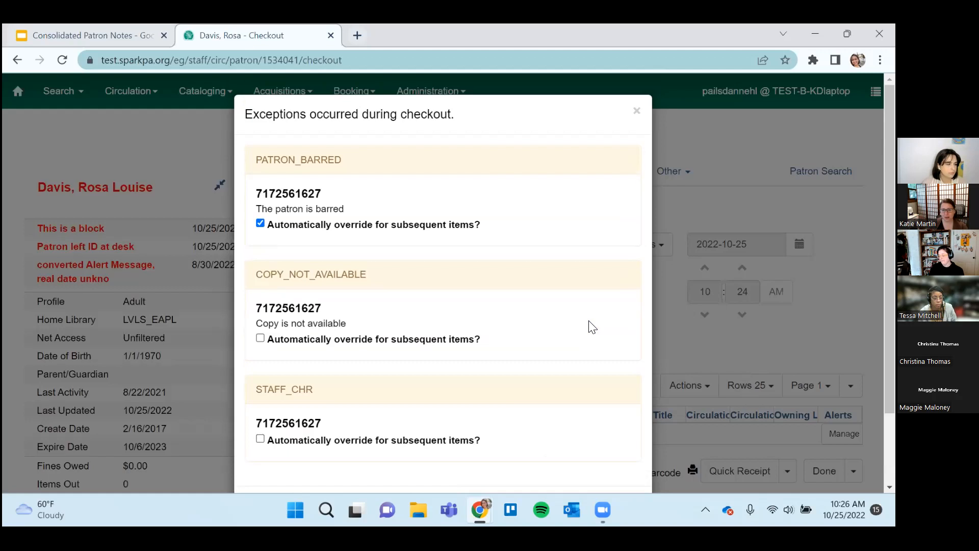
scroll(592, 327, down, 2)
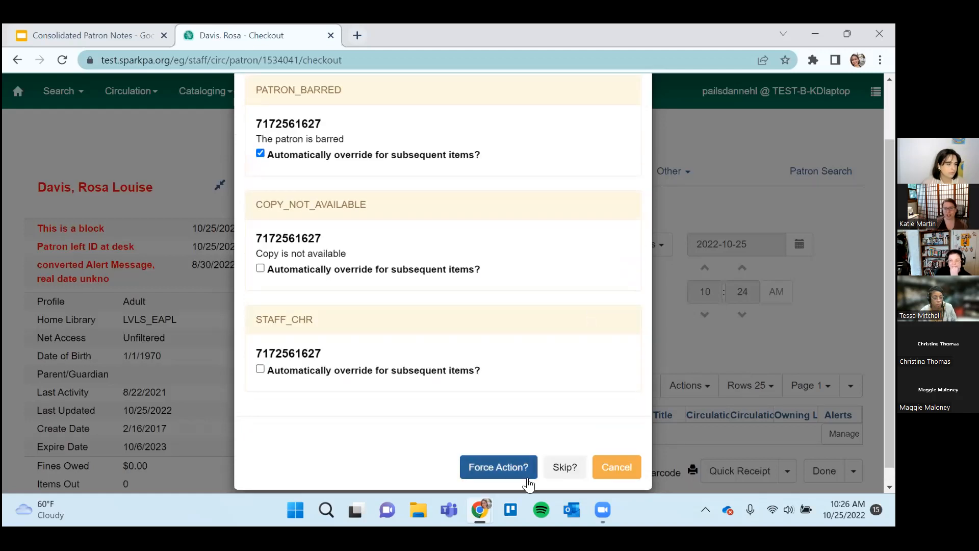
scroll(533, 469, up, 3)
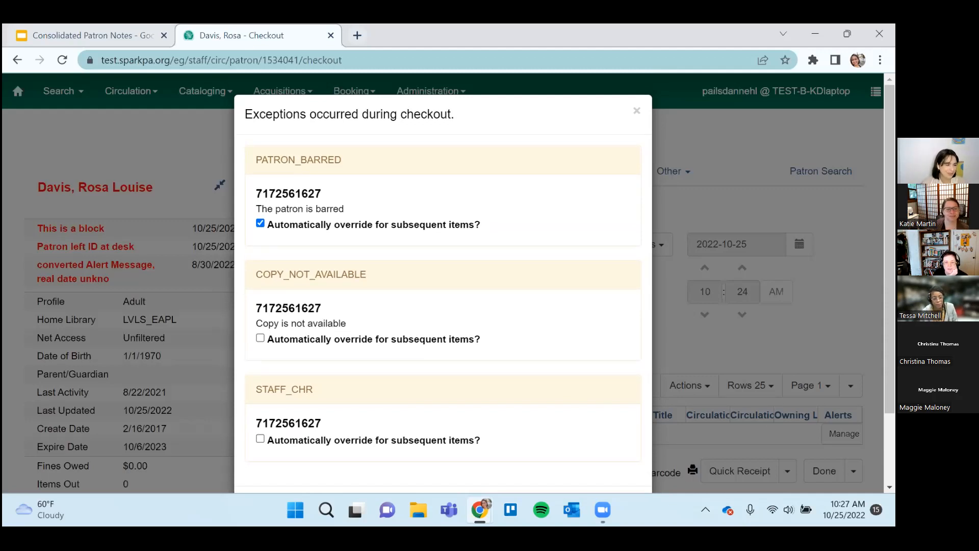
scroll(431, 328, down, 2)
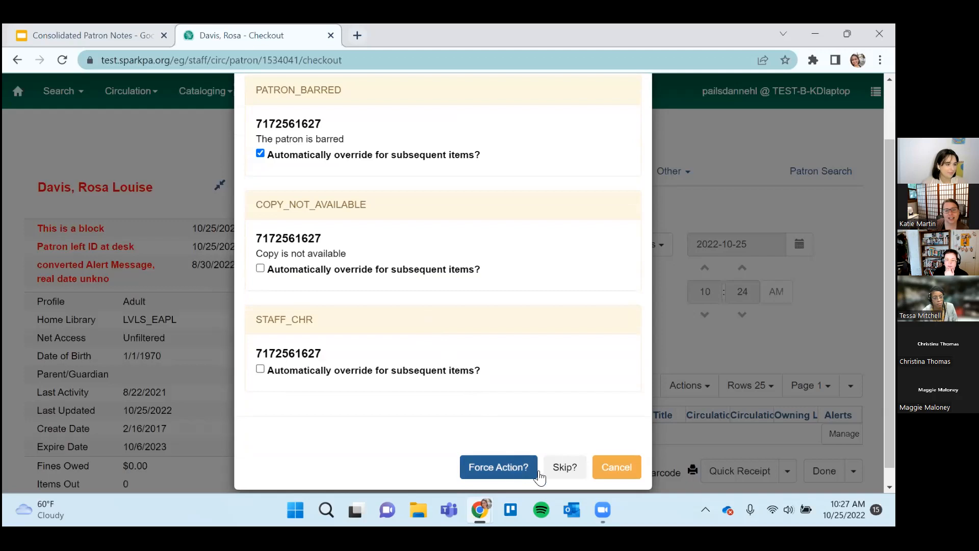
click(629, 466)
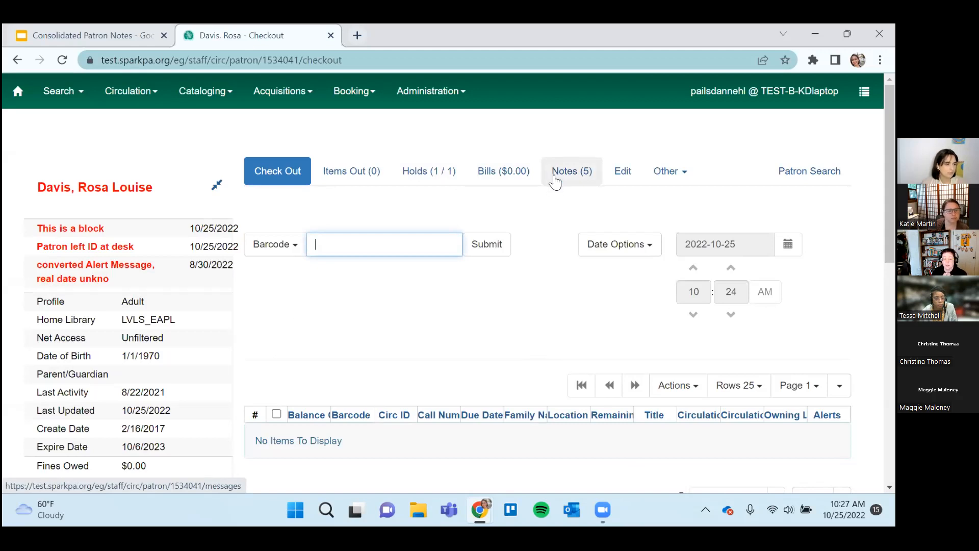
Refresh the penalties on the patron's account, and look over the other available account options.
click(680, 176)
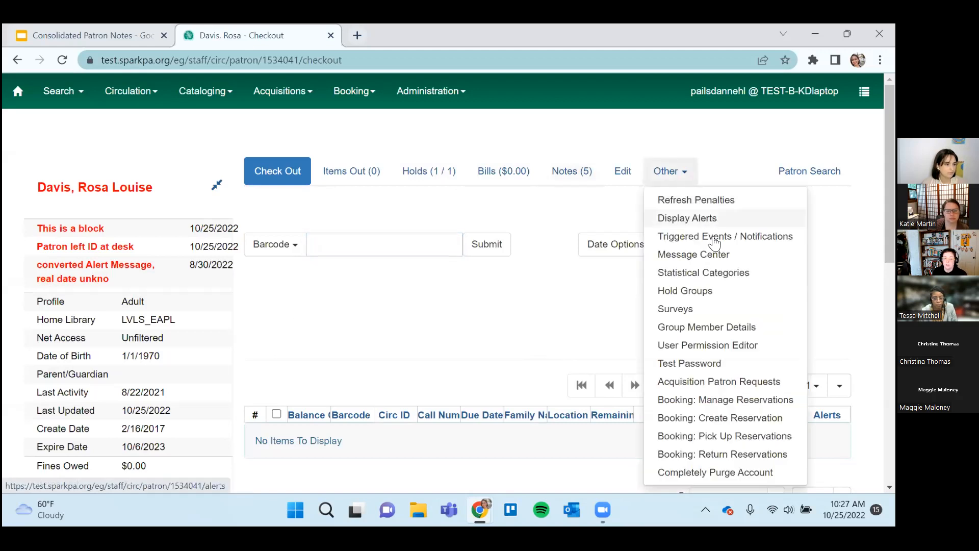
click(737, 200)
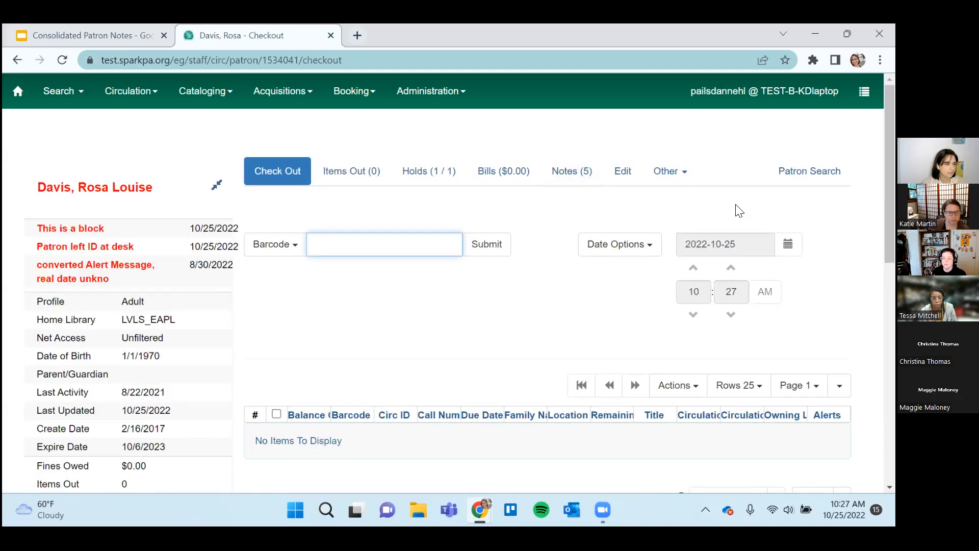
click(692, 175)
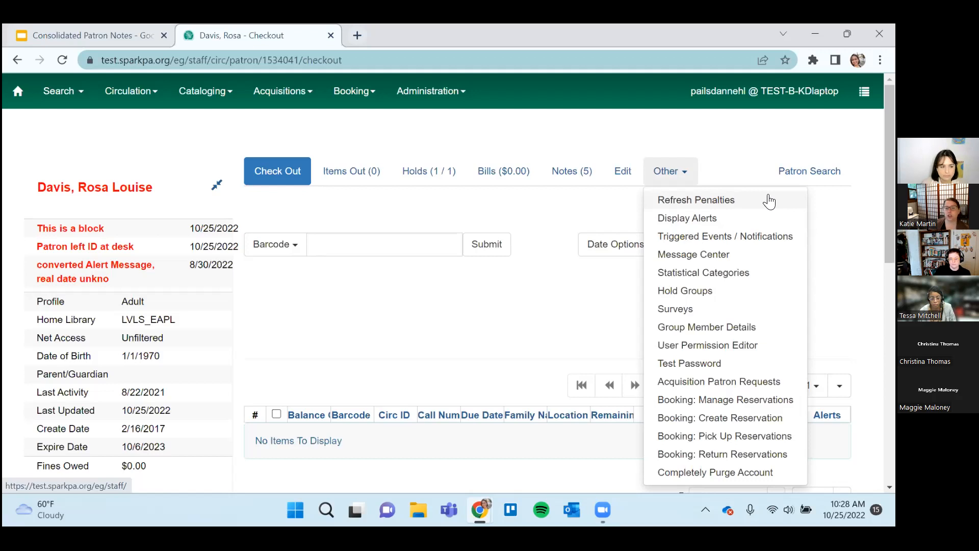
click(526, 306)
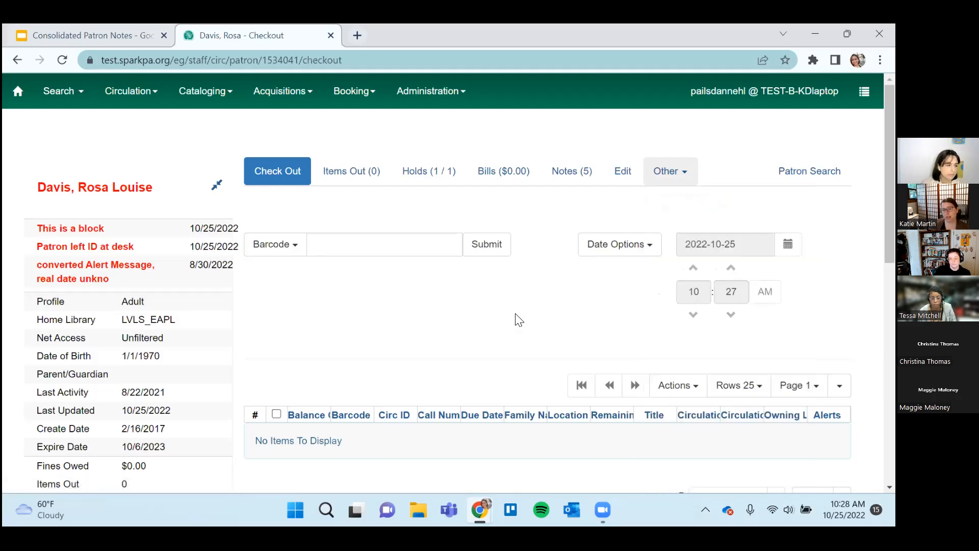
Open the patron's notes and examine the current notes list and the archived notes below it.
click(572, 172)
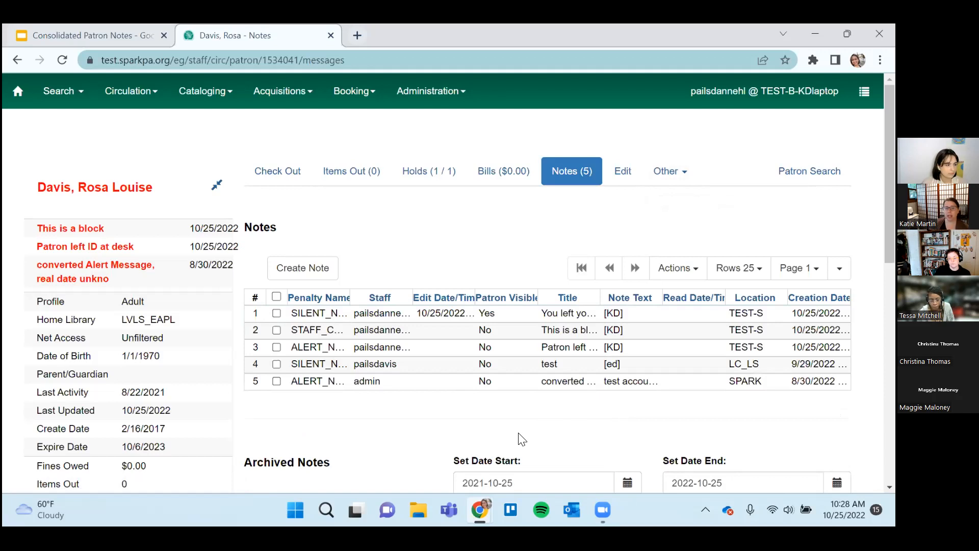
scroll(521, 438, down, 1)
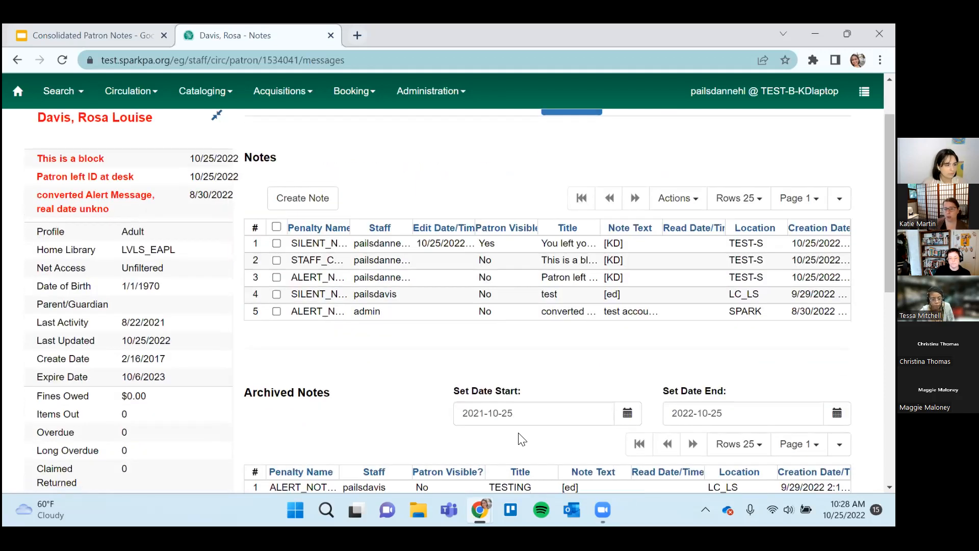
scroll(522, 439, down, 1)
scroll(521, 439, up, 2)
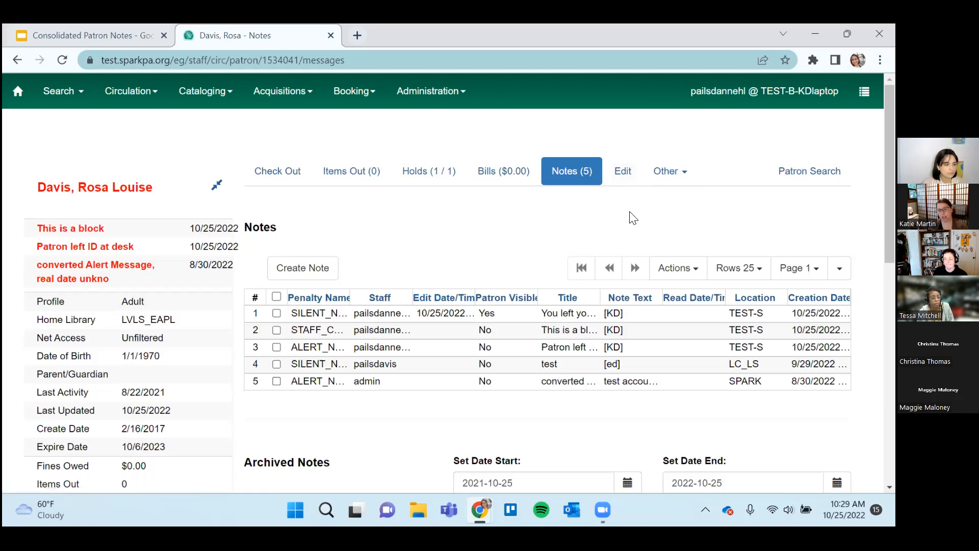
scroll(631, 216, down, 3)
scroll(631, 217, up, 1)
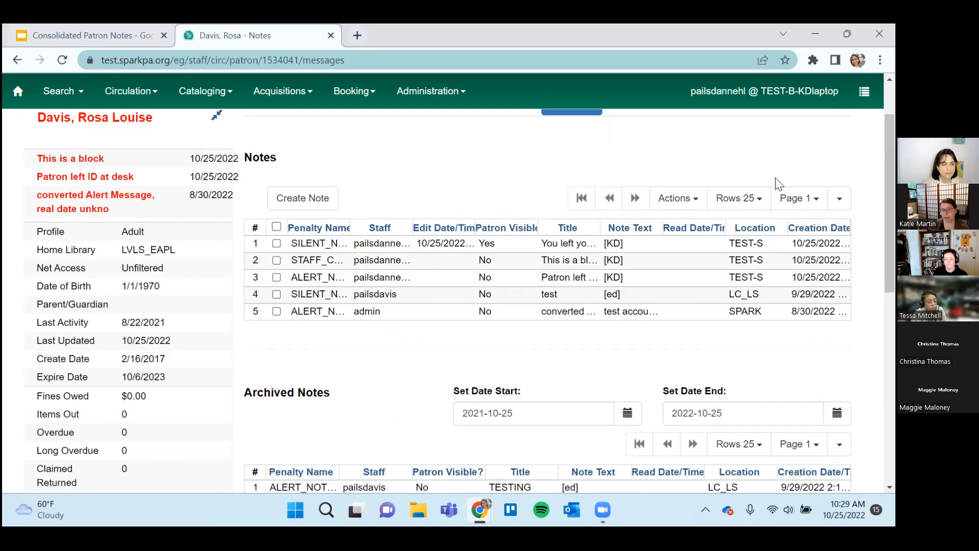
scroll(779, 183, up, 1)
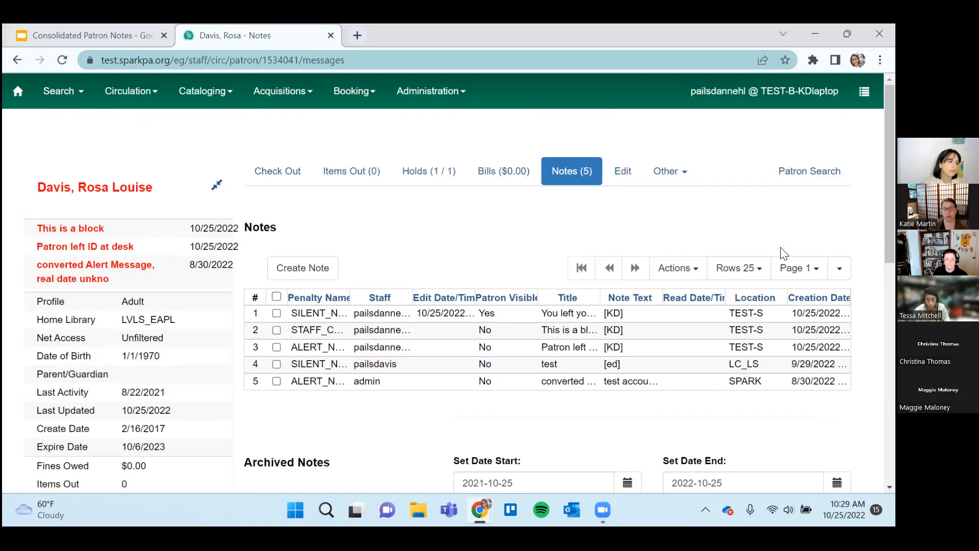
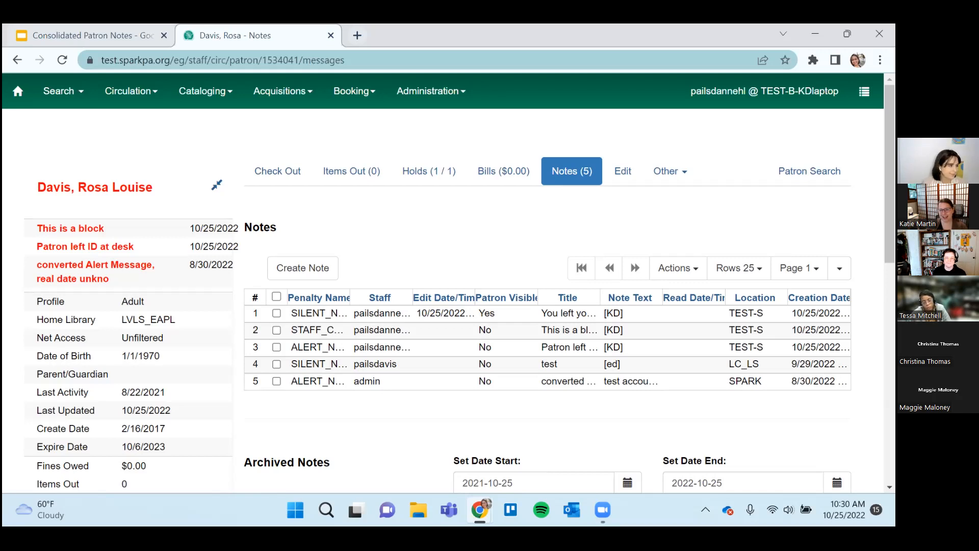
Collapse the patron summary to look over the current and archived notes at full width, and expand it again.
click(216, 186)
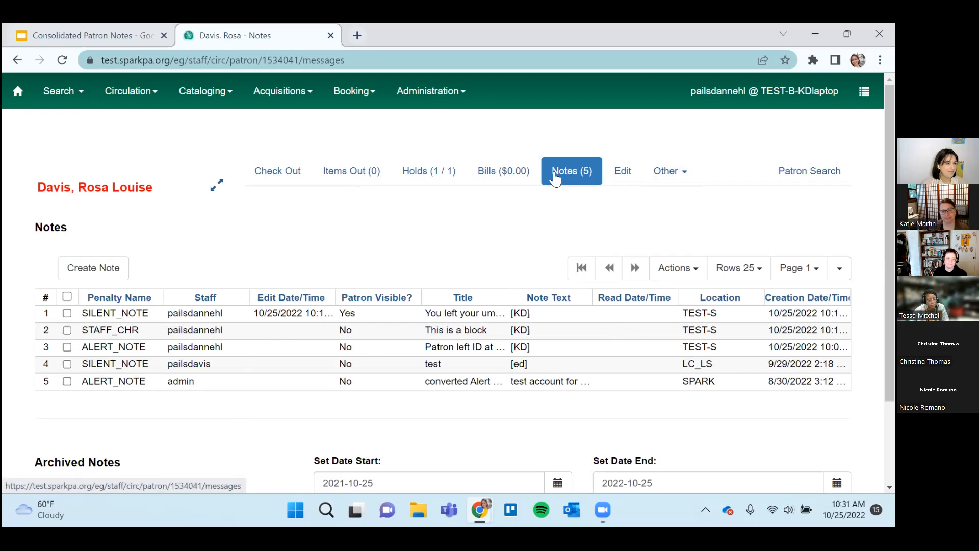
scroll(513, 252, down, 2)
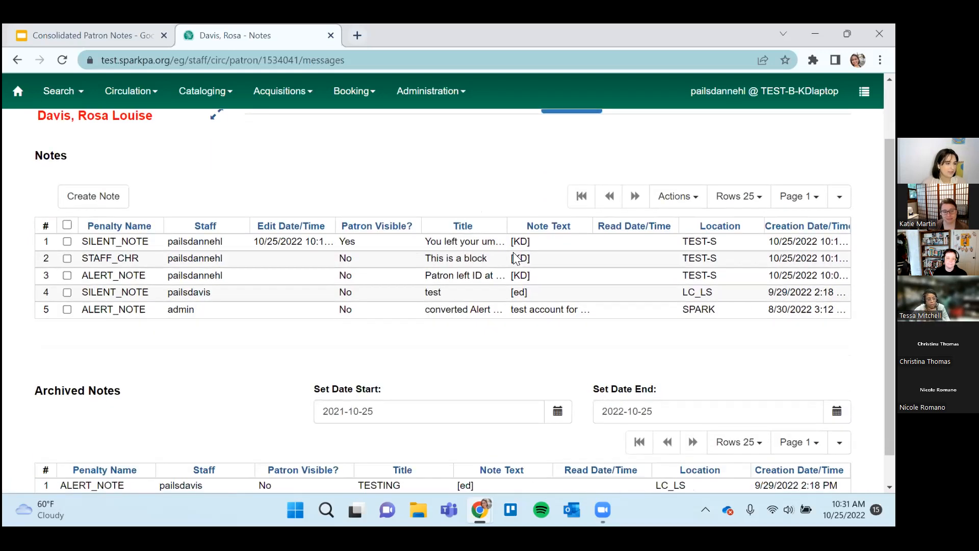
scroll(515, 258, up, 2)
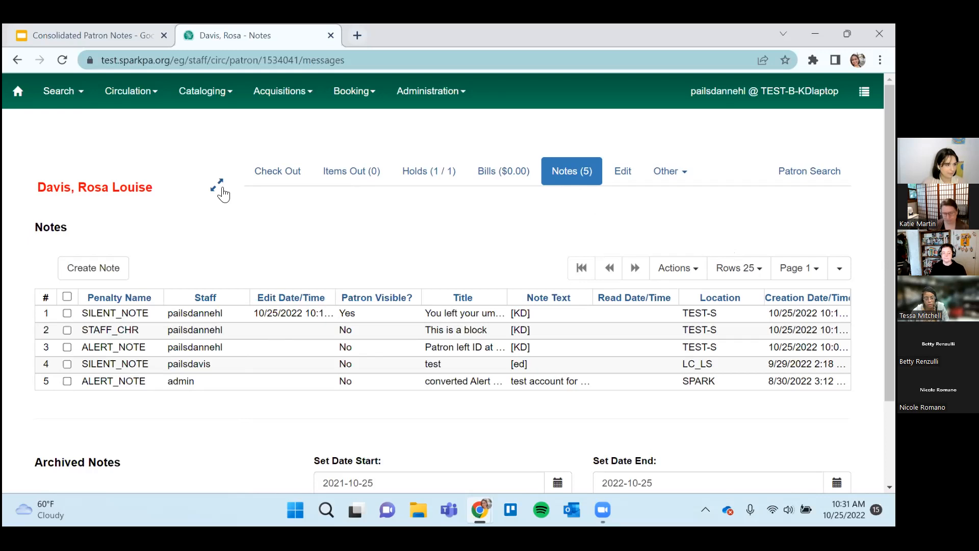
click(219, 192)
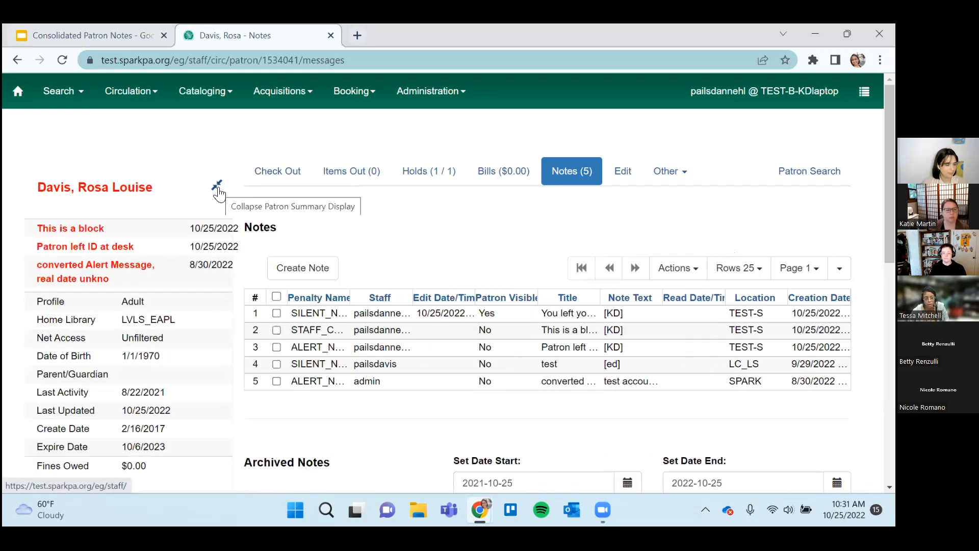
Open the patron's edit form and examine its fields, from the account details through the Active and Barred settings to the user settings.
click(623, 171)
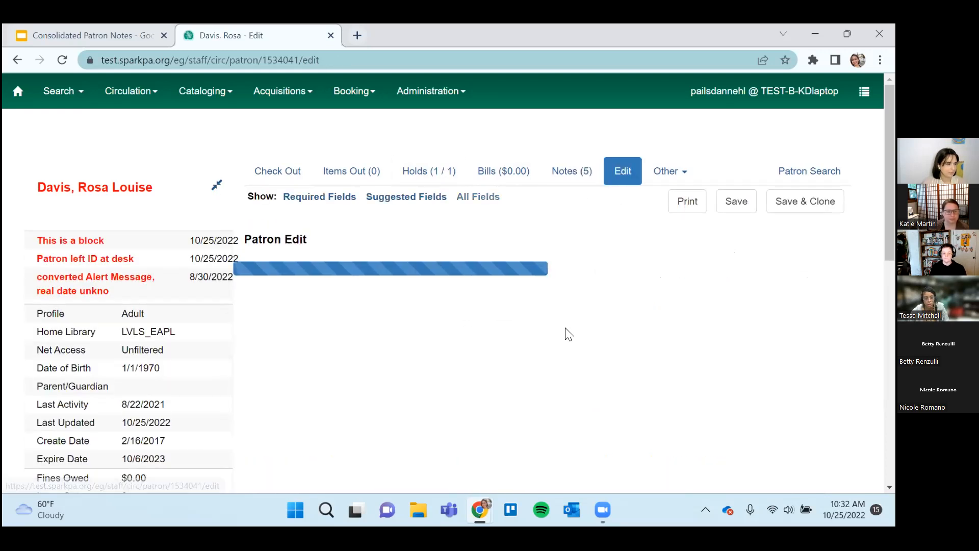
scroll(753, 303, down, 8)
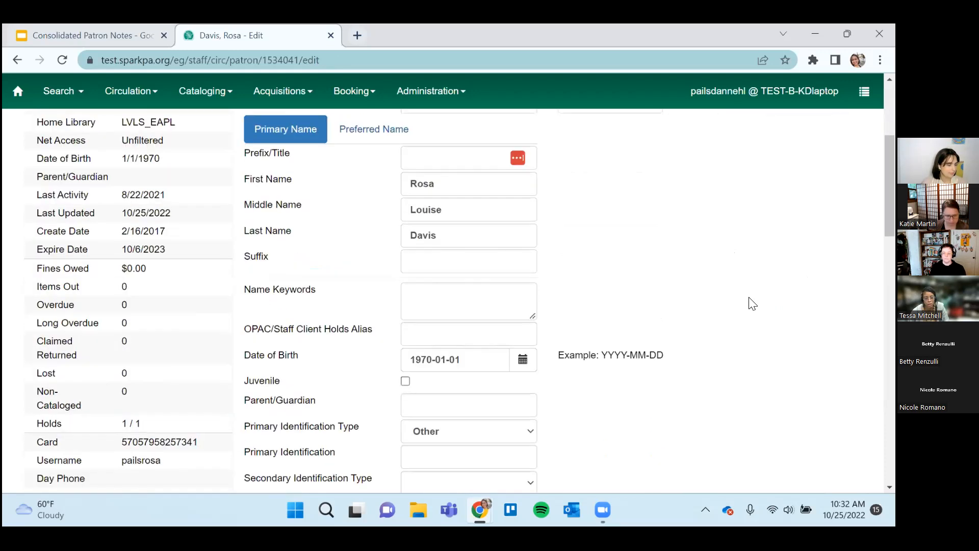
scroll(752, 304, down, 5)
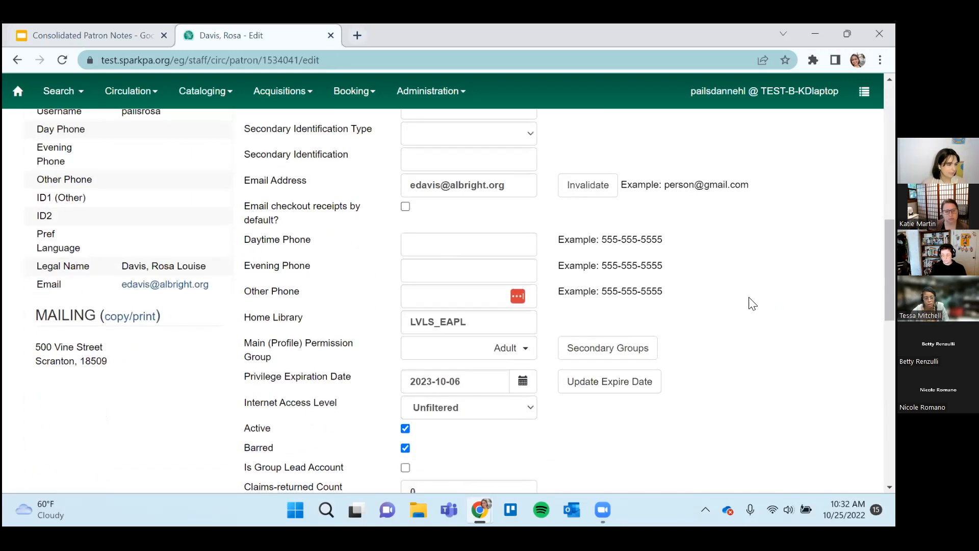
scroll(752, 304, down, 8)
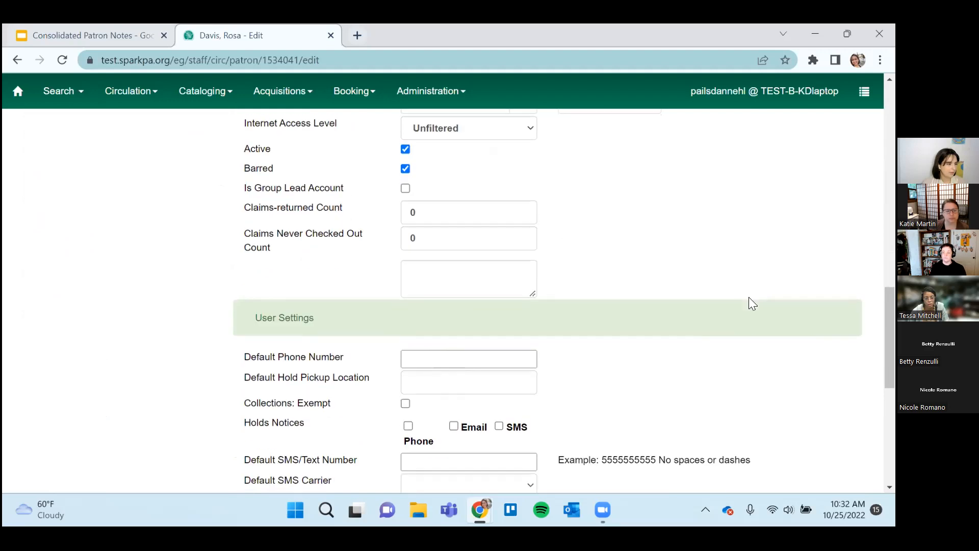
scroll(752, 303, up, 15)
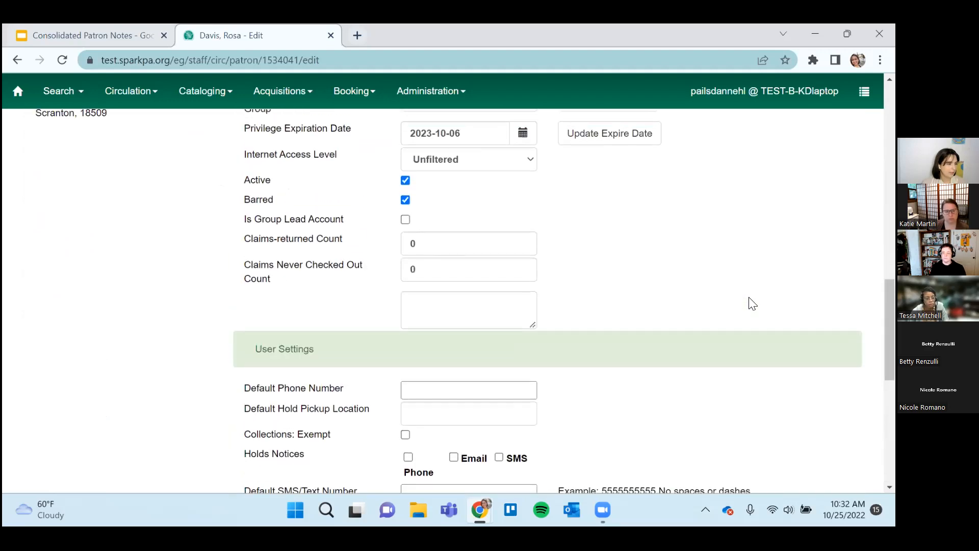
scroll(753, 303, up, 6)
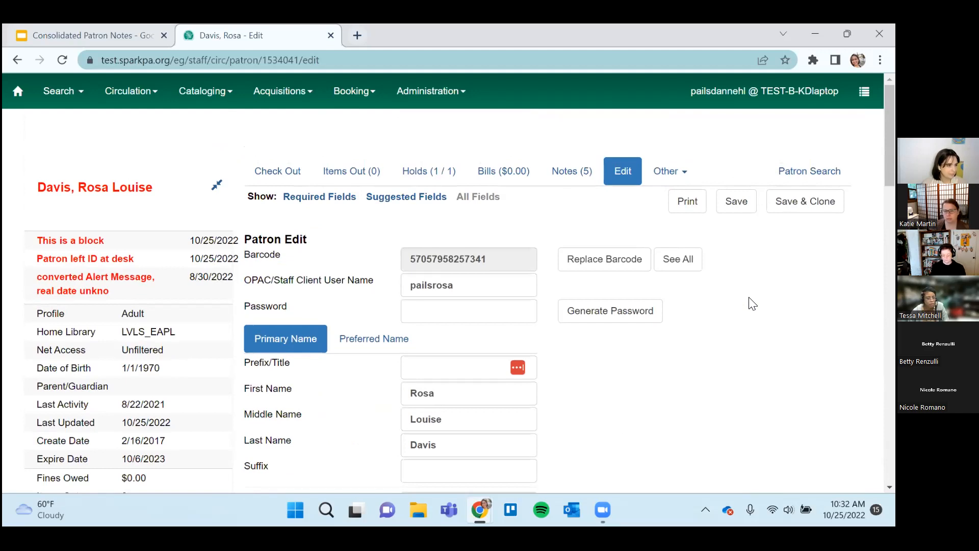
scroll(752, 304, down, 1)
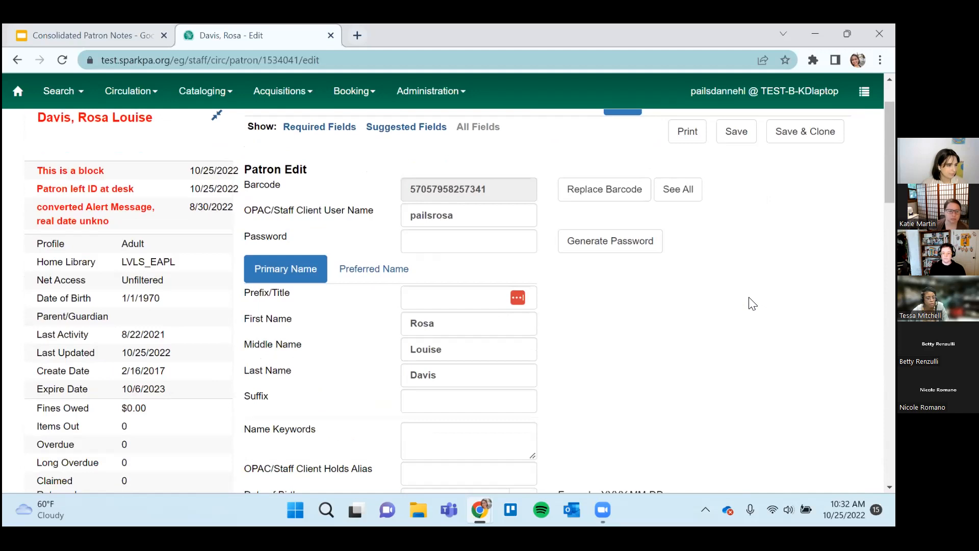
scroll(753, 303, down, 1)
scroll(752, 304, up, 2)
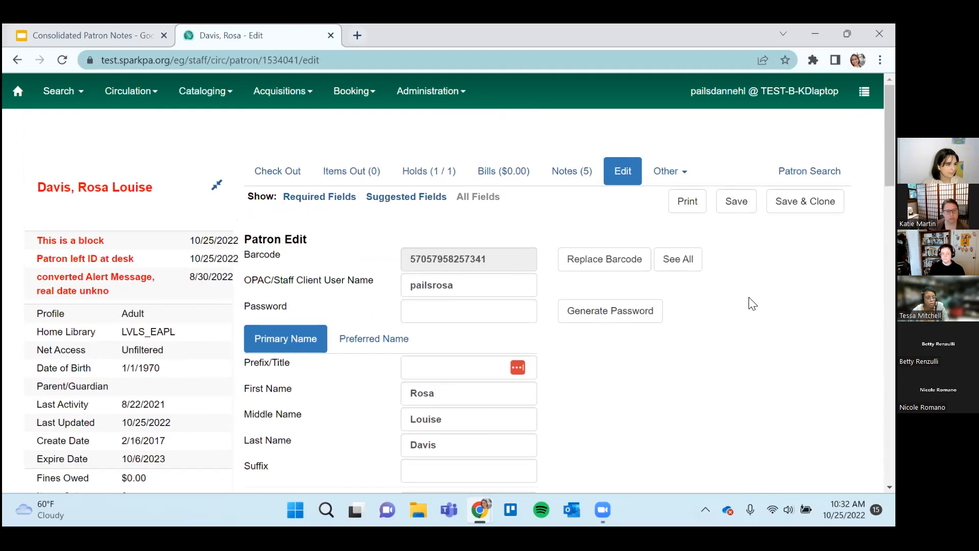
scroll(752, 304, down, 3)
scroll(753, 304, up, 3)
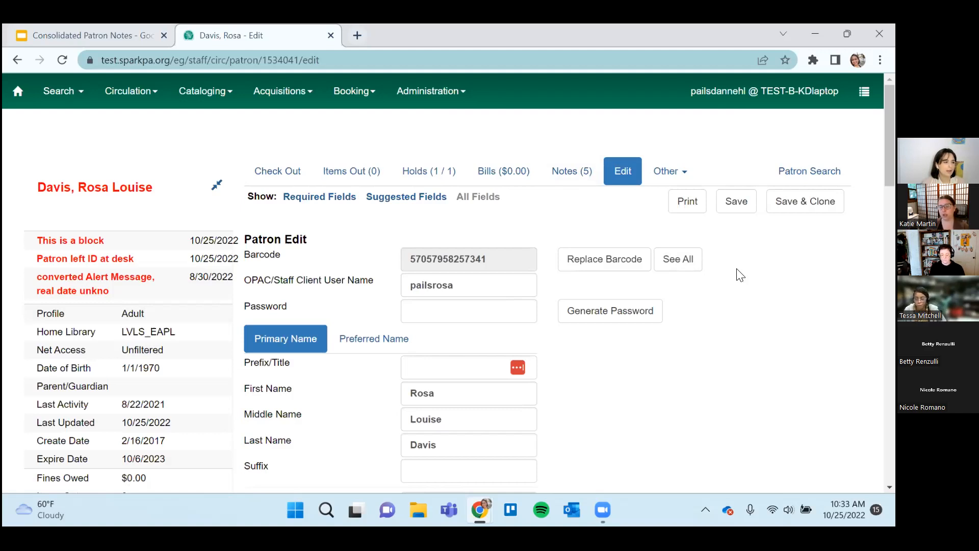
Return to the patron's notes, view the creation form for an alert note, and cancel it.
click(579, 175)
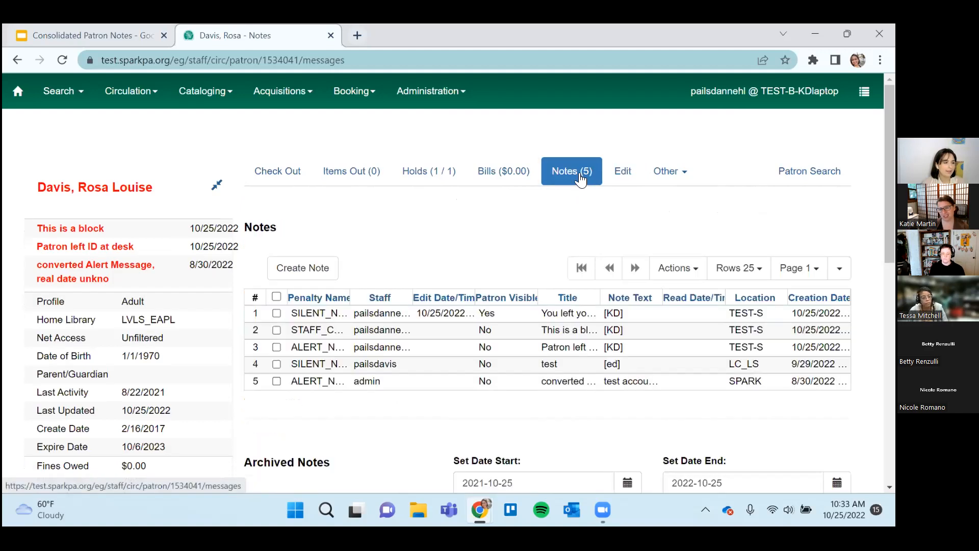
click(741, 209)
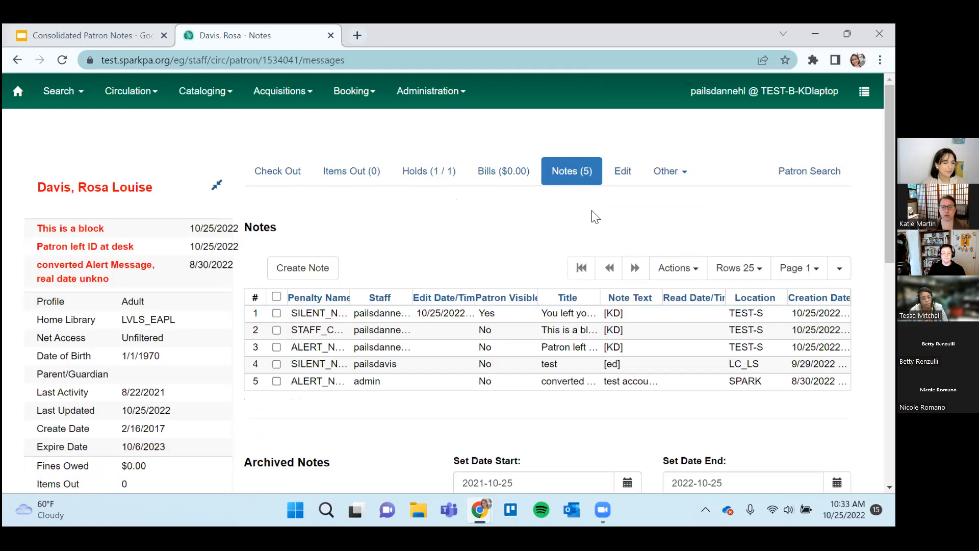
click(335, 266)
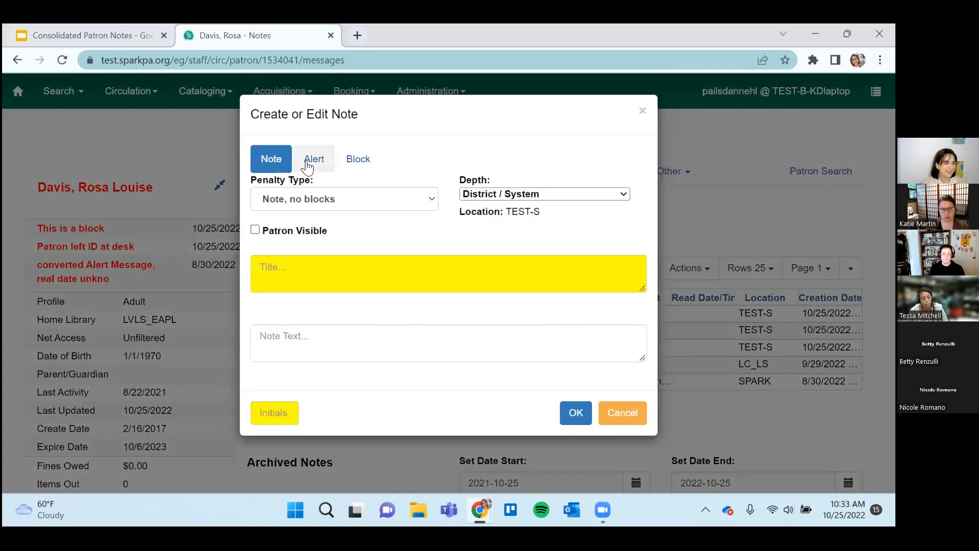
click(309, 160)
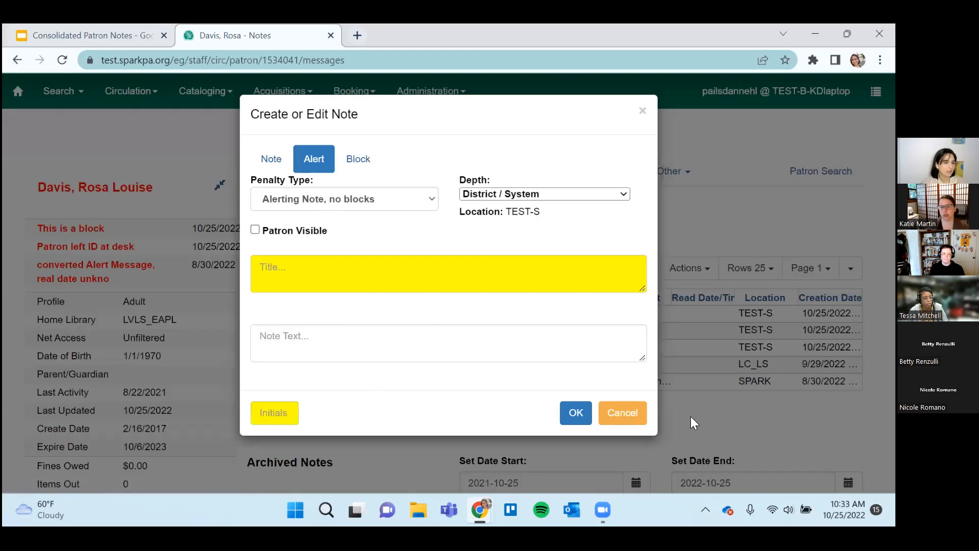
click(638, 413)
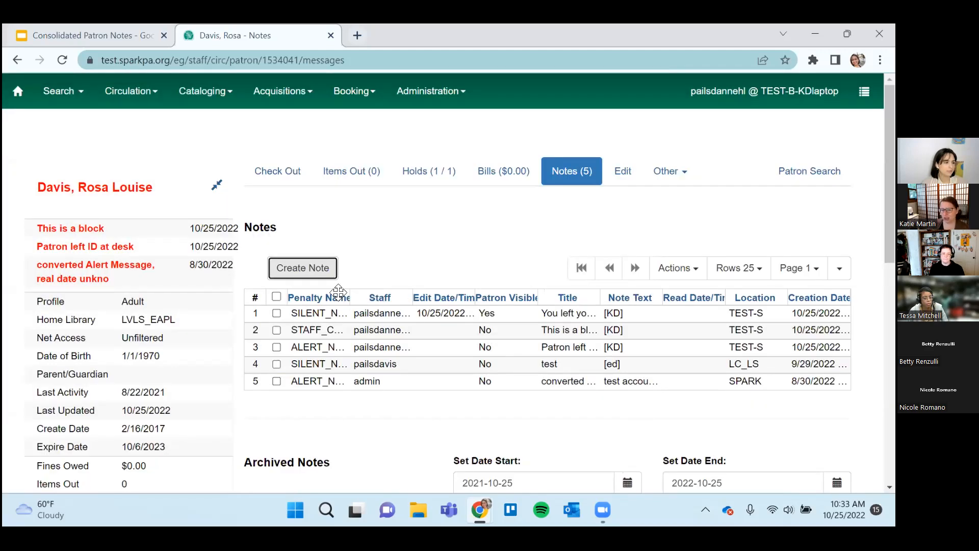
Sort the patron's notes by penalty name and look over the current and archived notes with the patron summary collapsed.
click(338, 300)
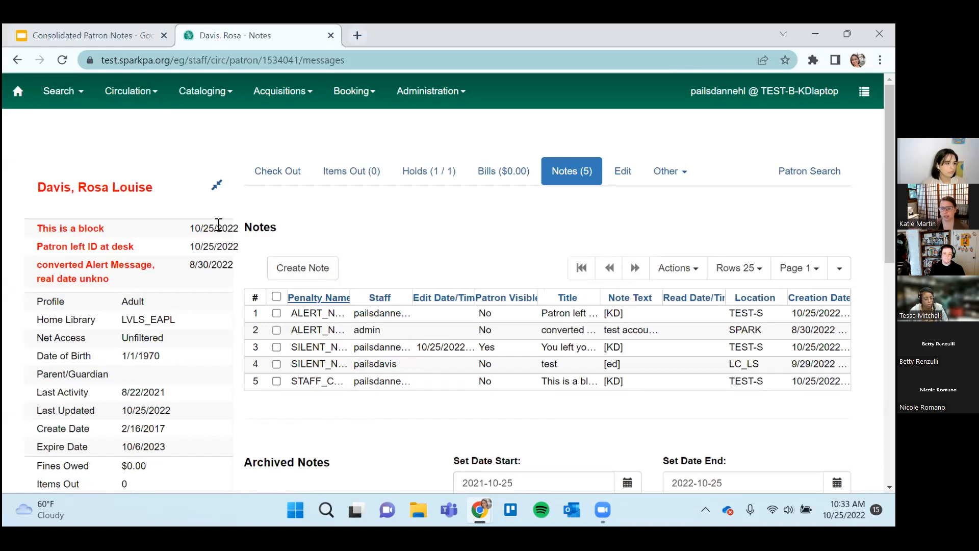
click(217, 185)
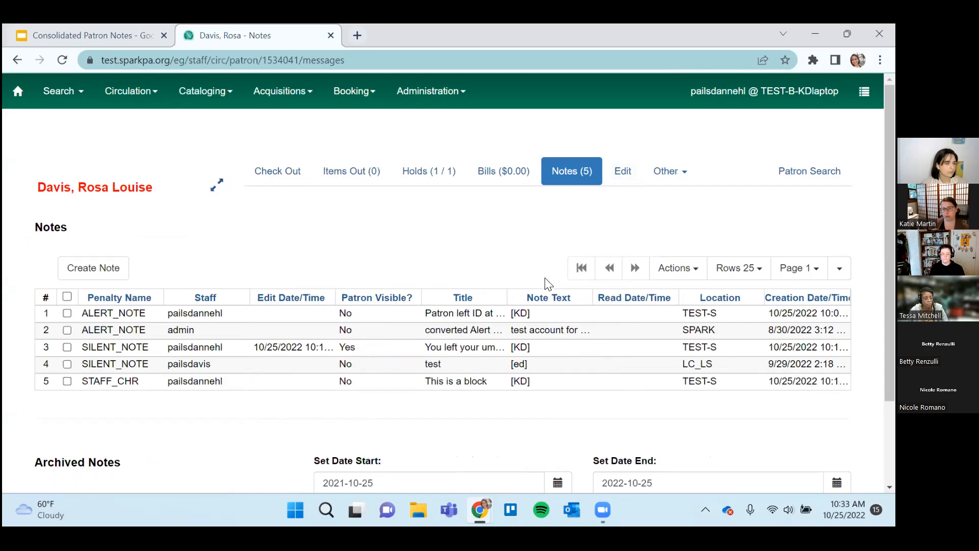
scroll(548, 284, down, 2)
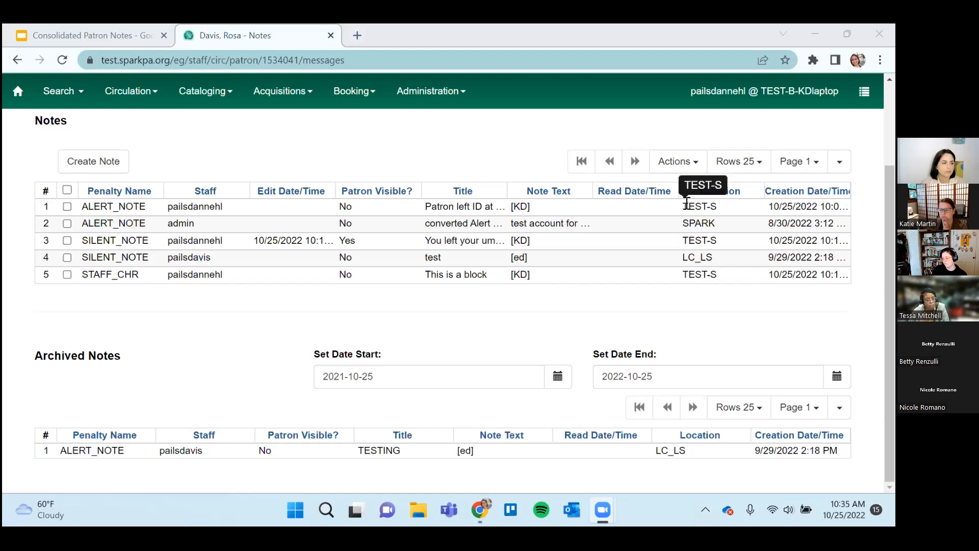
scroll(536, 244, up, 3)
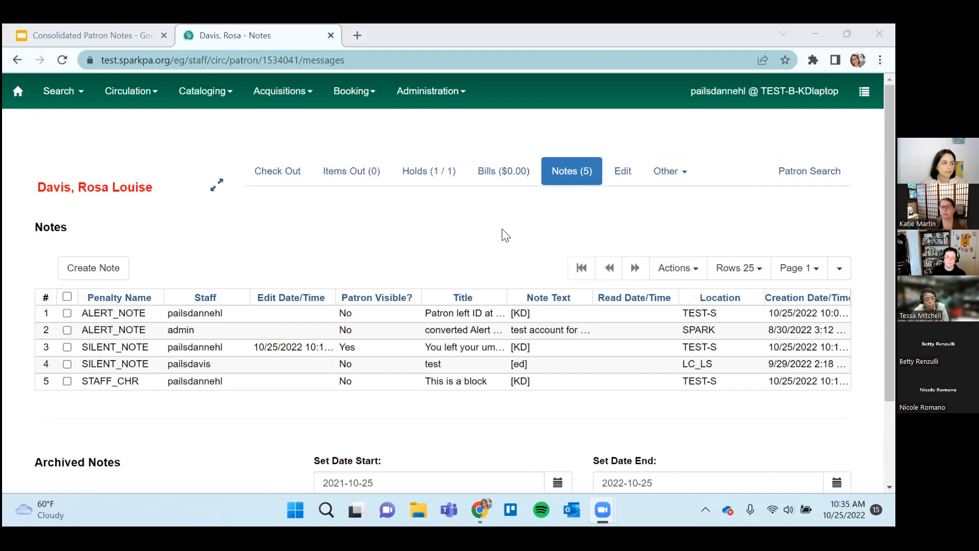
click(220, 190)
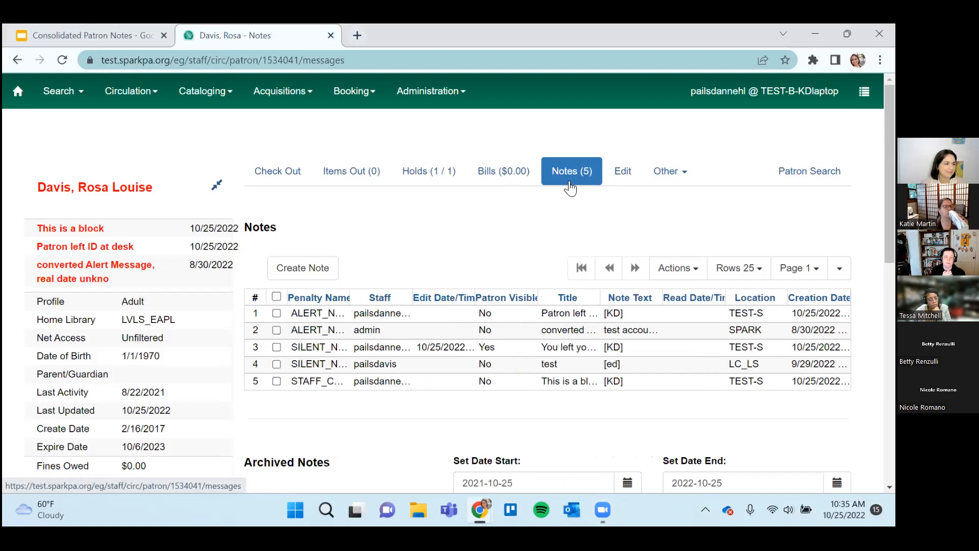
Create an alert of type "Alerting Note, no blocks" titled "Bill" with the note text "$5" and the staff initials.
click(332, 269)
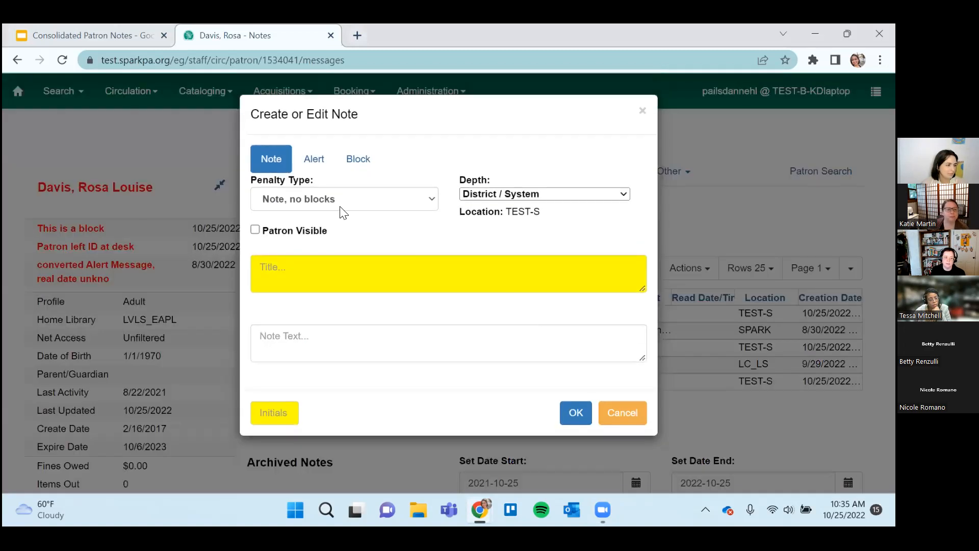
click(314, 162)
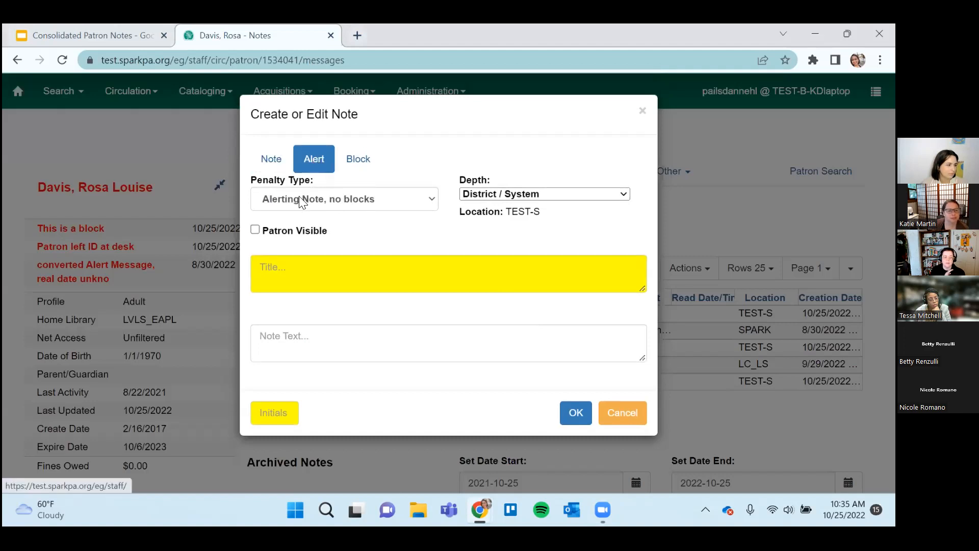
click(286, 272)
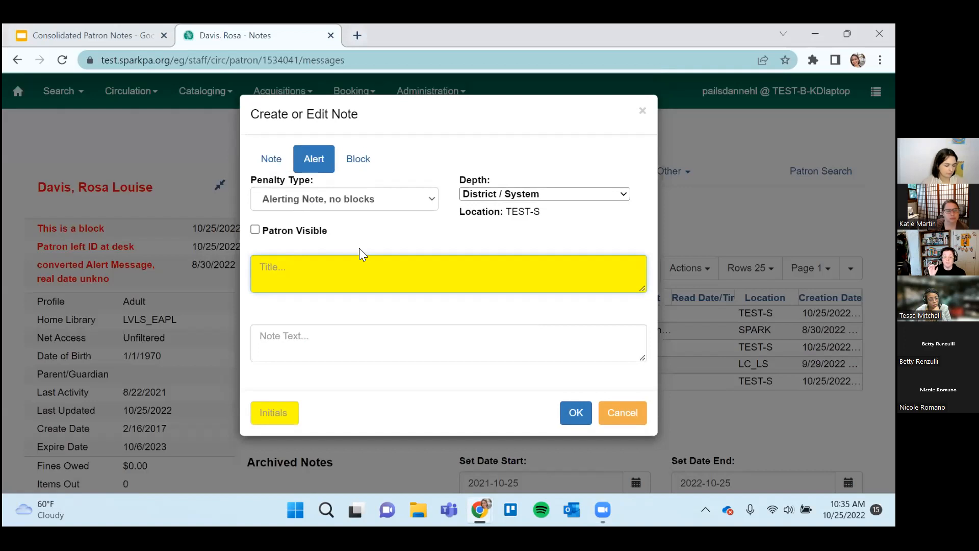
text(Bill)
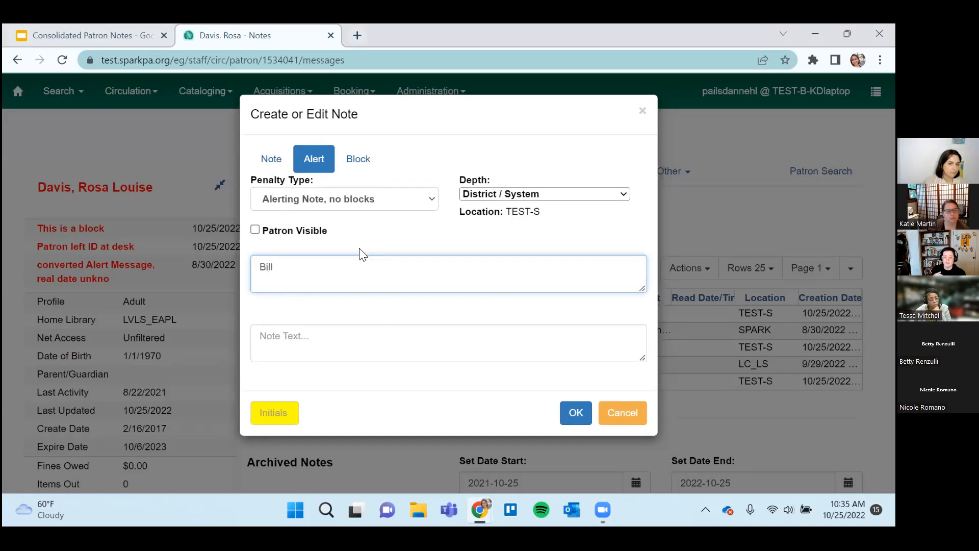
click(360, 351)
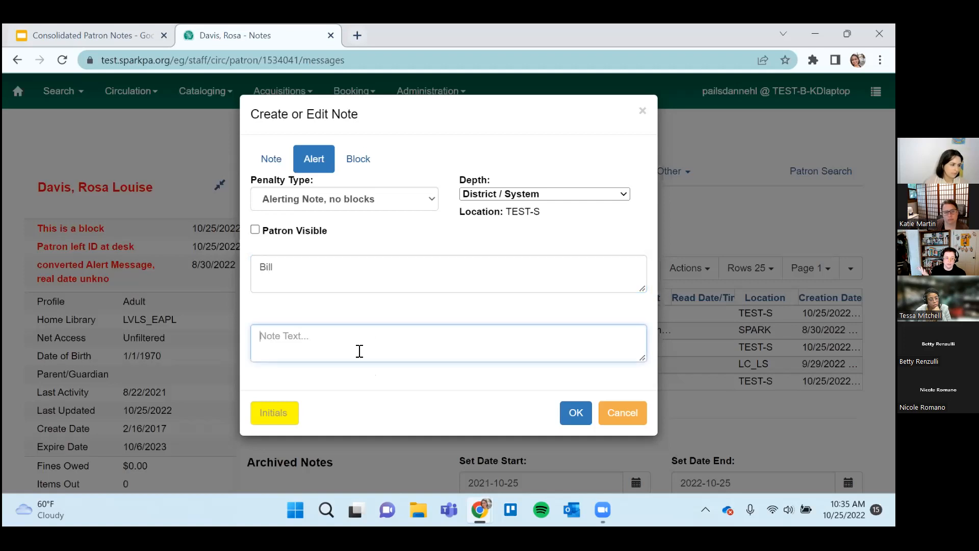
text(#)
key(BackSpace)
text($5)
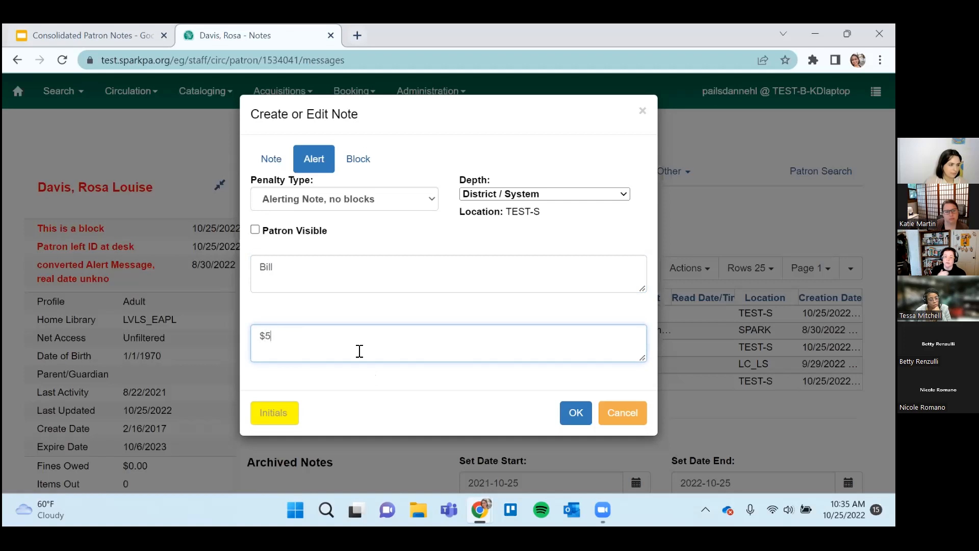
click(273, 412)
text(KD)
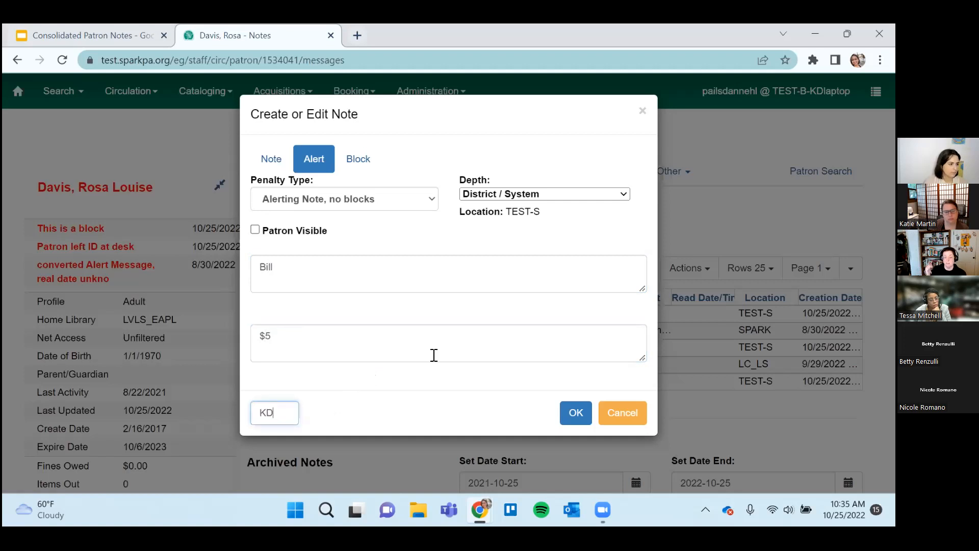
click(575, 412)
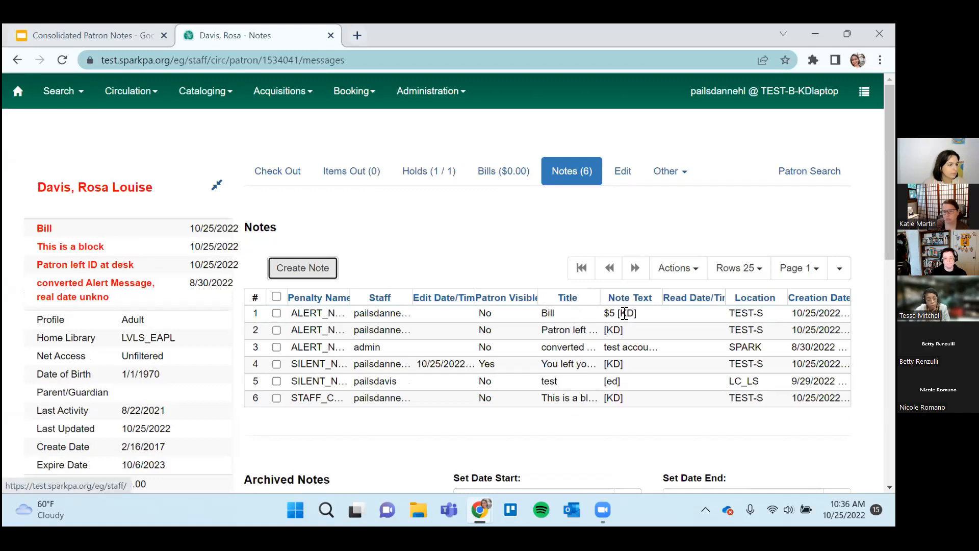
Collapse the patron summary and show the notes grid's column width controls, trying out widening and shrinking the Note Text column.
click(217, 184)
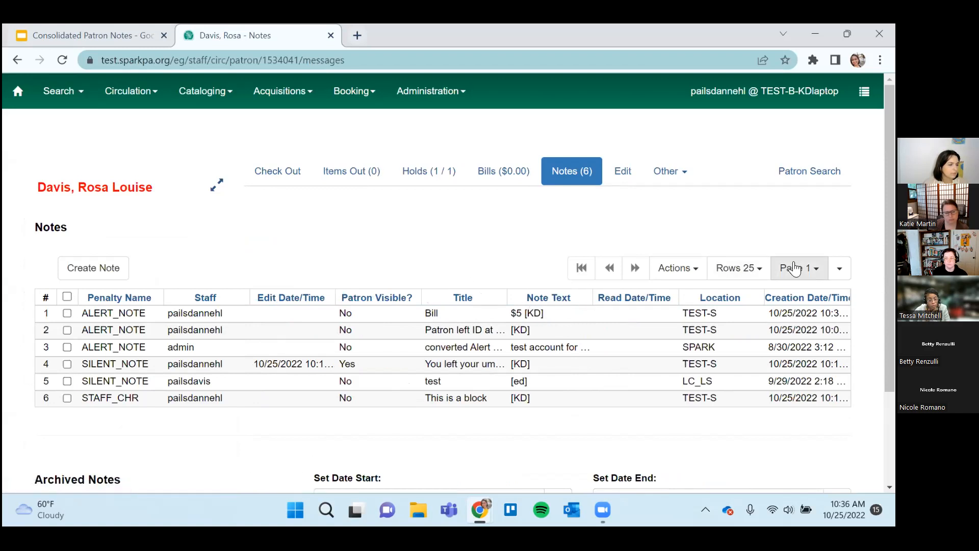
click(839, 267)
click(778, 313)
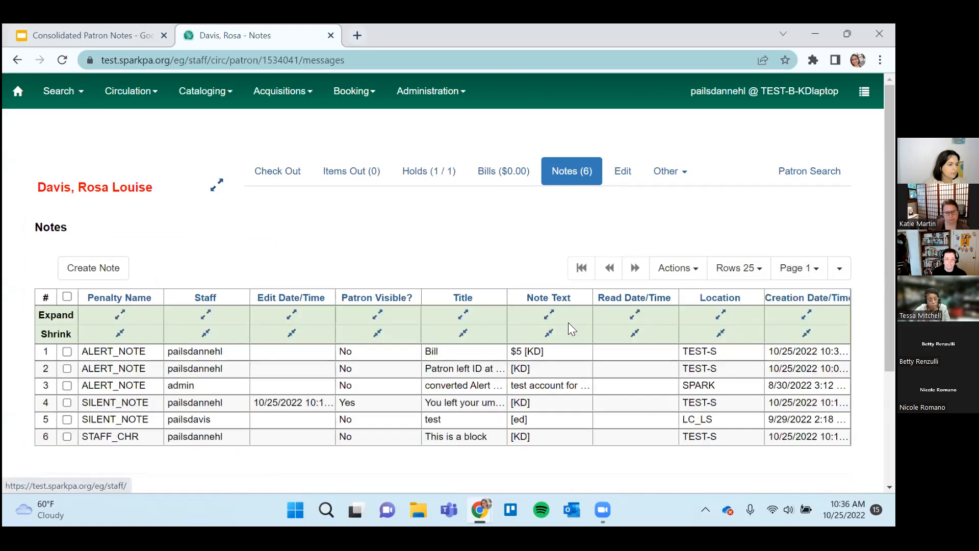
click(549, 313)
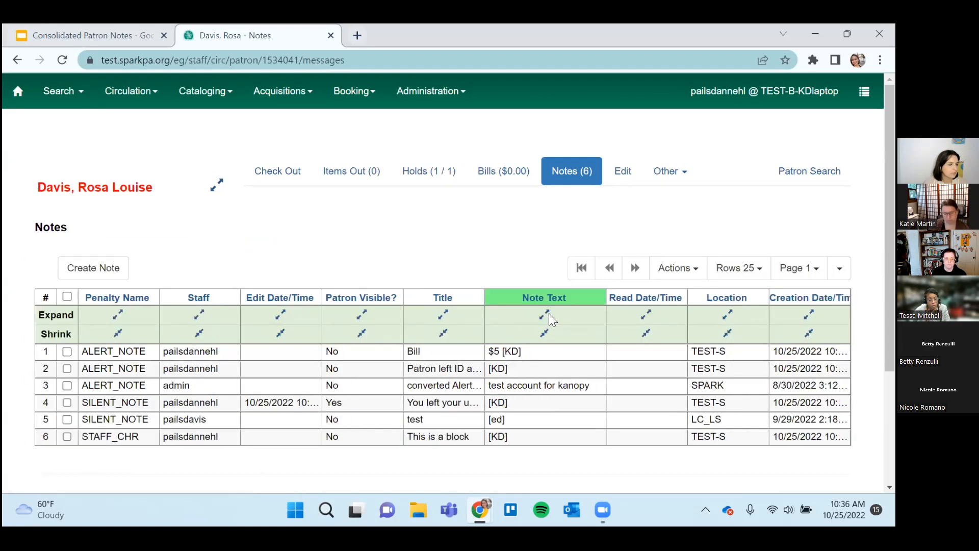
click(544, 334)
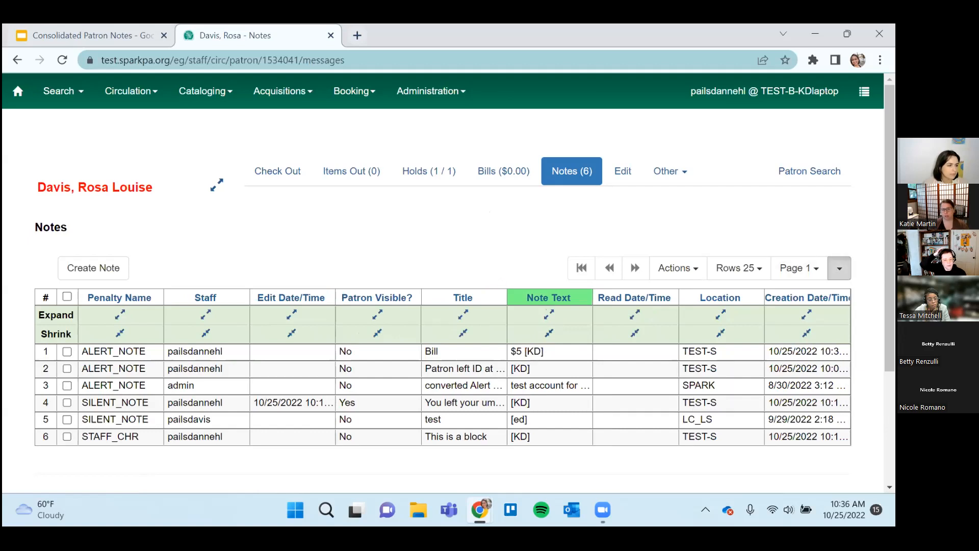
Close the column width controls and sort the patron's notes by creation date/time, oldest first.
click(839, 268)
click(767, 312)
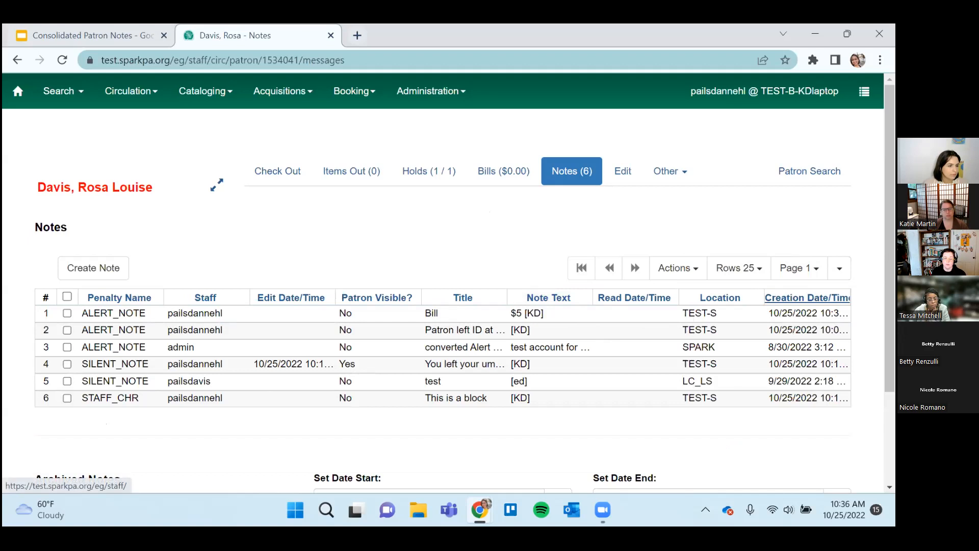
click(807, 298)
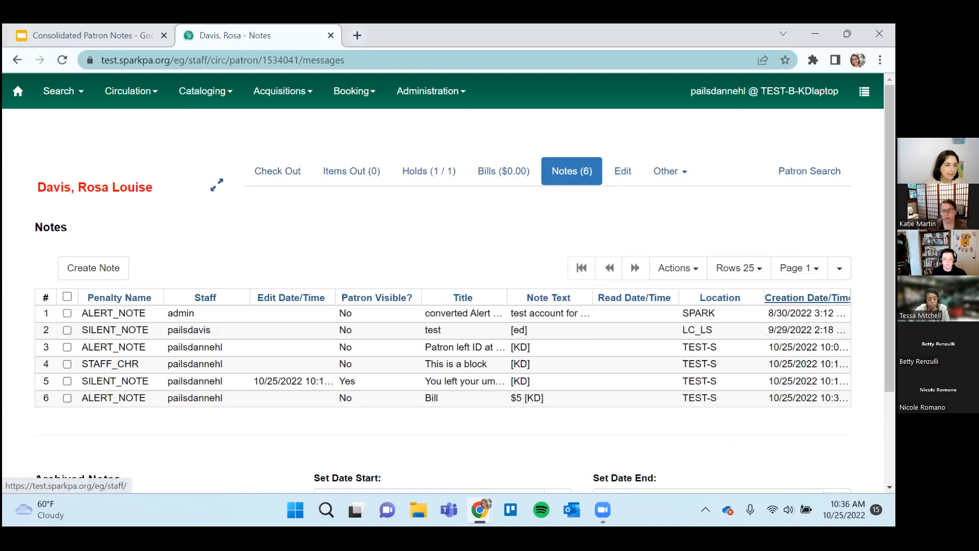
click(797, 298)
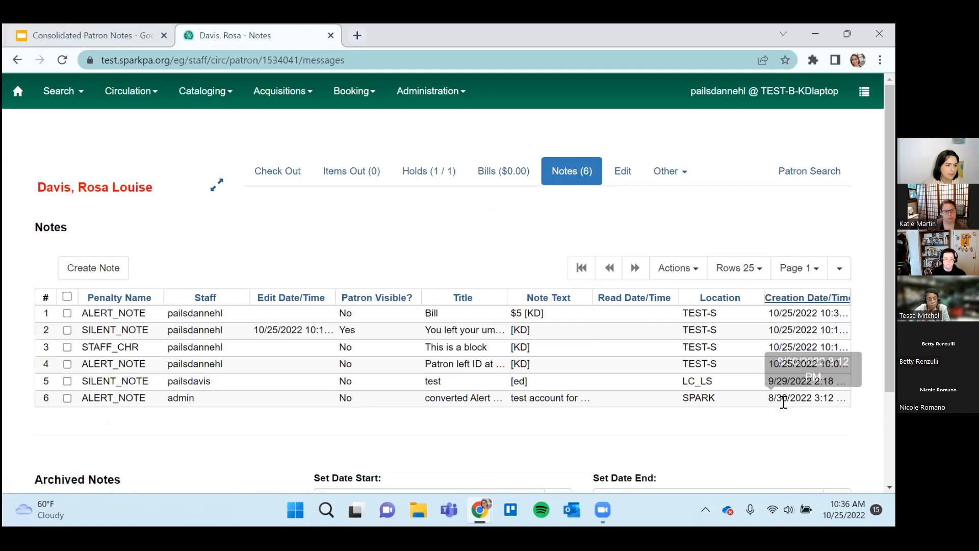
click(785, 299)
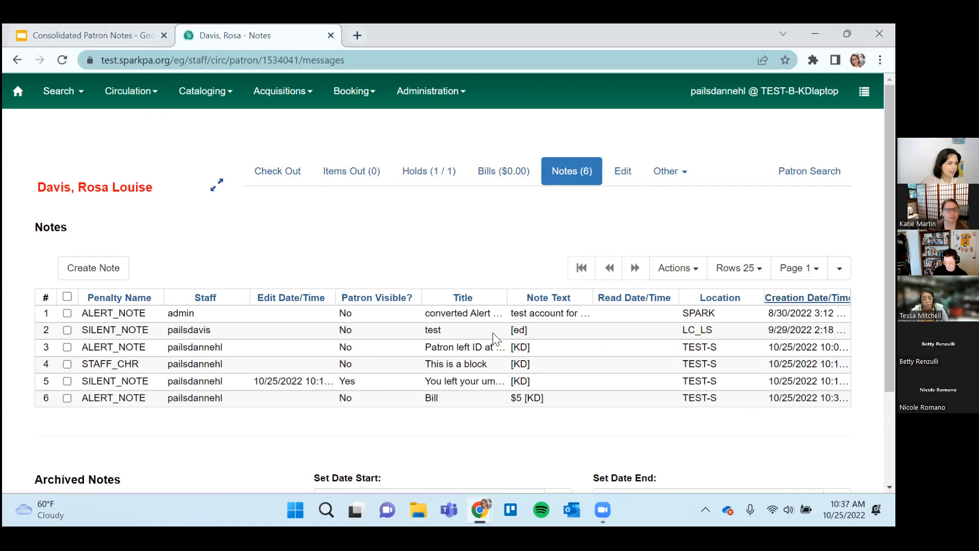
click(680, 178)
click(721, 163)
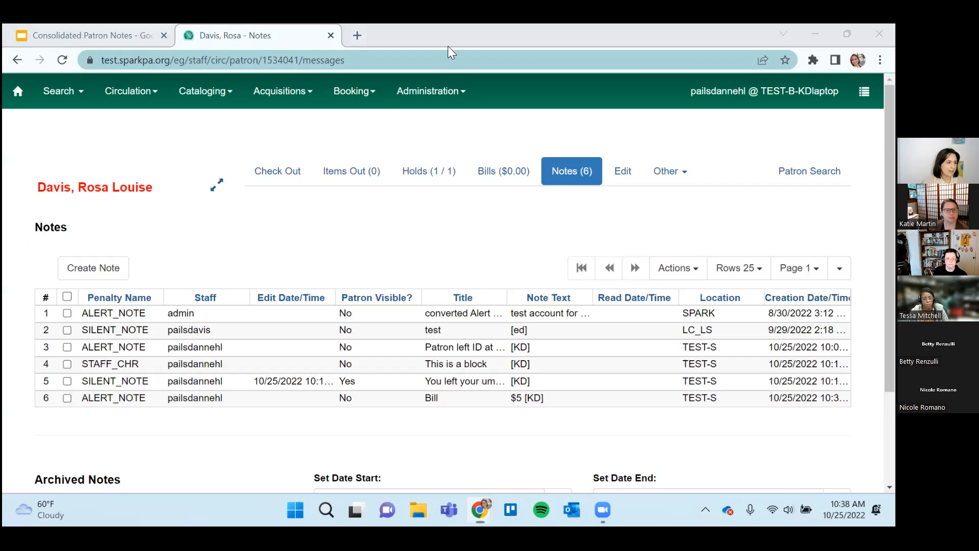
click(357, 35)
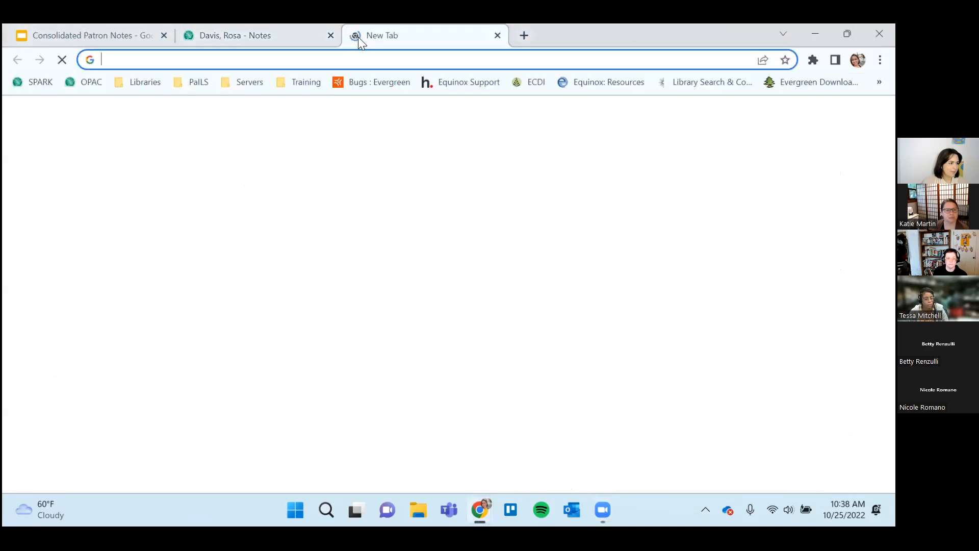
click(497, 34)
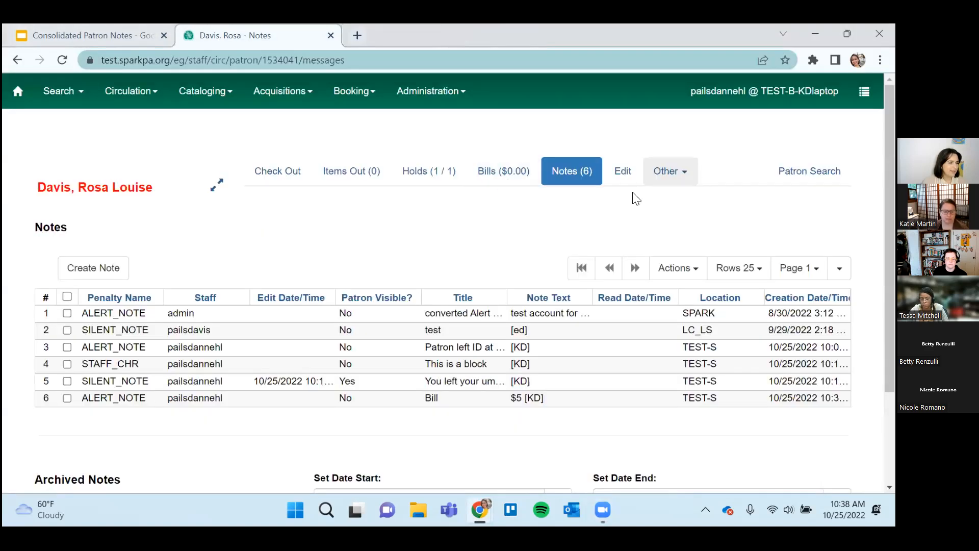
click(669, 171)
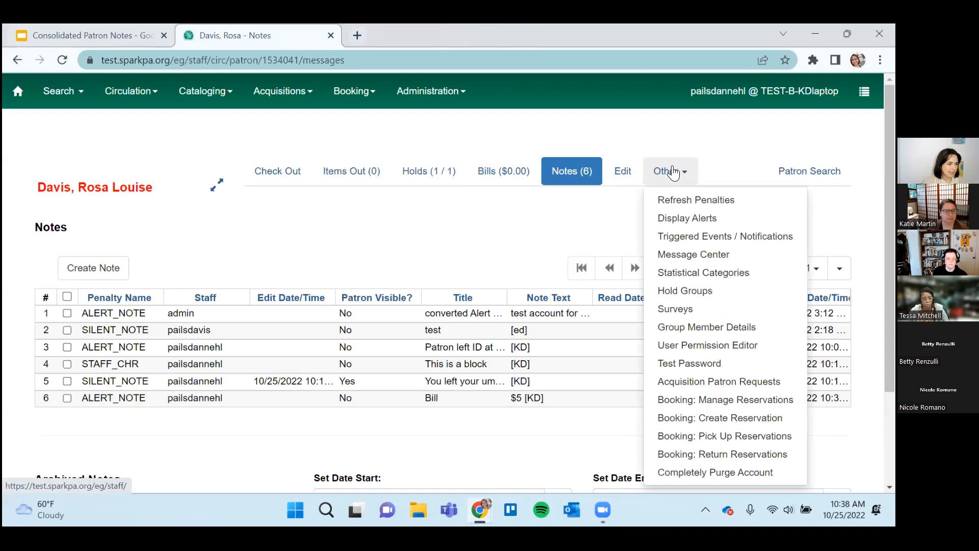
click(214, 211)
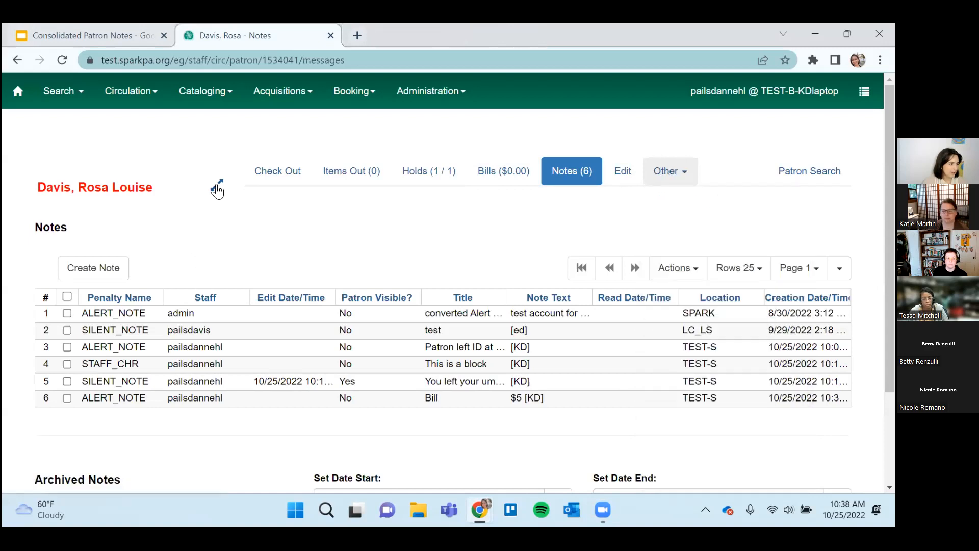
Expand the patron summary and open the Test Server OPAC's account login page in a new browser tab.
click(217, 185)
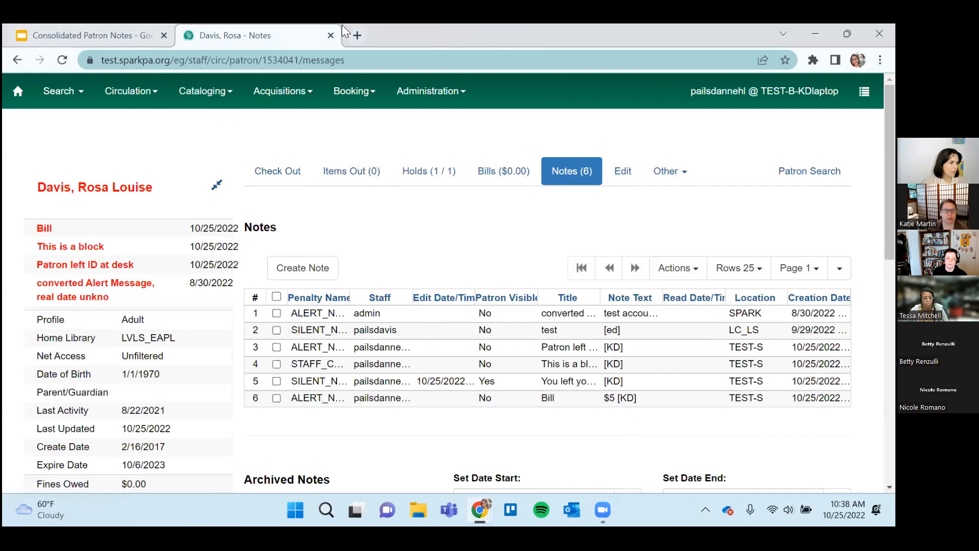
click(352, 40)
text(test.sparkpa.org/eg/staff/)
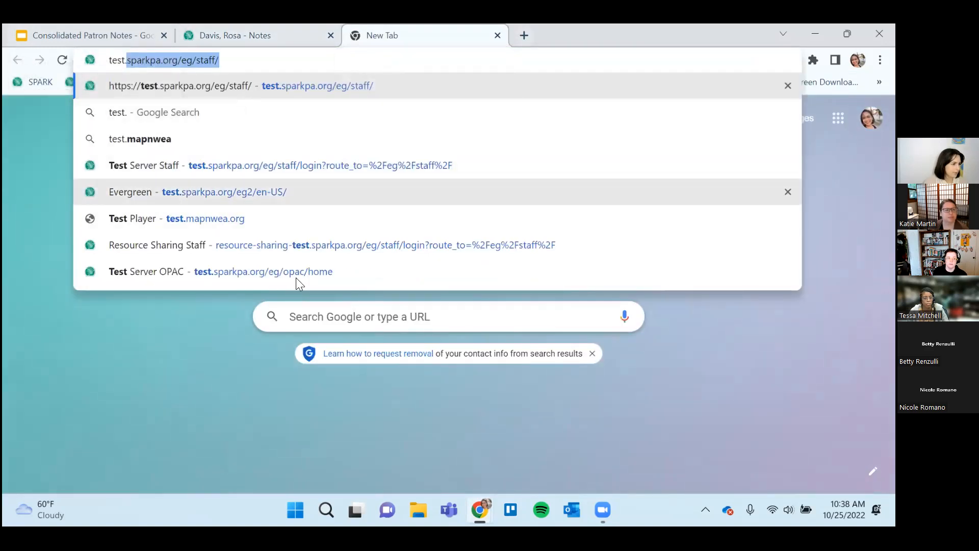
click(298, 274)
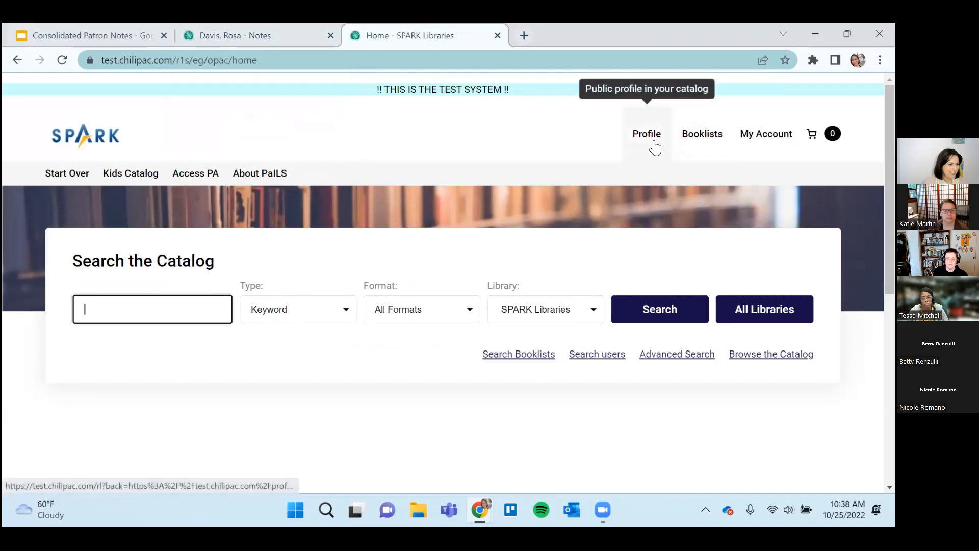
click(770, 134)
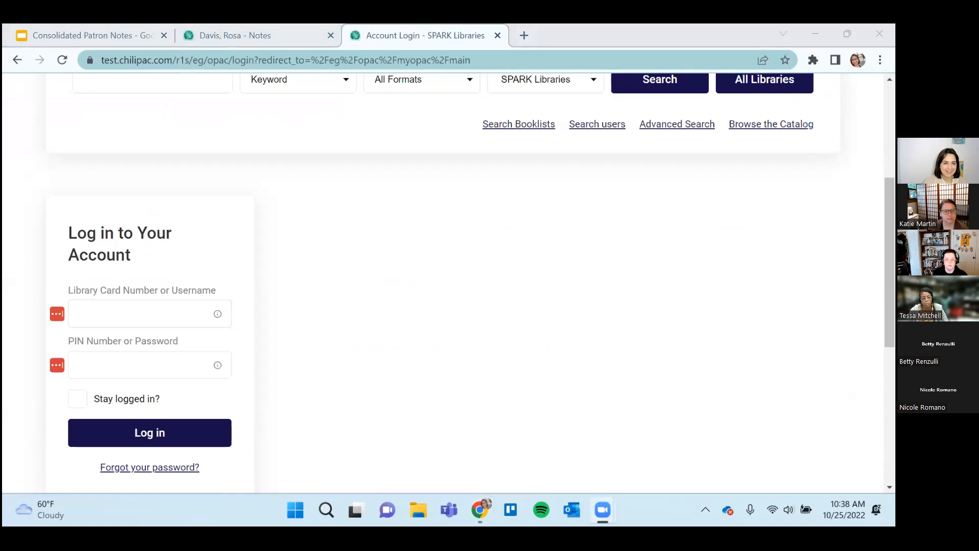
Try to log in to the public catalog with the patron's username and password.
click(79, 304)
text(pailsrosa)
key(Tab)
text(1••)
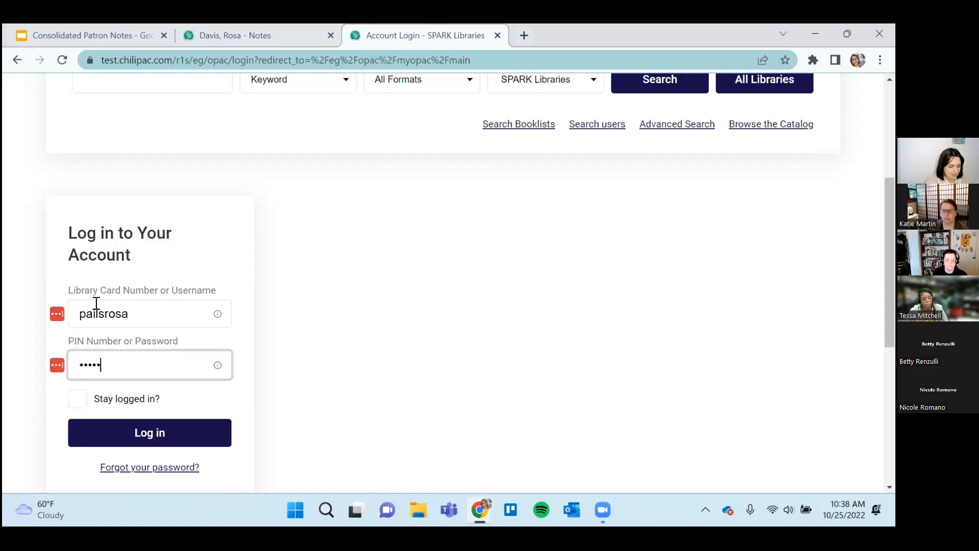
text(••••)
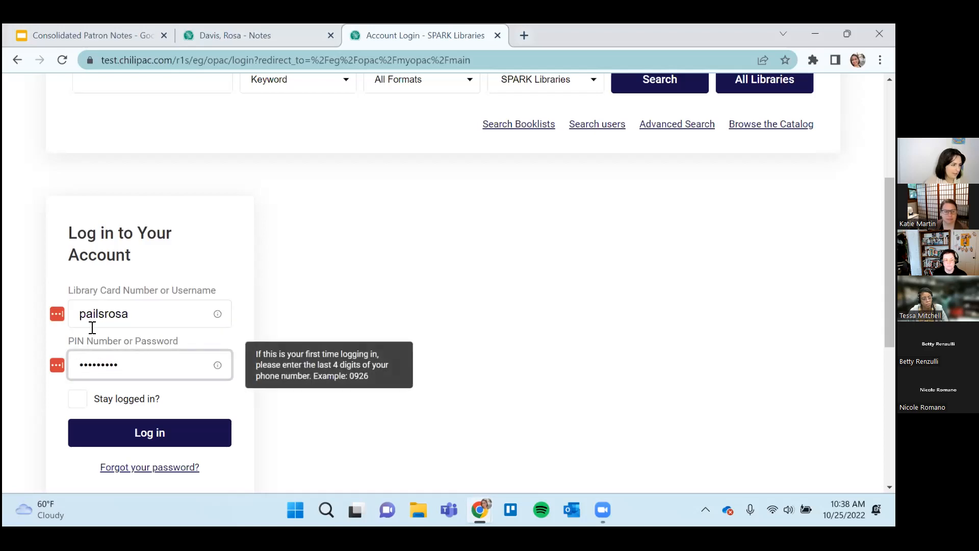
click(149, 434)
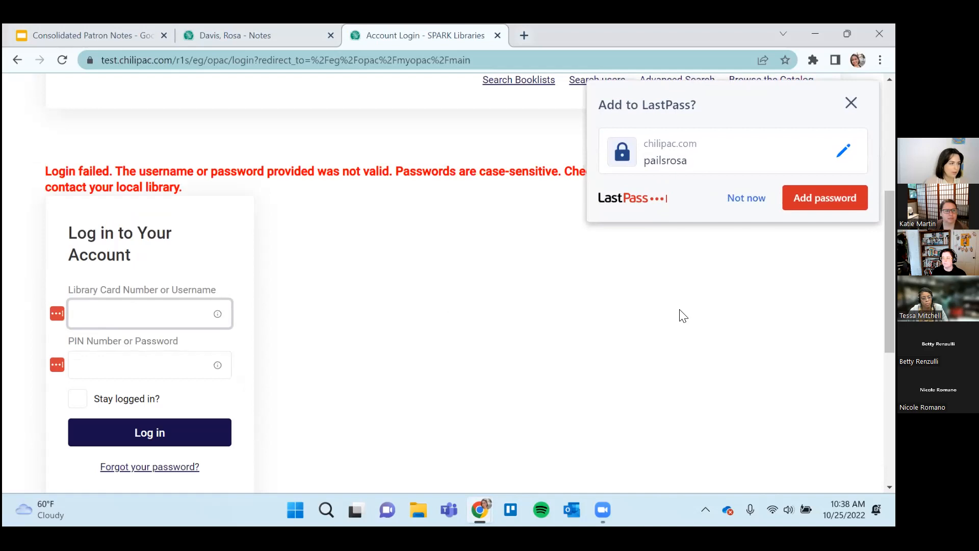
Retry the catalog login with the patron's username and password, and decline saving the credentials in LastPass.
text(pailsrosa)
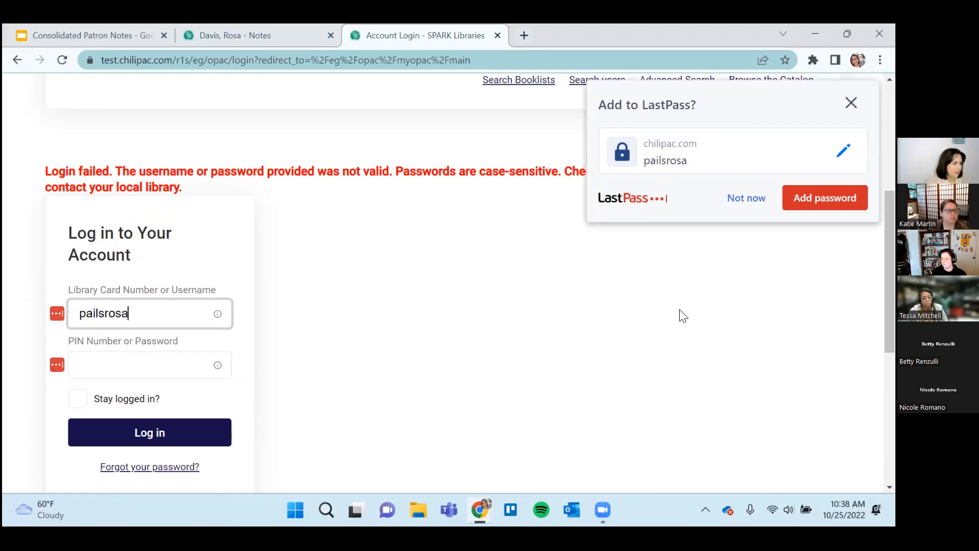
key(Tab)
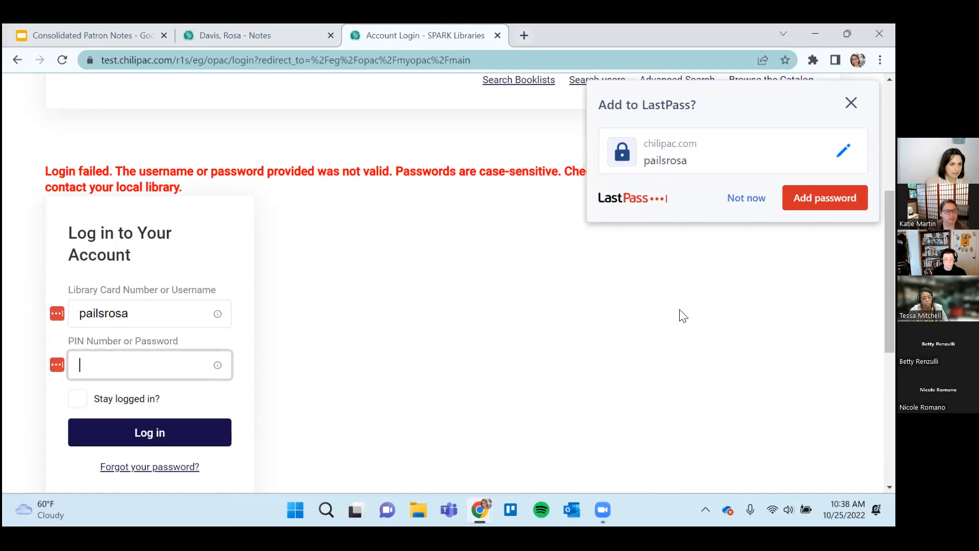
text(••••••)
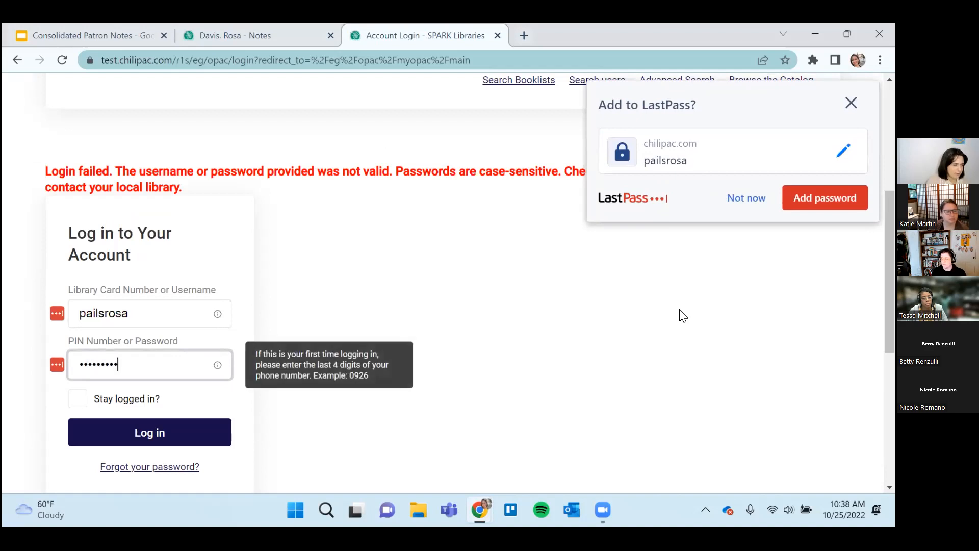
click(185, 435)
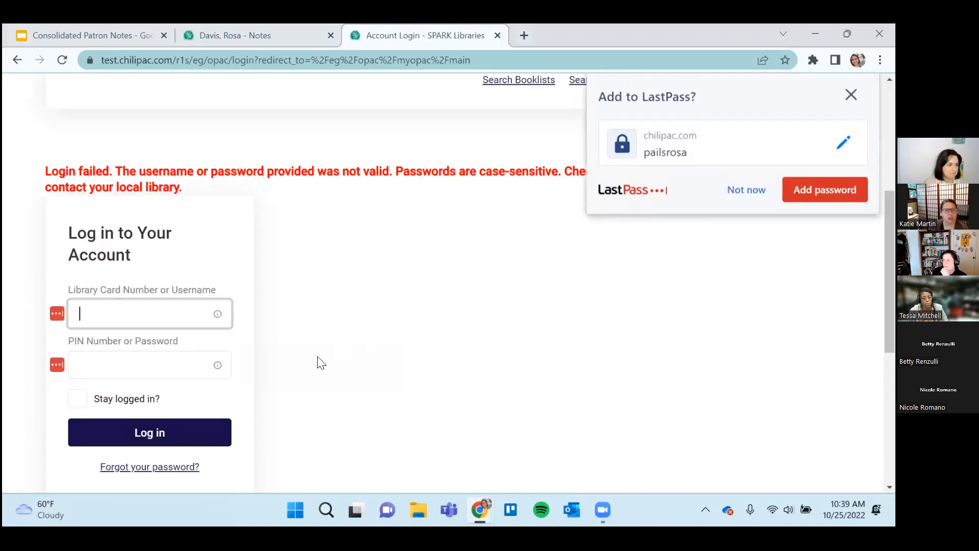
click(764, 196)
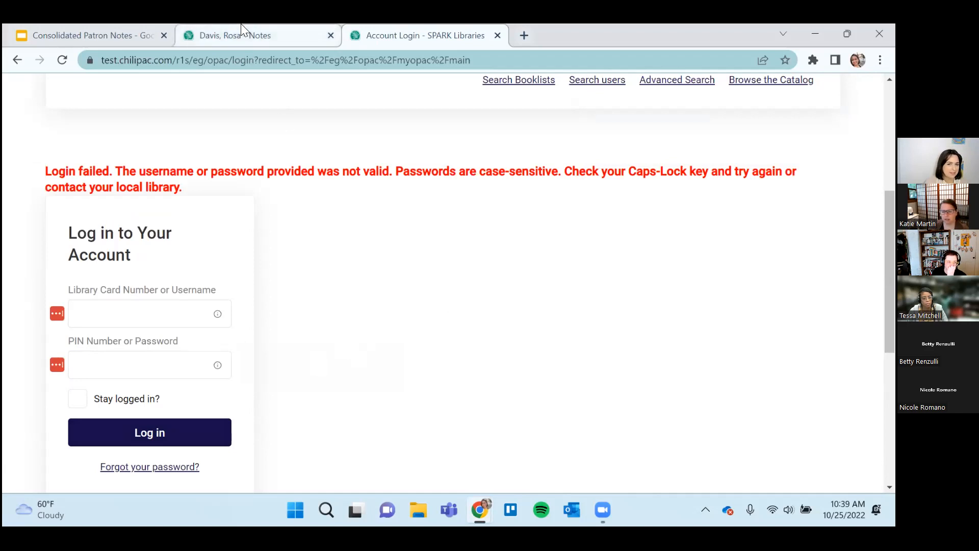
Open the Test Server OPAC's account login page in a new Incognito window.
mouse_move(241, 24)
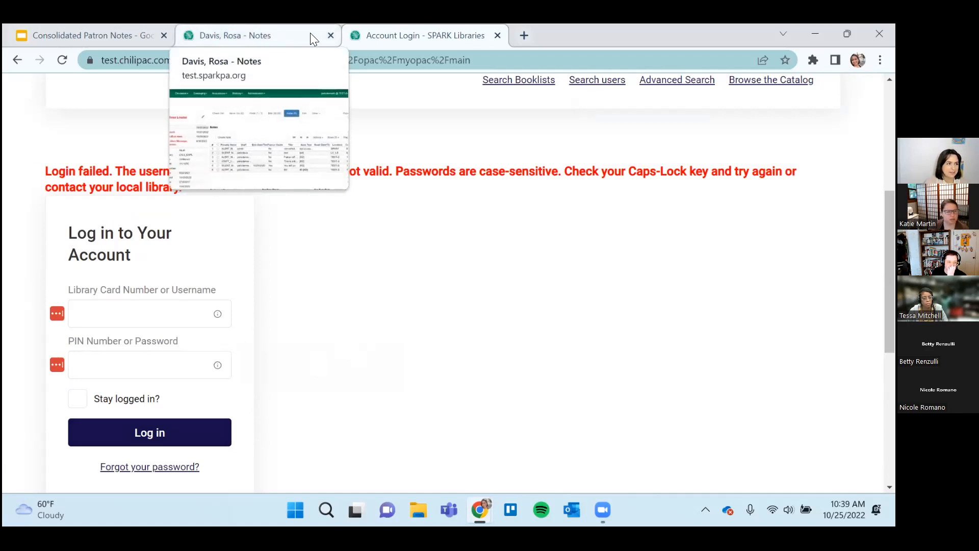
click(880, 60)
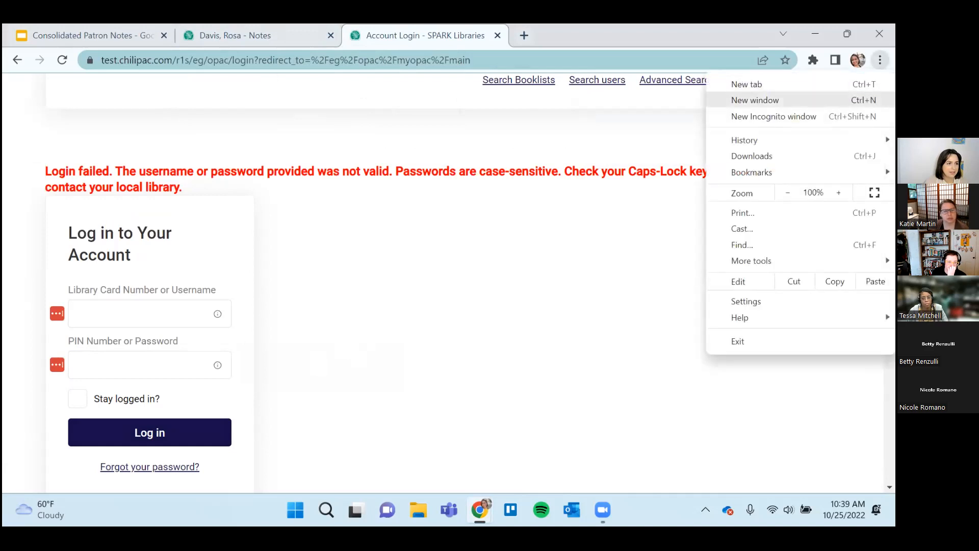
click(774, 116)
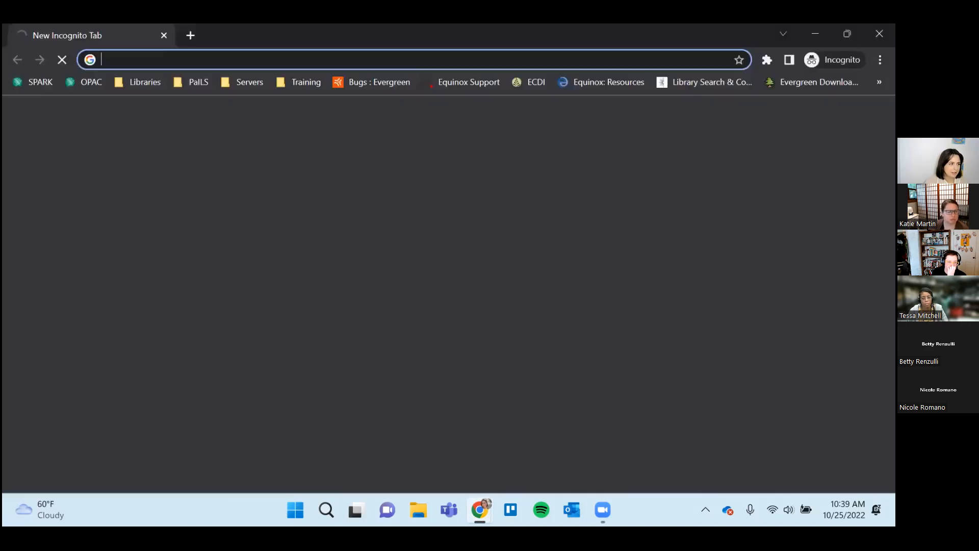
text(test.sparkpa.org/eg/staff/)
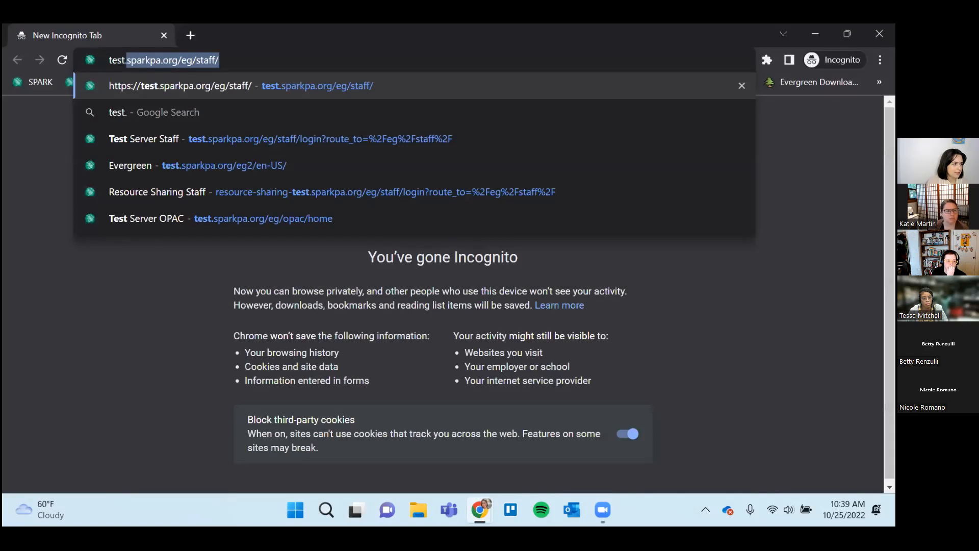
click(379, 229)
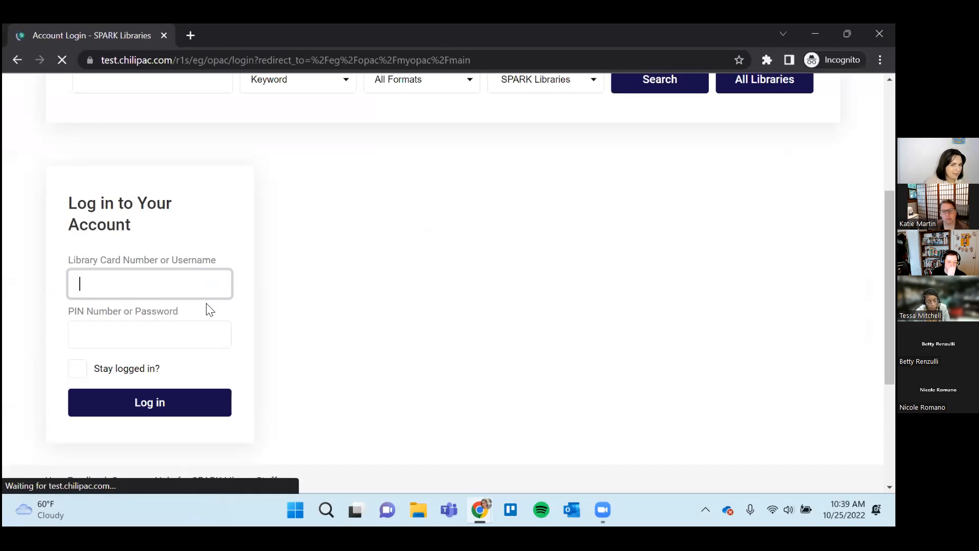
Try to log in to the patron's catalog account in the Incognito window with the username and password.
text(pailspa)
key(BackSpace)
key(BackSpace)
text(rosa)
key(Tab)
text(•••••••••)
click(154, 423)
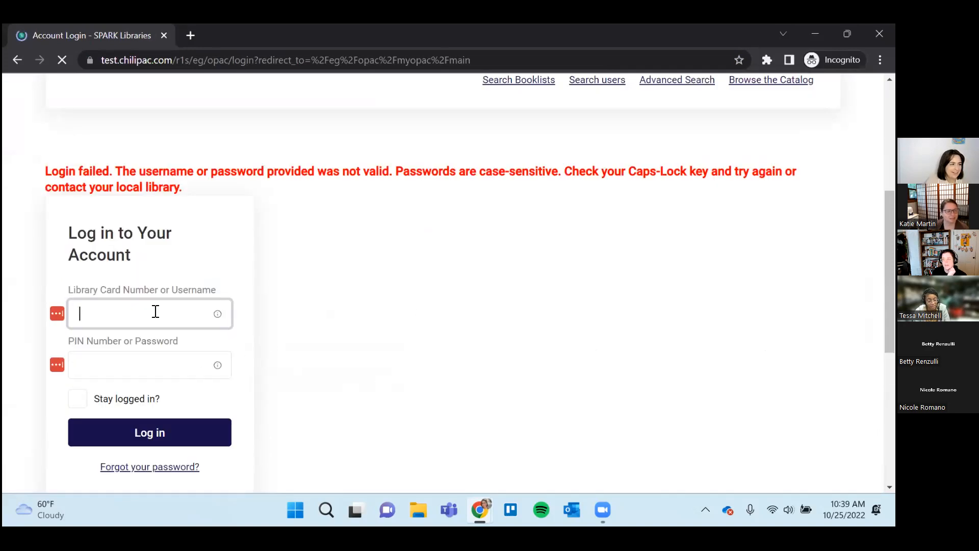
Re-enter the patron's username and password in the Incognito window and attempt the catalog login again.
text(pai)
text(lsrosa)
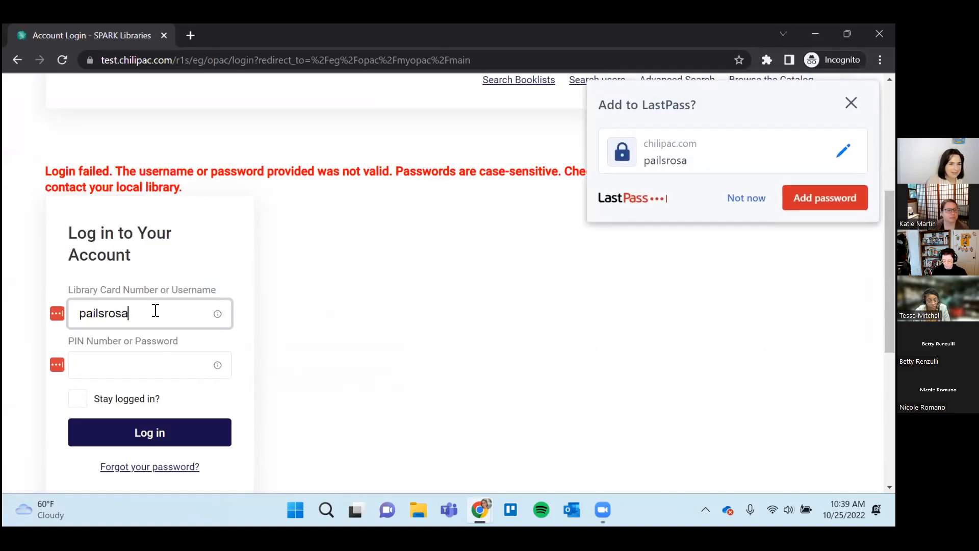
key(Tab)
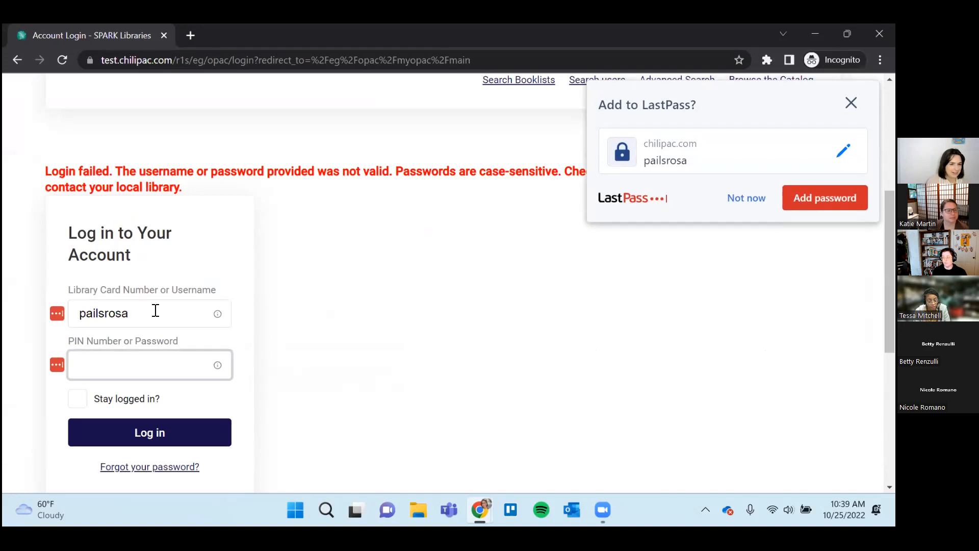
text(•••••)
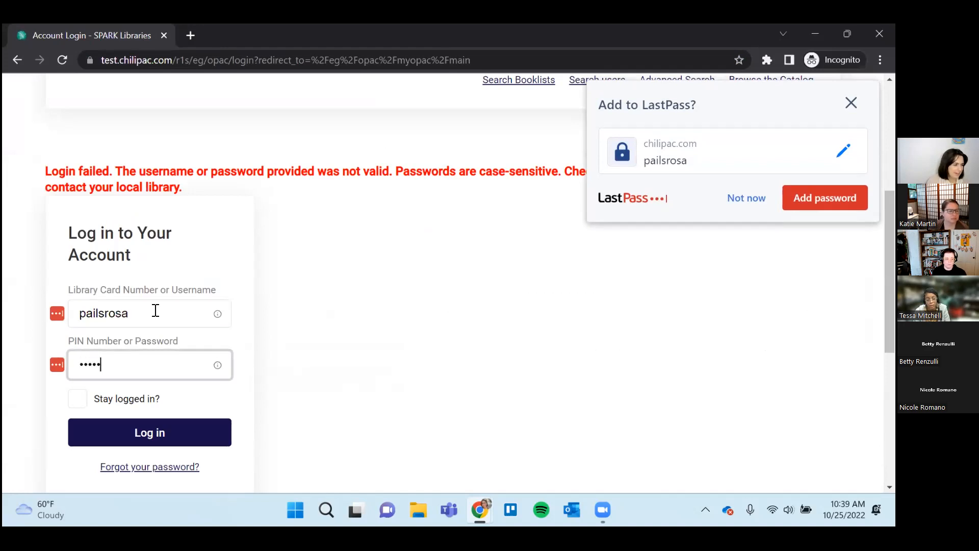
text(•)
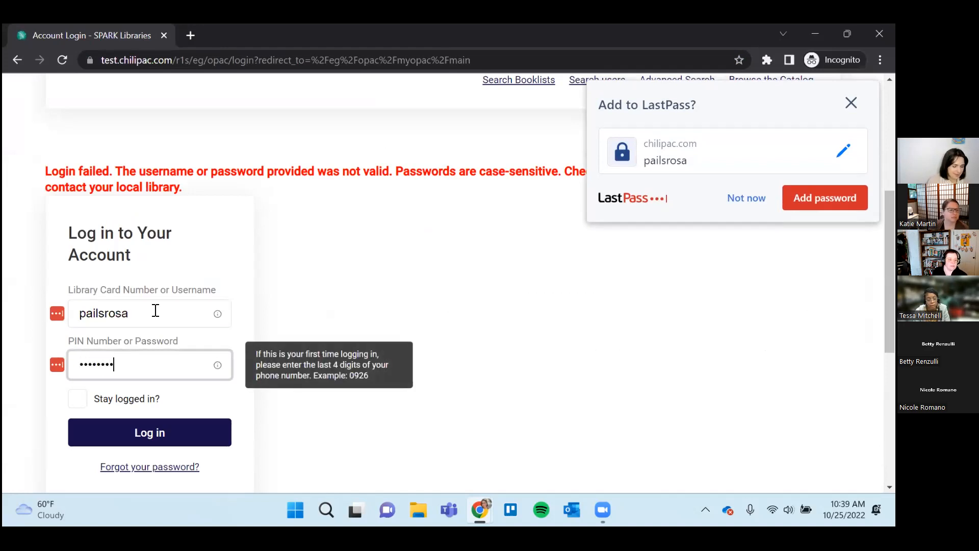
click(142, 442)
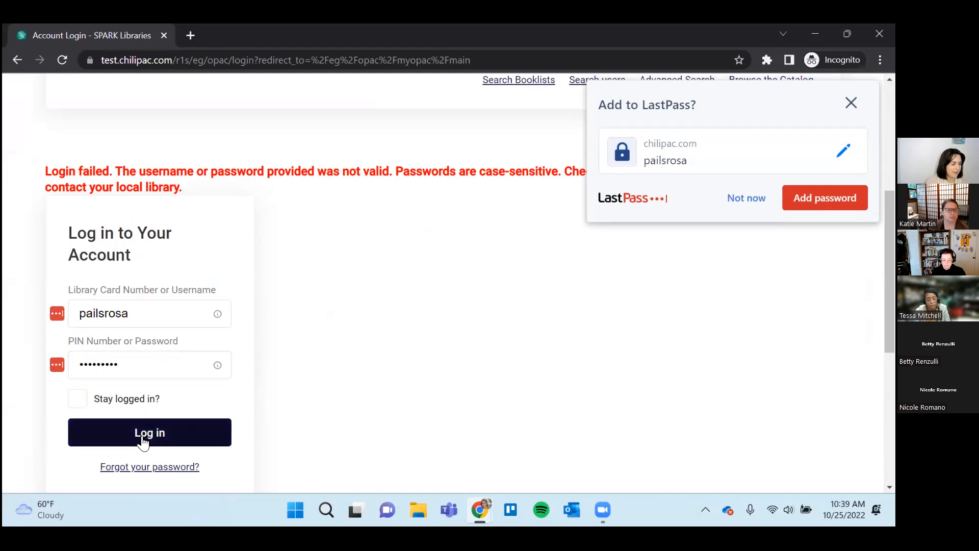
click(143, 442)
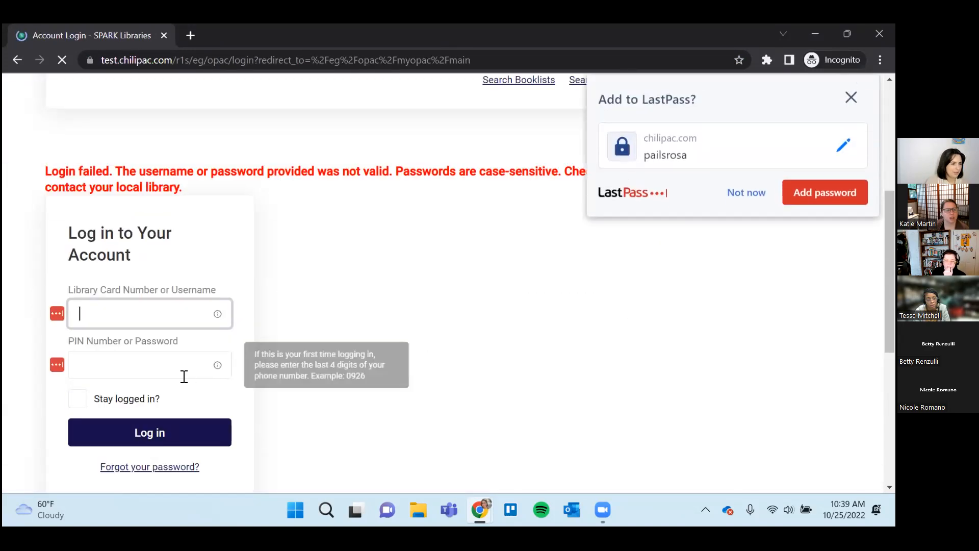
Enter a different username in the catalog login form, leave it unsubmitted, and return to the patron's notes in the regular browser window.
text(rosa)
key(Tab)
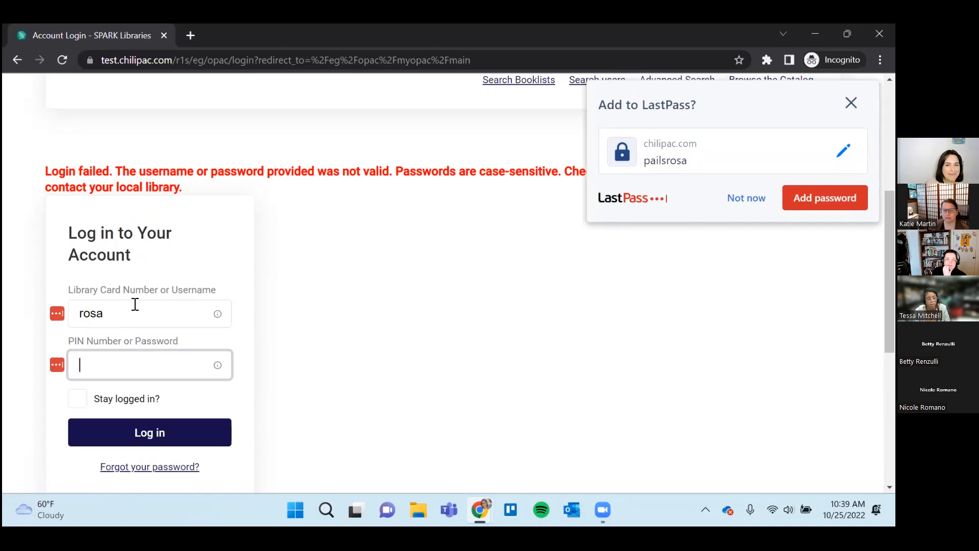
double_click(204, 35)
click(204, 35)
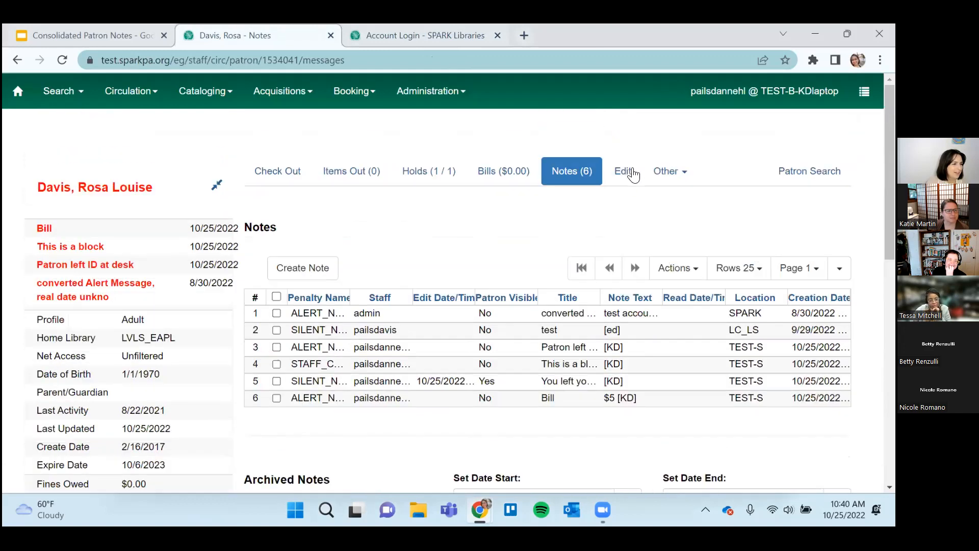
Review the patron's record in the edit form, try to save it, dismiss the alert and decline storing the address in LastPass.
click(623, 171)
scroll(406, 363, down, 10)
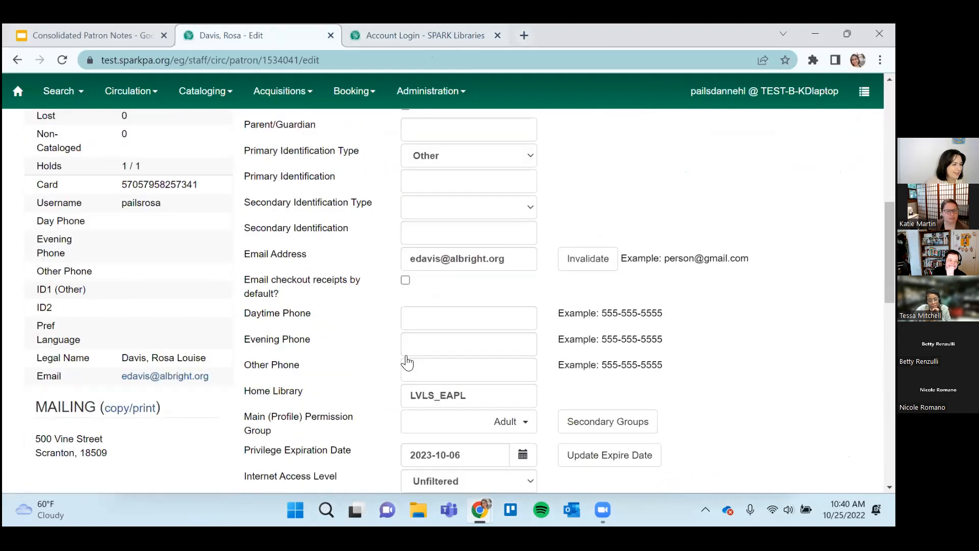
scroll(407, 363, down, 1)
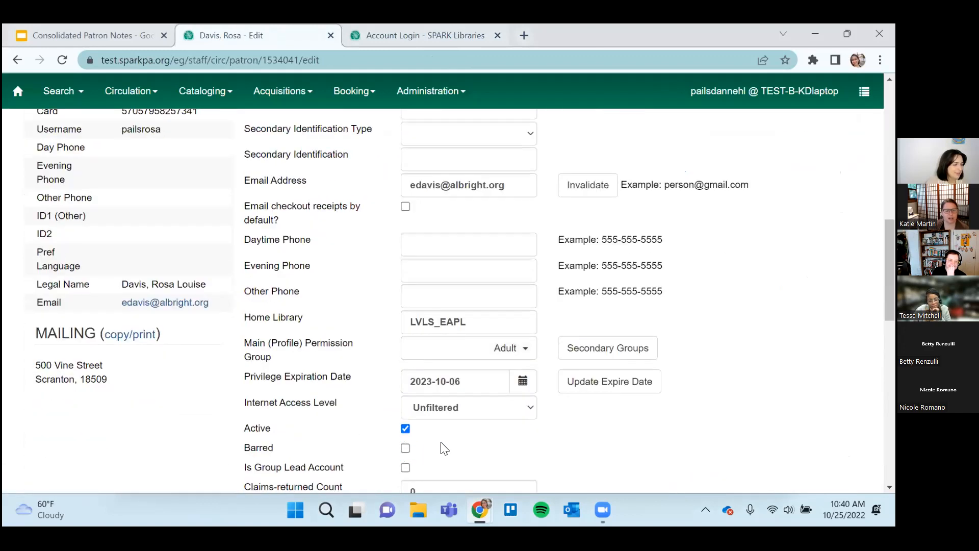
scroll(769, 221, up, 12)
click(748, 201)
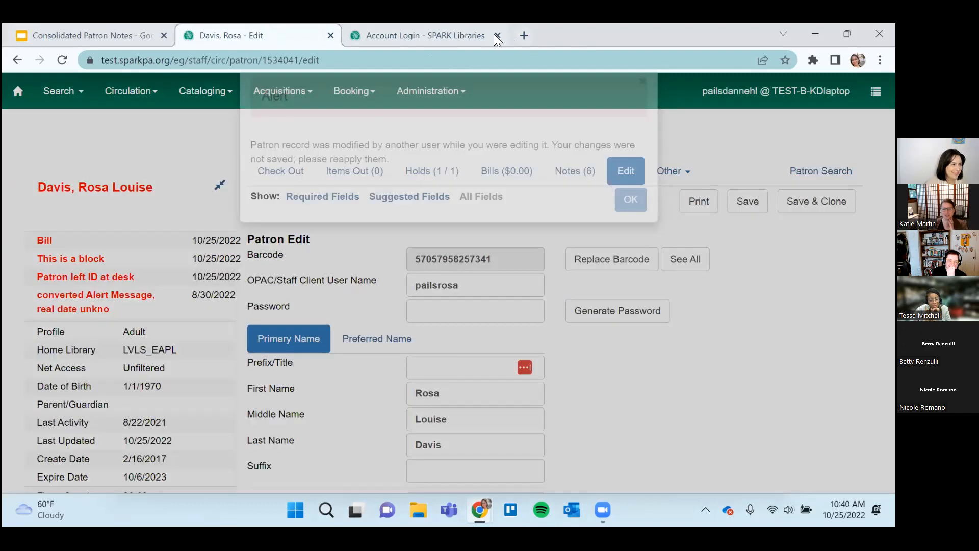
click(630, 231)
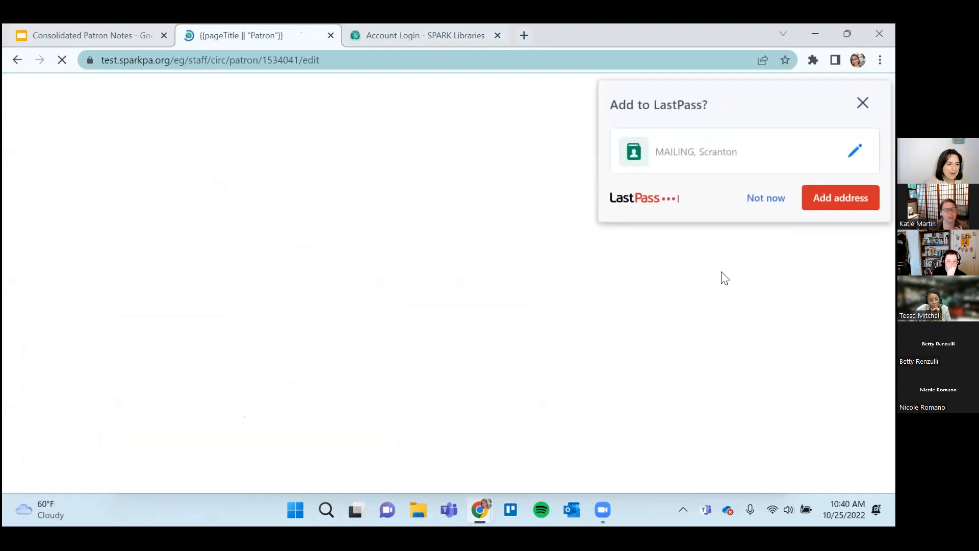
click(771, 204)
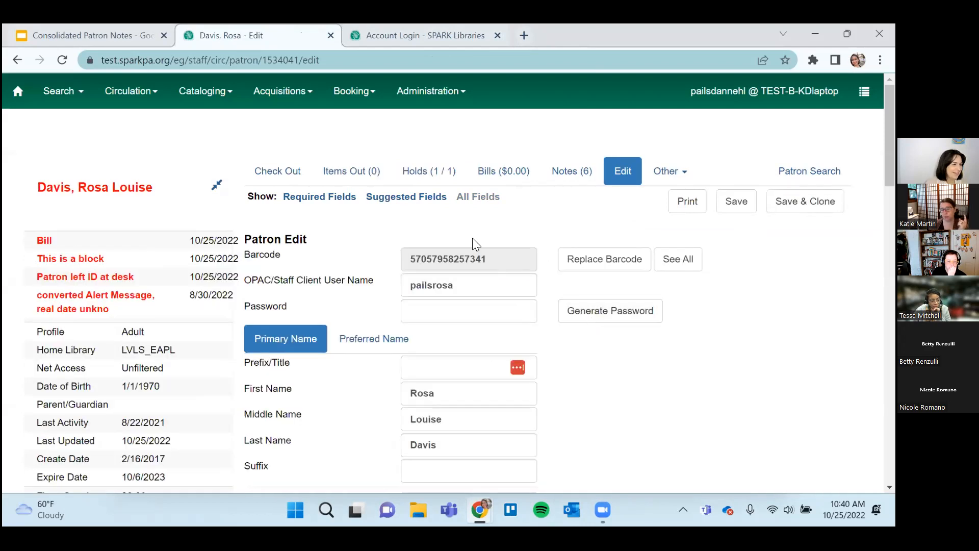
Return to the catalog login page and try to log in with a shortened version of the patron's username and the account password.
click(461, 31)
click(130, 311)
text(pailsrosa)
key(Tab)
text(••)
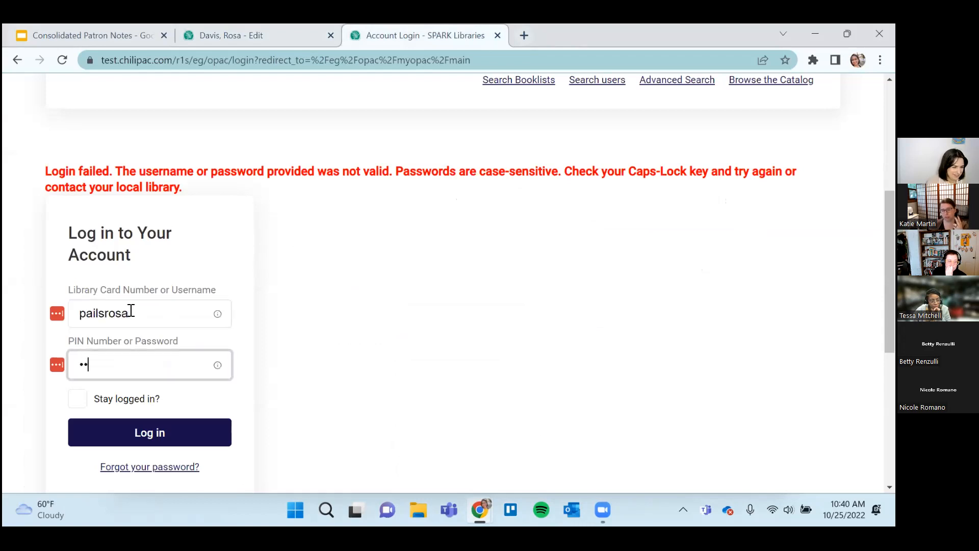
double_click(124, 312)
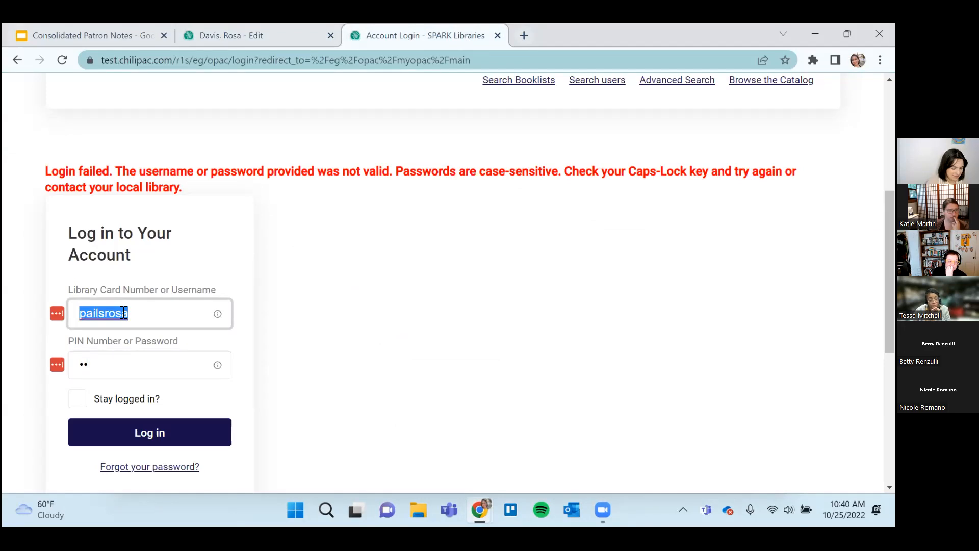
text(rosa)
key(Tab)
text(•••••)
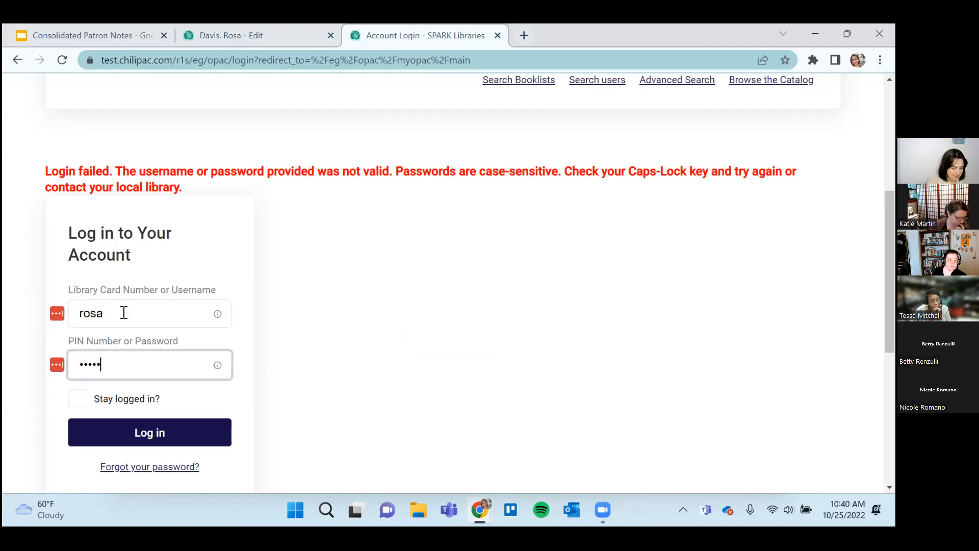
text(••)
key(Return)
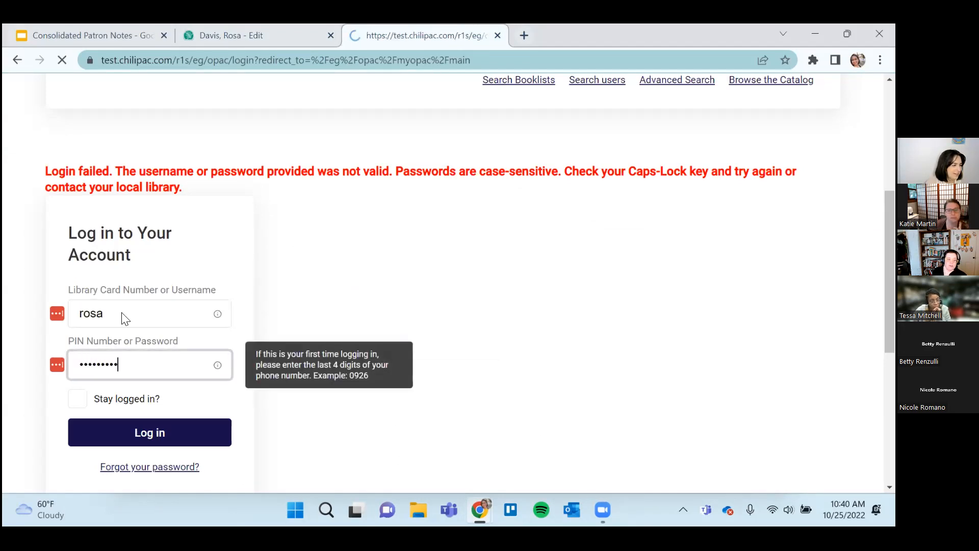
Try the catalog login again with the patron's full username and the account password.
text(pa)
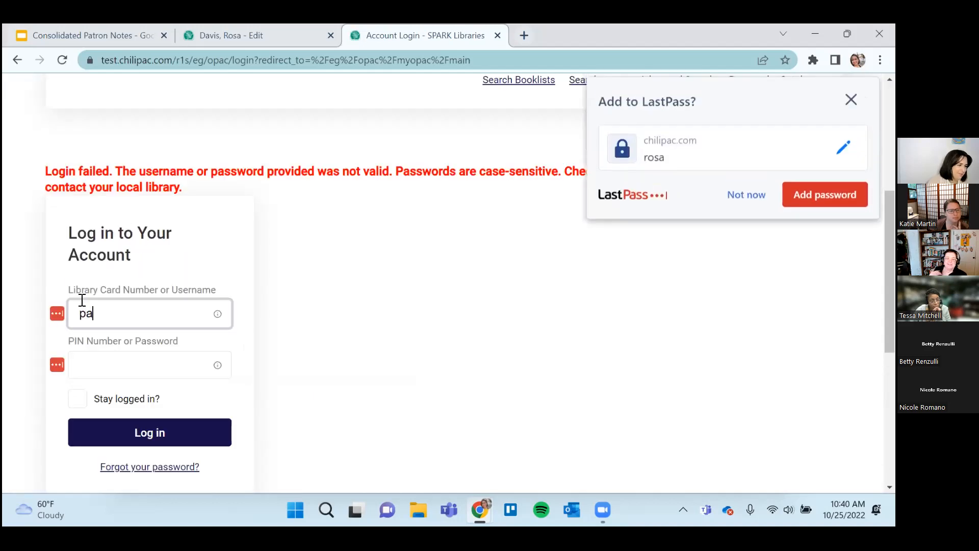
text(ilsrosa)
key(Tab)
text(•••••••••)
key(Return)
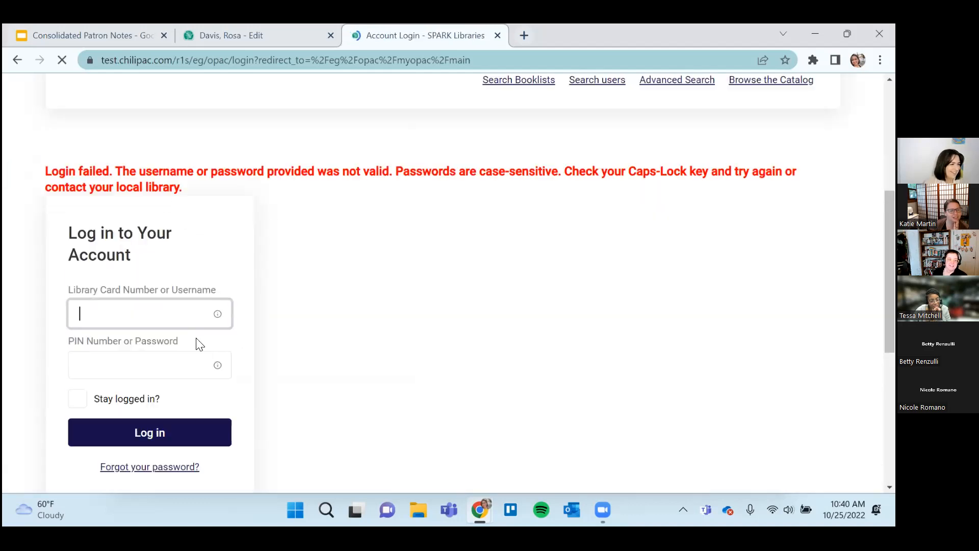
Retry the catalog login with the patron's full username and a PIN, and decline storing the credentials in LastPass.
text(pailsrosa)
key(Tab)
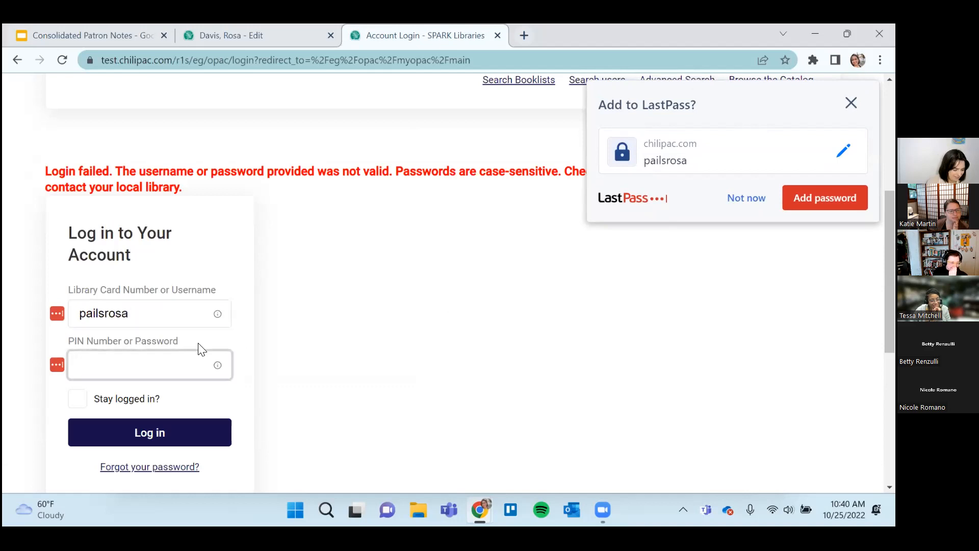
text(1234)
click(185, 433)
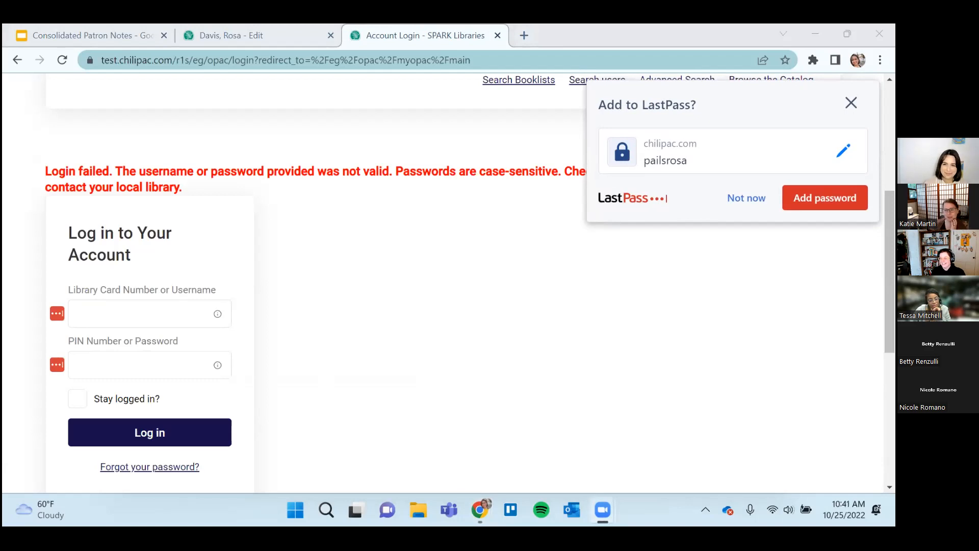
click(734, 199)
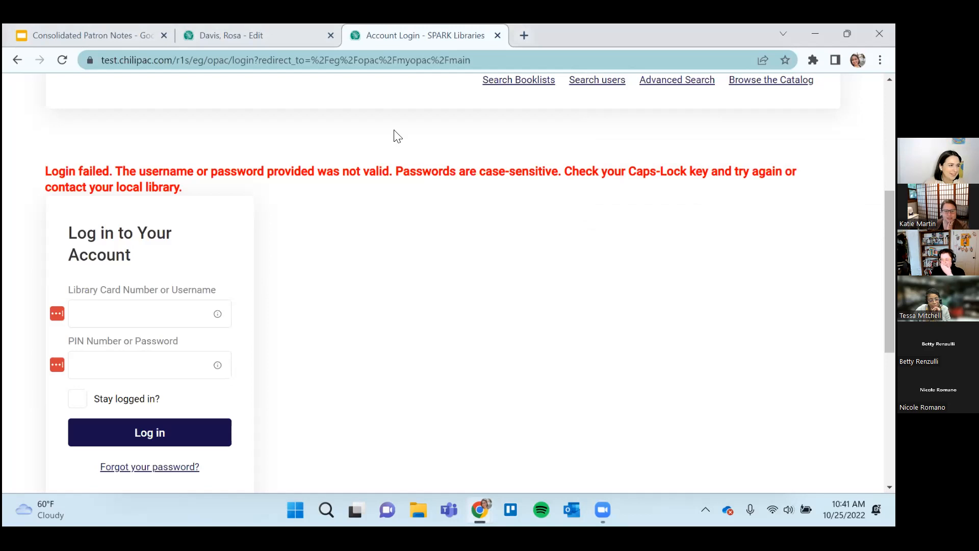
Log in to the catalog with a different test patron's username and account password, and decline storing the credentials in LastPass.
click(158, 319)
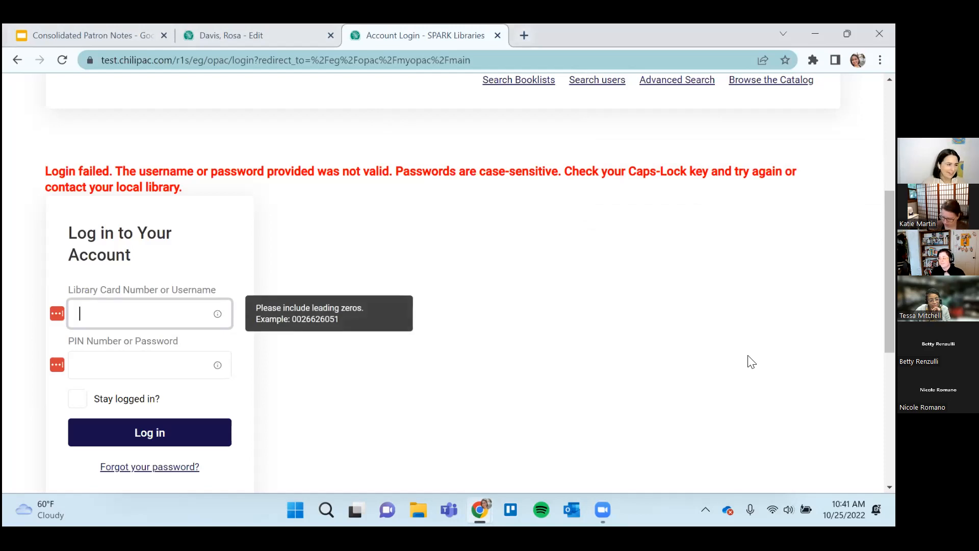
text(tkatie217)
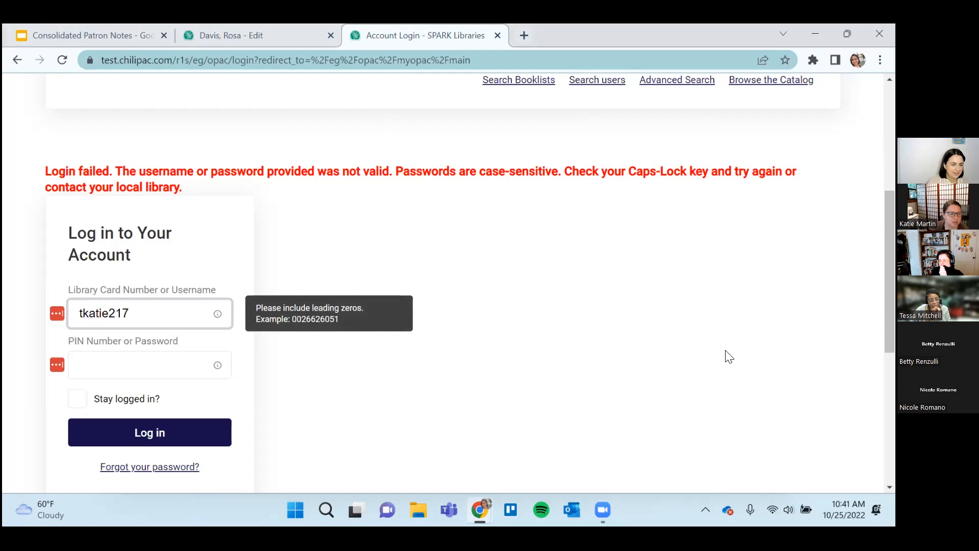
key(Tab)
text(••••)
key(Return)
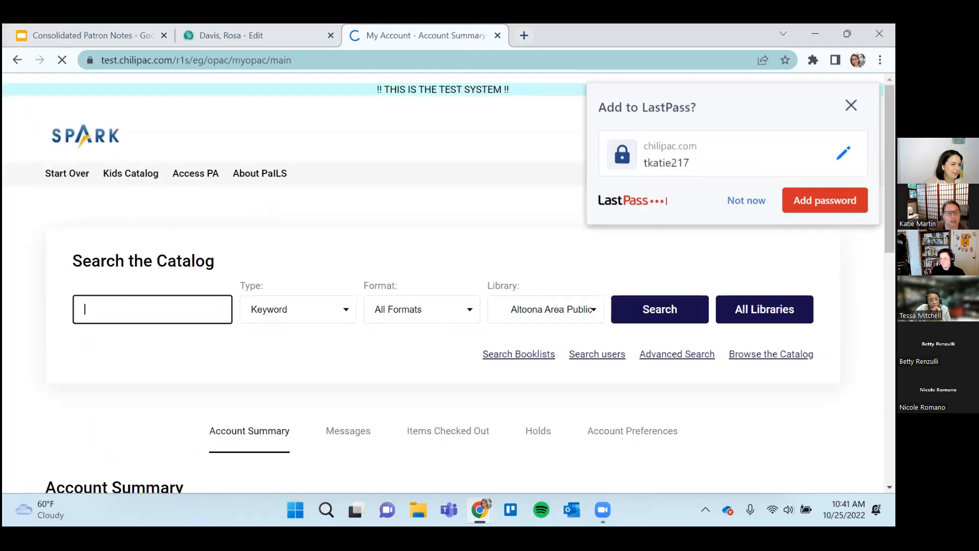
click(750, 200)
View the test patron's account summary and open the account's messages to check for patron-visible notes.
scroll(694, 342, down, 3)
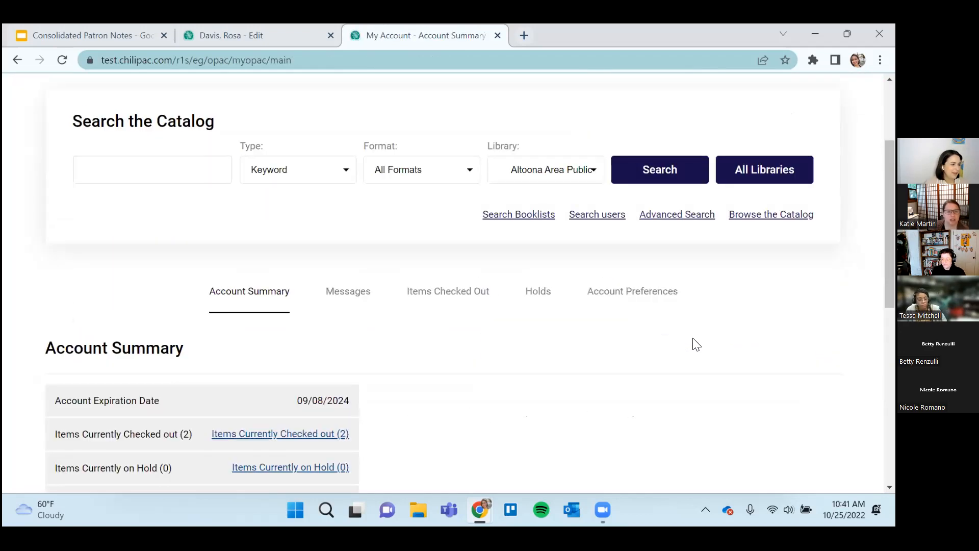
scroll(693, 342, down, 3)
scroll(595, 323, up, 2)
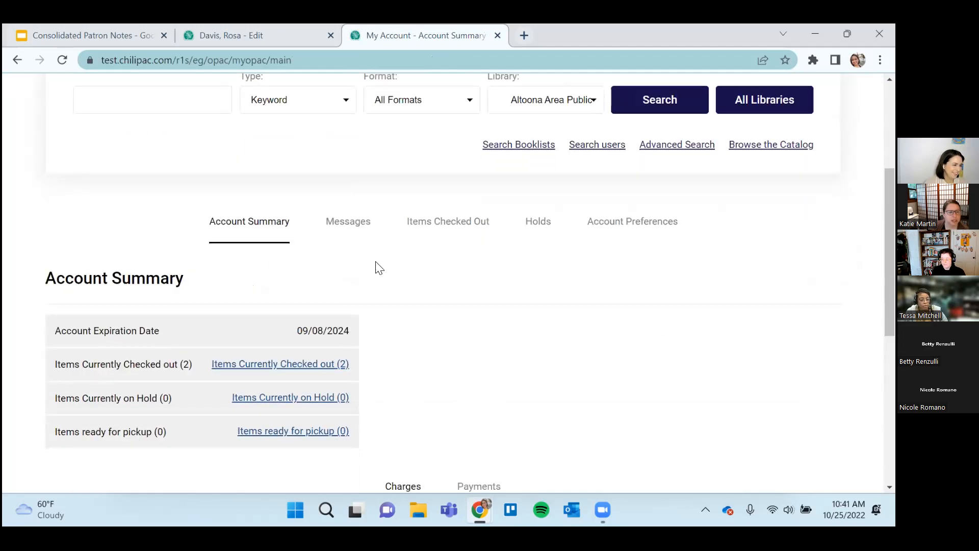
click(363, 226)
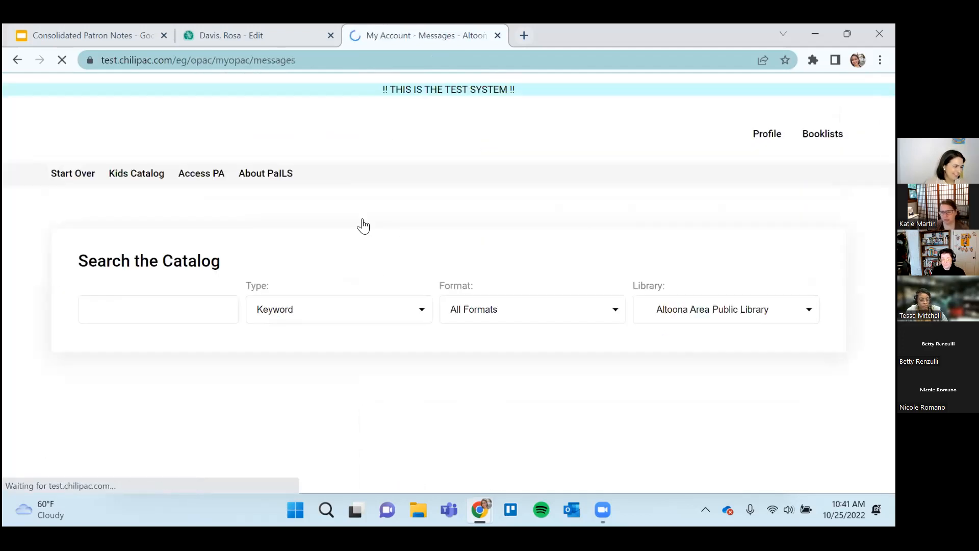
scroll(370, 283, down, 4)
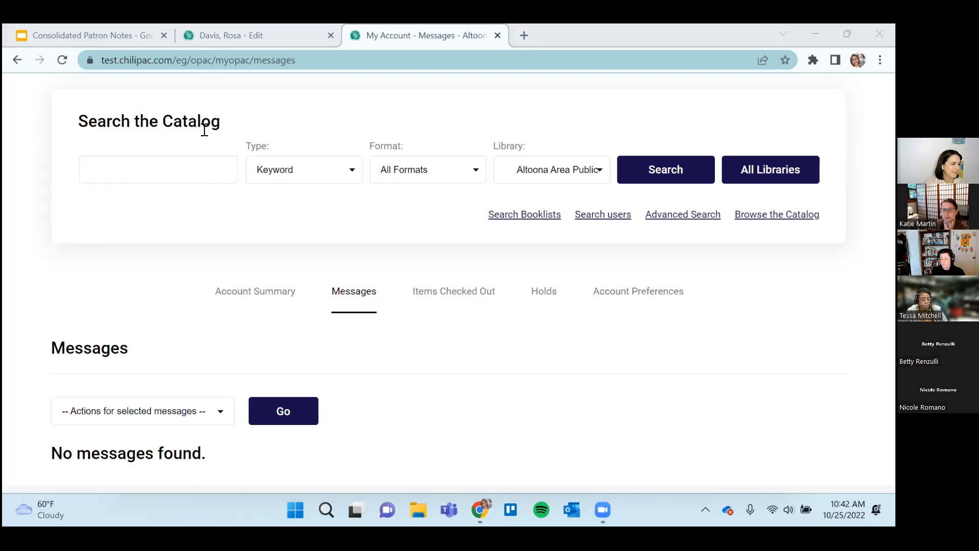
scroll(310, 356, up, 3)
scroll(311, 356, down, 5)
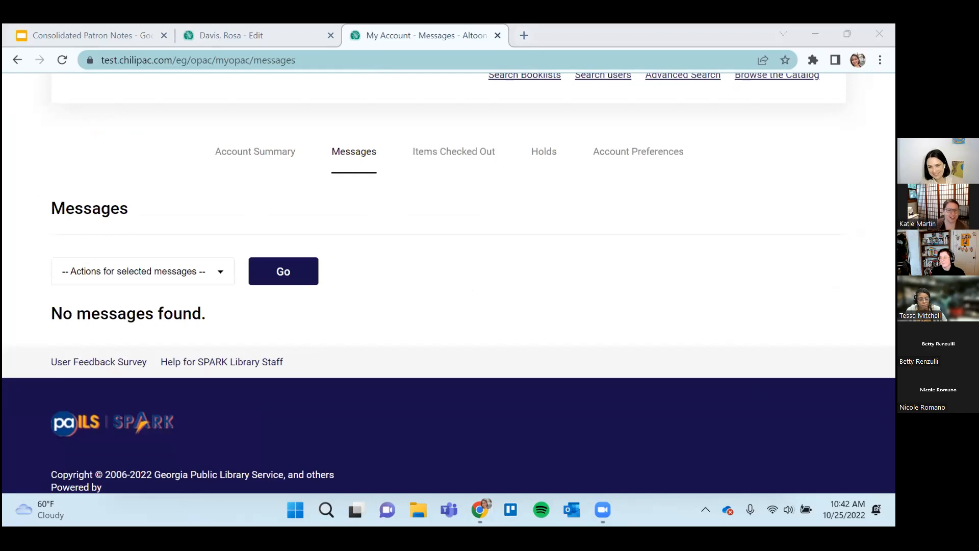
scroll(683, 406, up, 3)
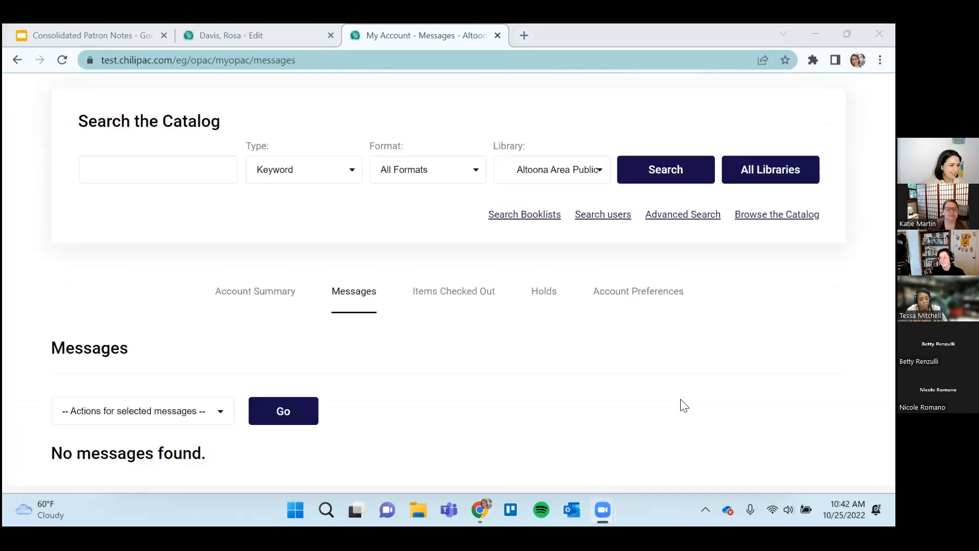
scroll(362, 382, up, 2)
scroll(266, 244, down, 4)
Go back to the account summary and reopen the messages to refresh the list of patron-visible notes.
click(252, 153)
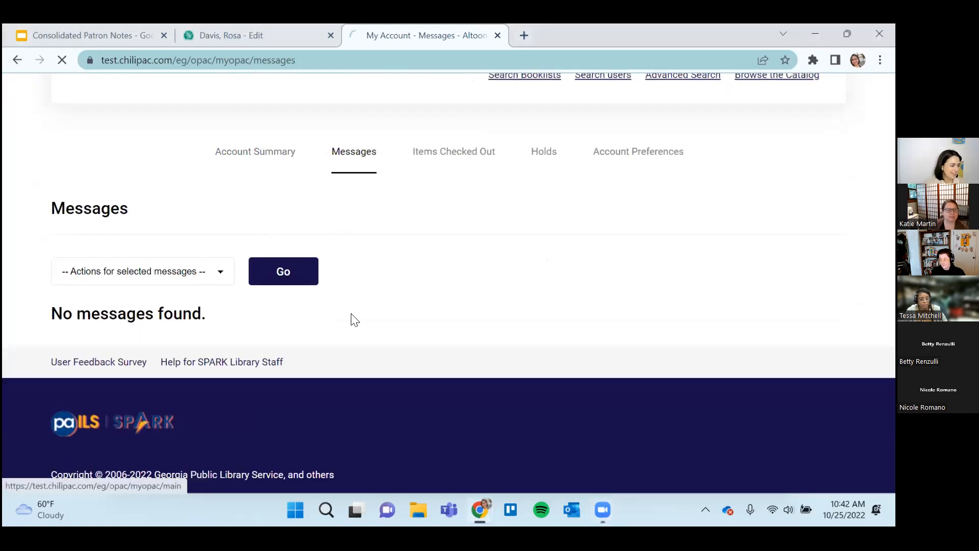
scroll(353, 328, down, 2)
scroll(354, 328, down, 1)
click(349, 222)
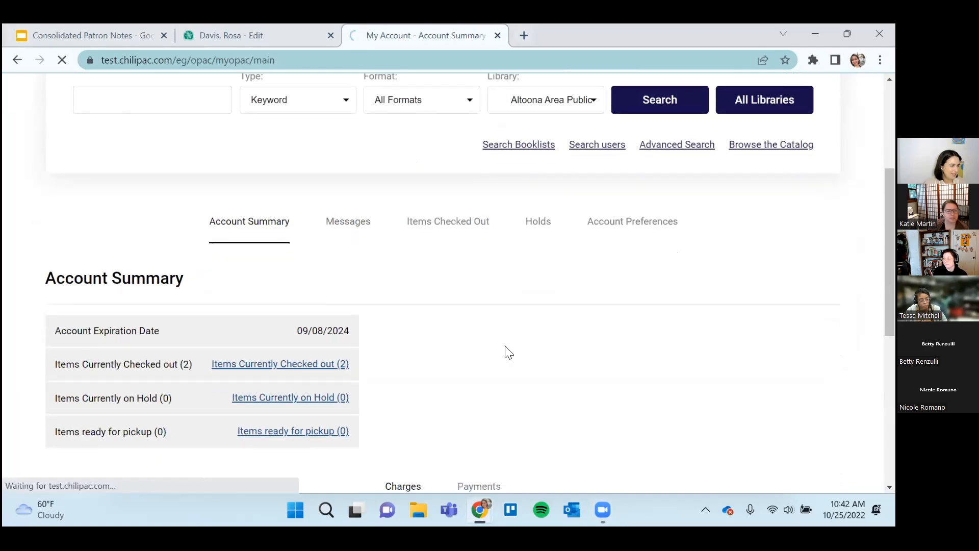
scroll(508, 352, down, 1)
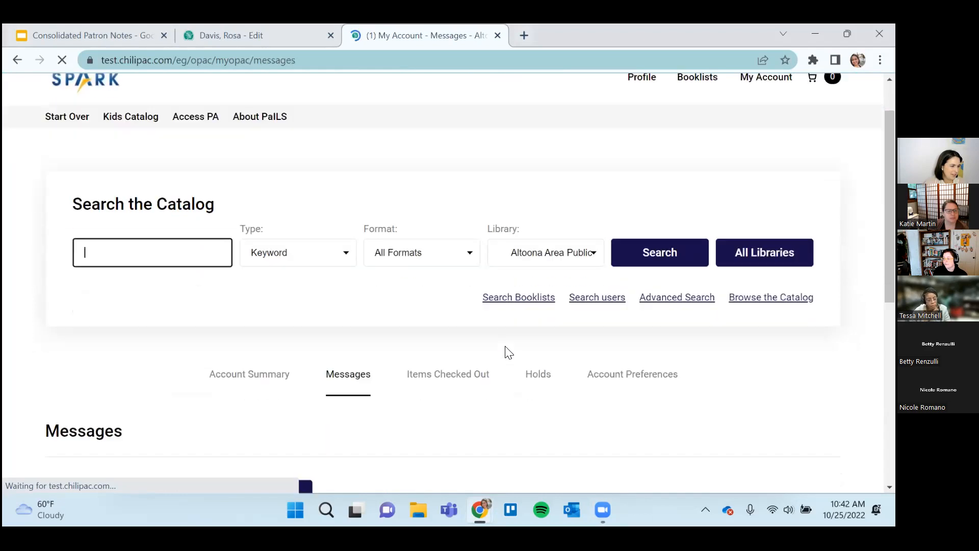
scroll(509, 352, down, 3)
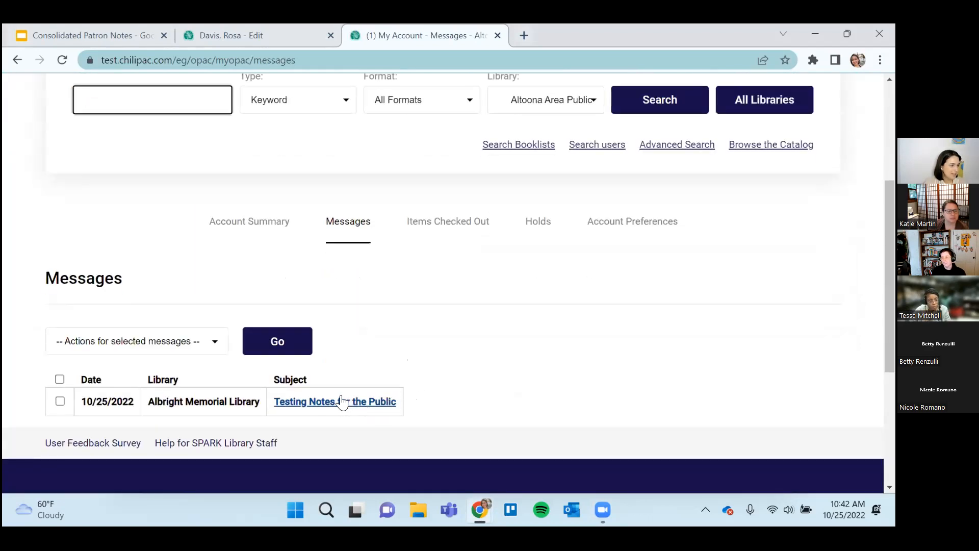
Open the message "Testing Notes for the Public", examine the initials after its text, and return to the message list.
click(326, 408)
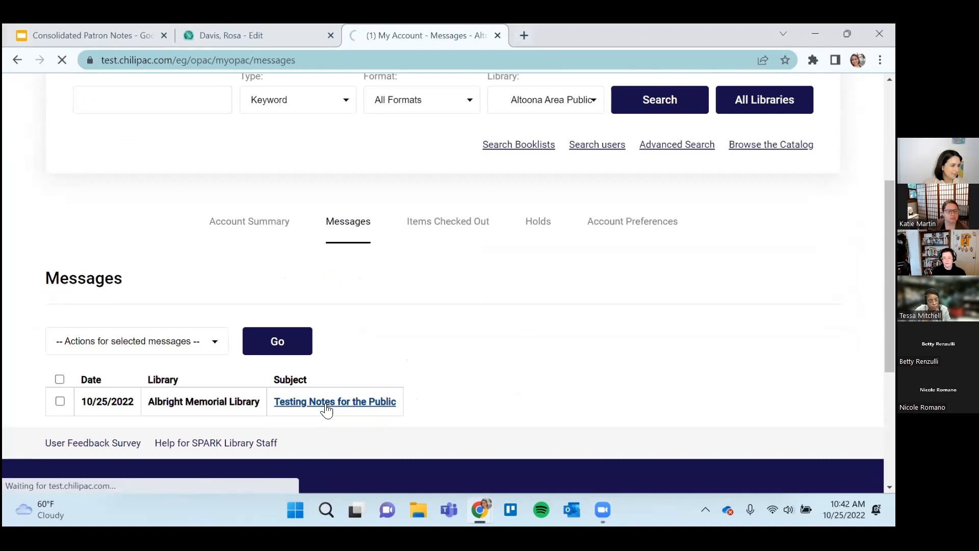
scroll(326, 410, down, 5)
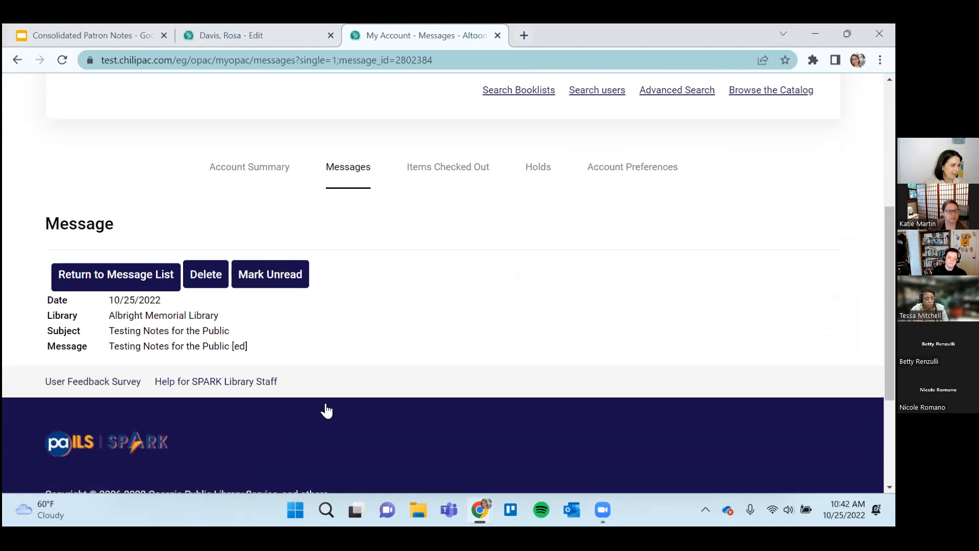
drag(233, 346, 248, 348)
click(247, 350)
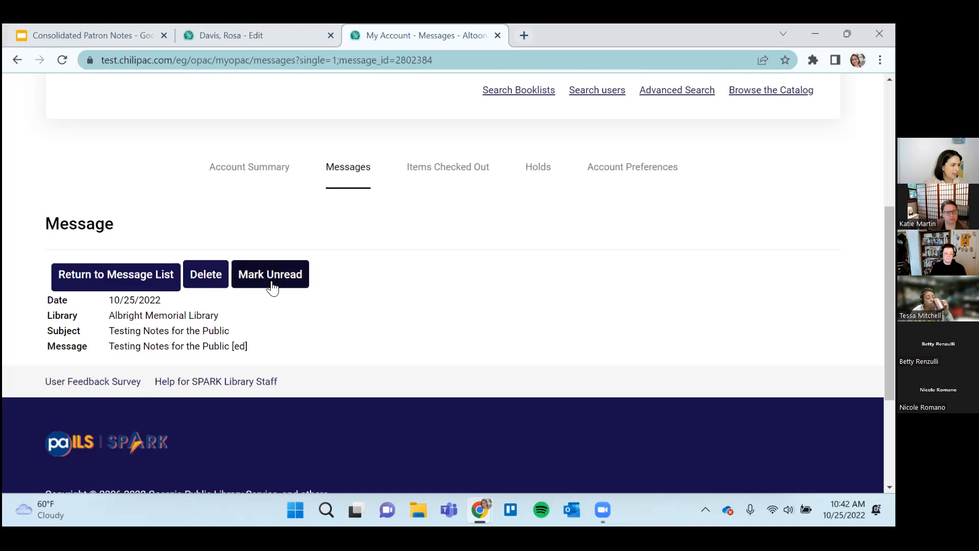
click(127, 273)
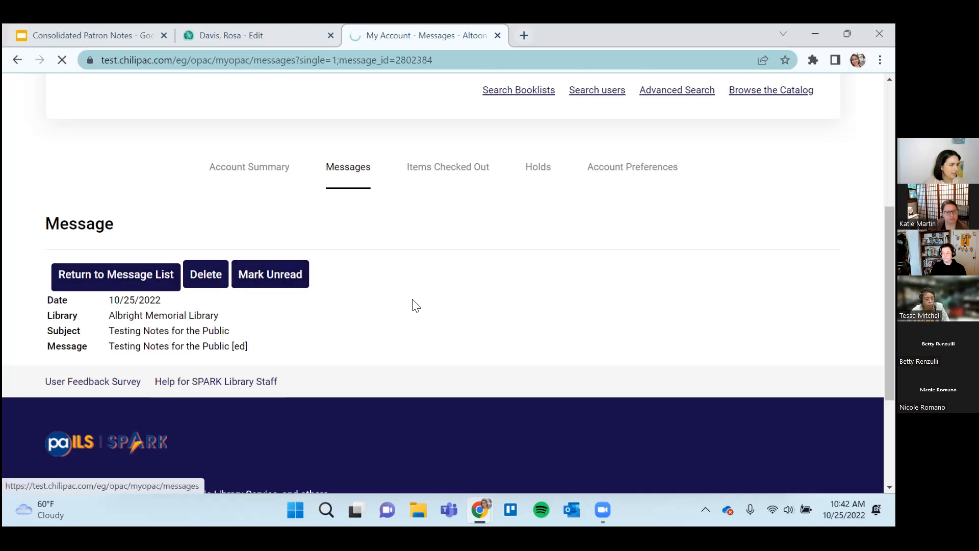
scroll(415, 309, down, 4)
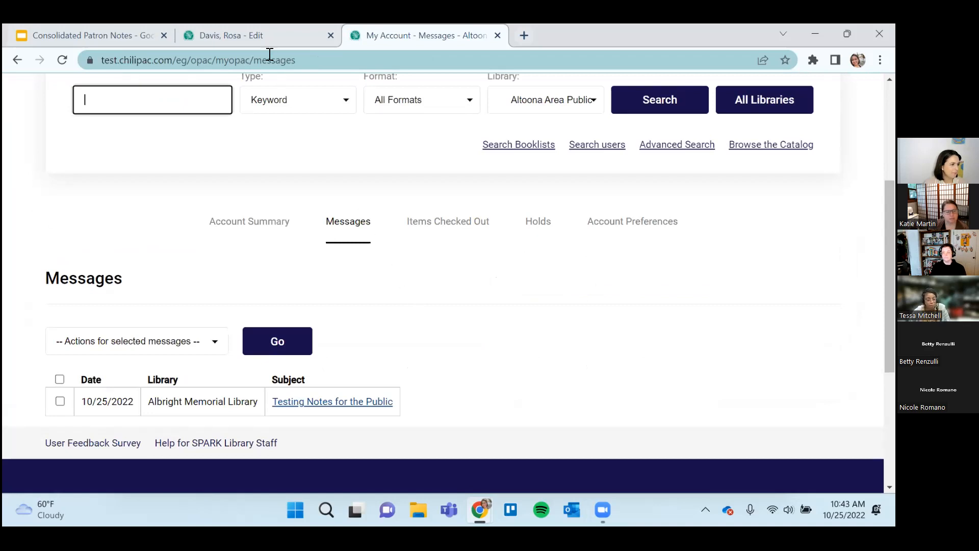
Switch to the staff client and search all of SPARK for the test patron by their username.
click(247, 31)
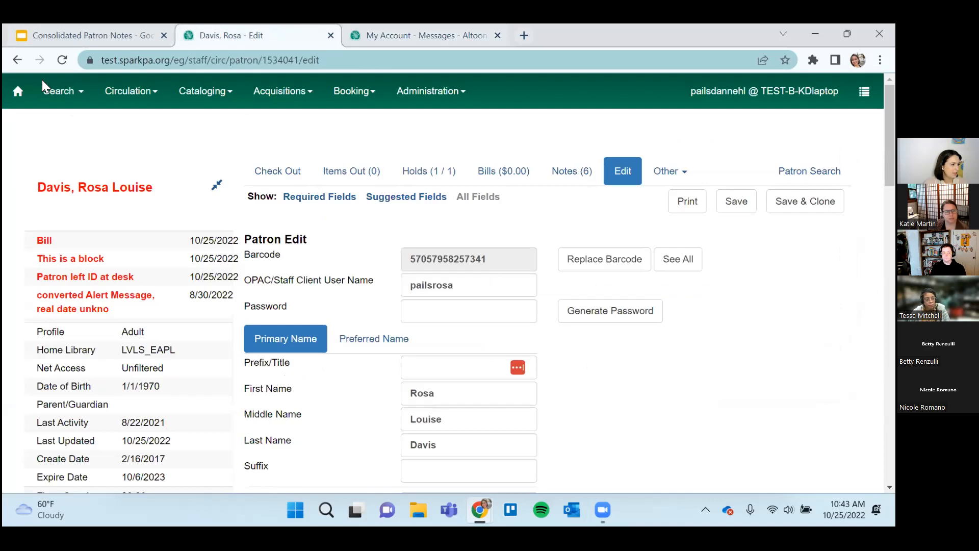
click(61, 92)
click(98, 123)
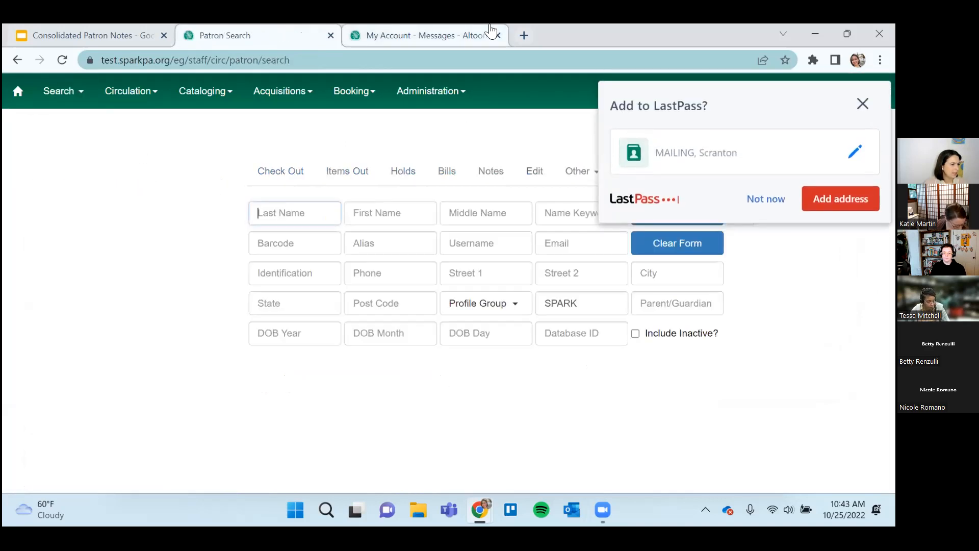
click(470, 252)
text(tkatie217)
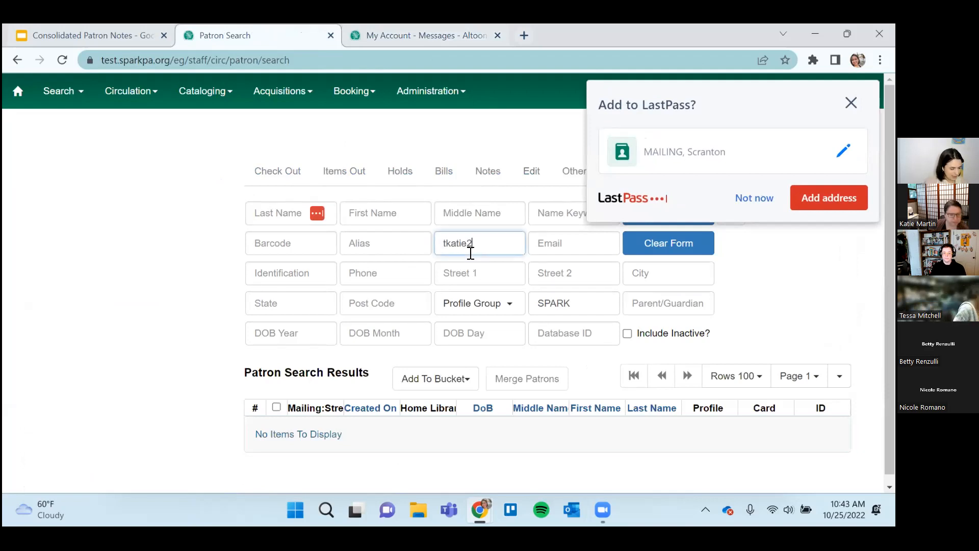
key(Return)
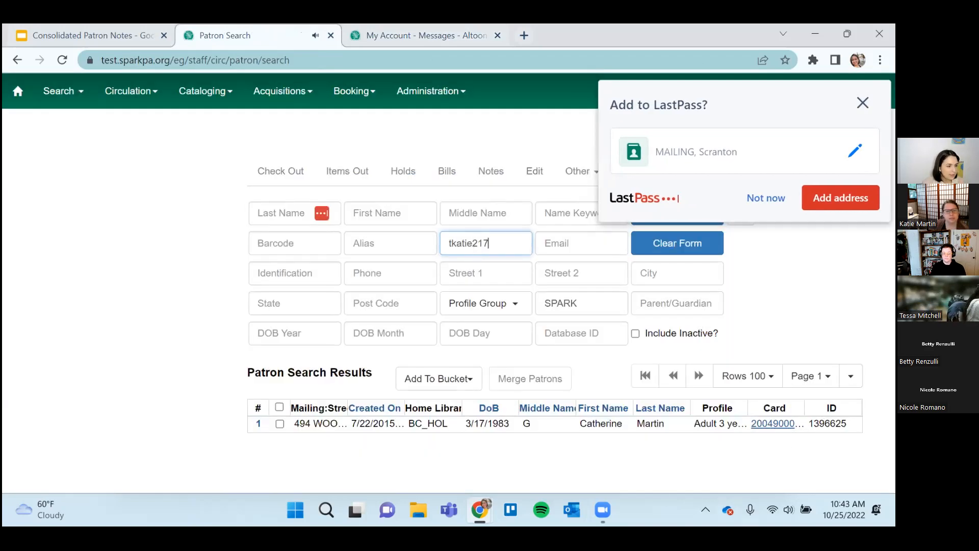
Open the found patron's notes, collapse the patron summary, and examine the active and archived notes.
click(777, 427)
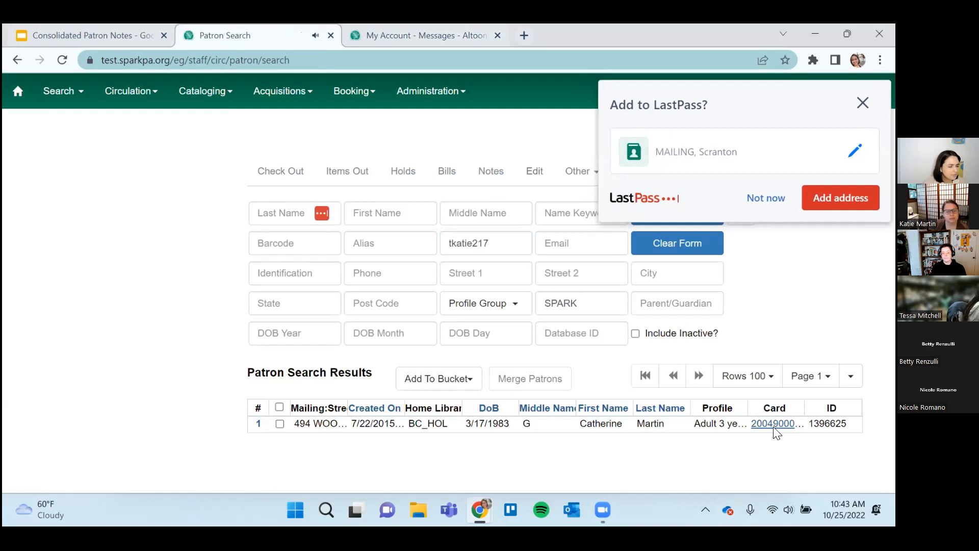
click(773, 424)
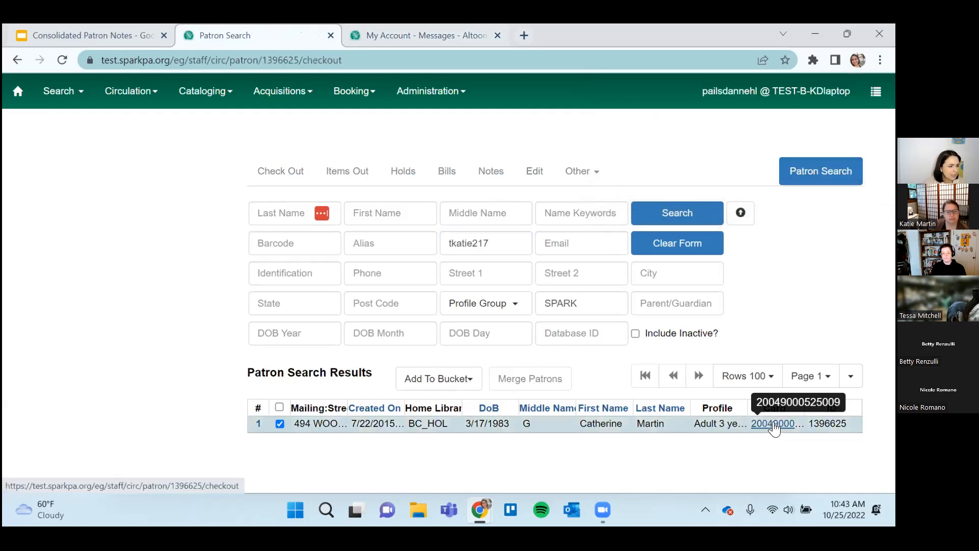
click(566, 172)
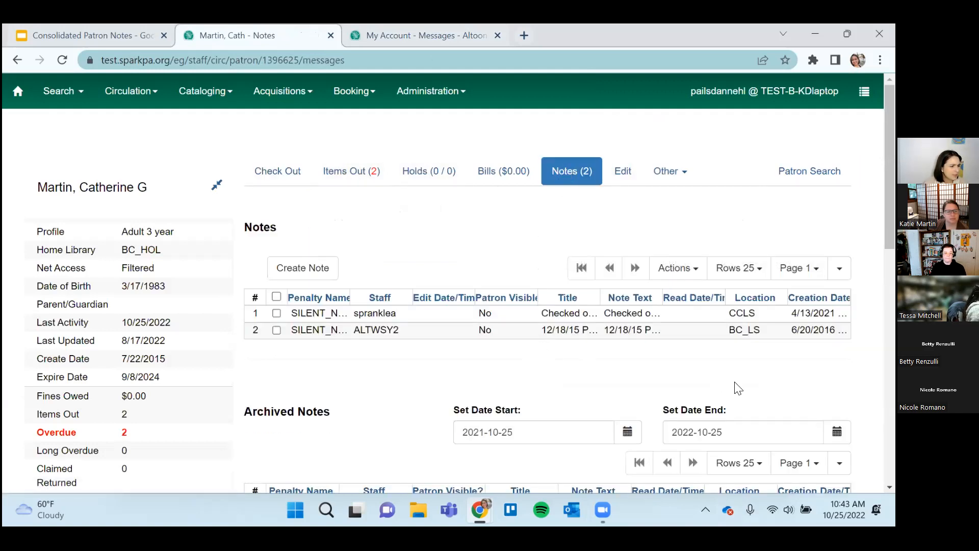
click(218, 189)
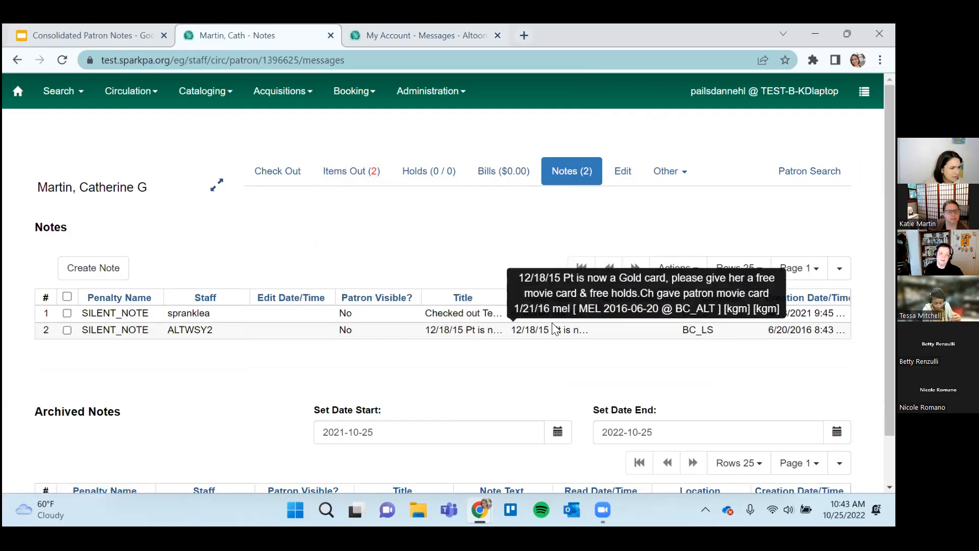
scroll(569, 337, down, 2)
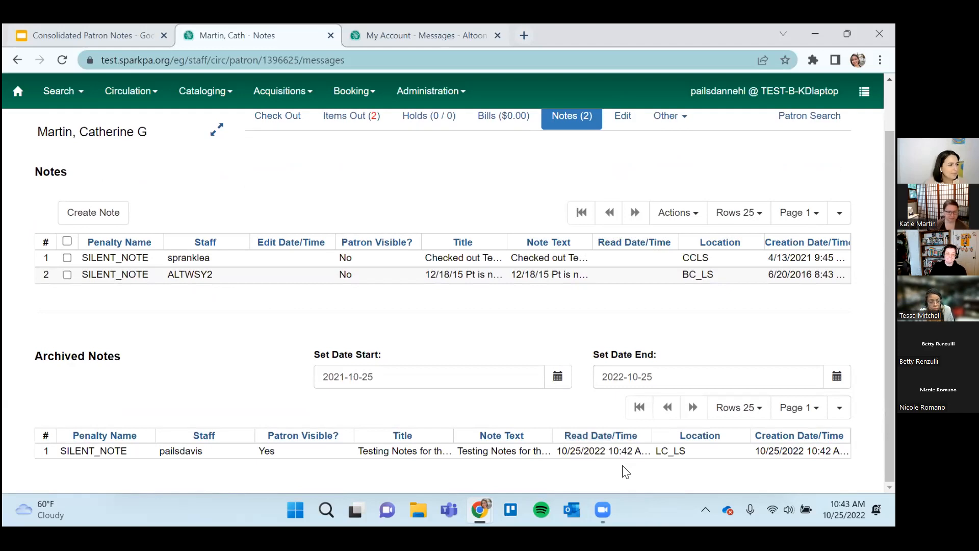
scroll(632, 479, up, 1)
scroll(632, 478, down, 1)
scroll(632, 473, up, 1)
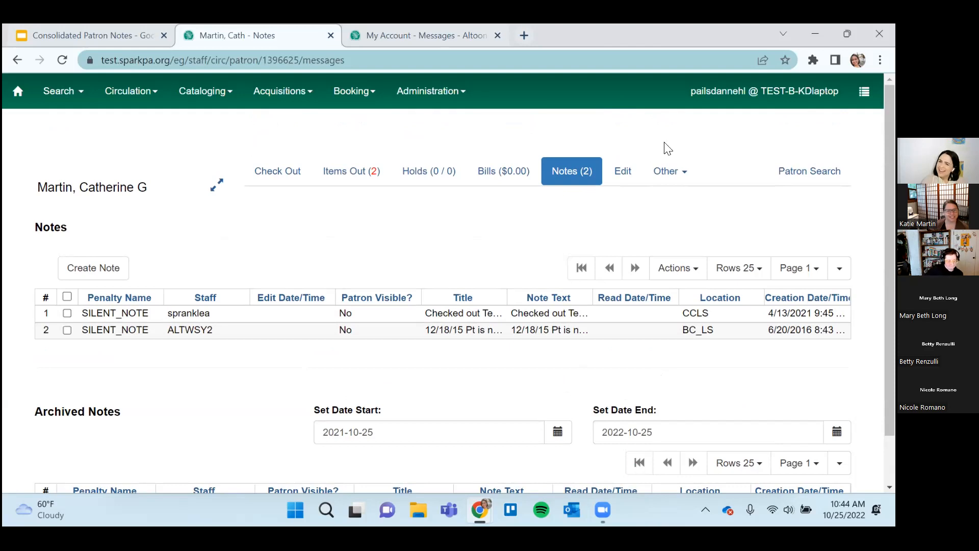
In the patron's catalog account, open the message "Testing Notes for the Public" and mark it as unread.
click(448, 36)
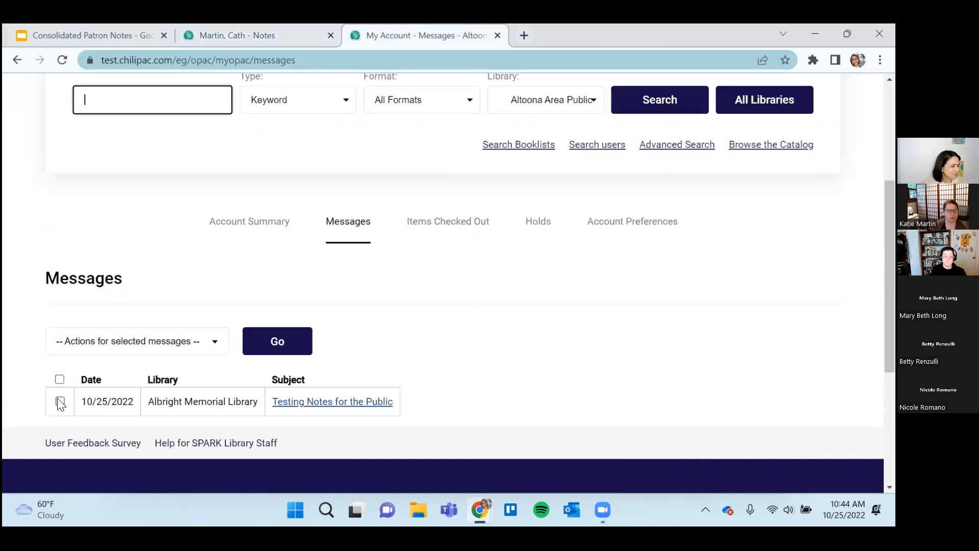
click(368, 406)
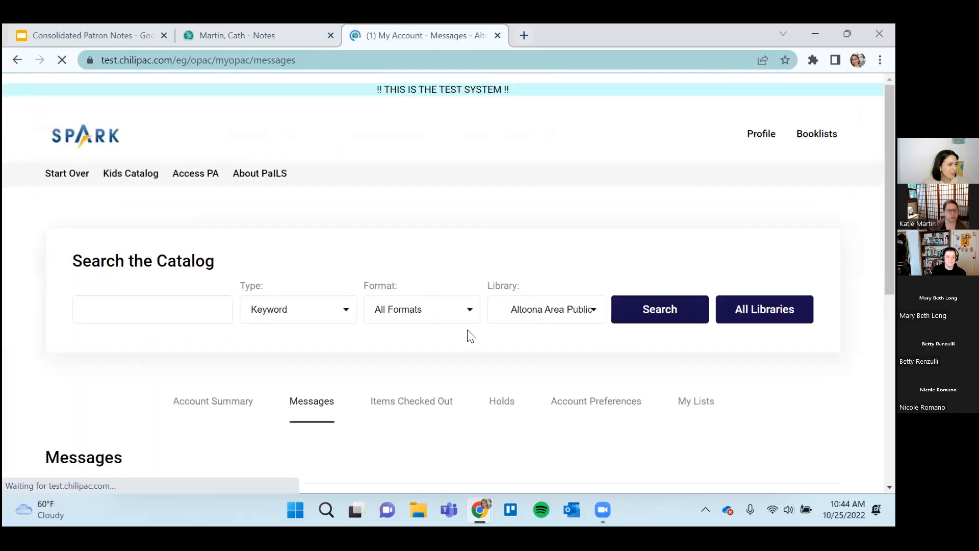
scroll(468, 331, down, 3)
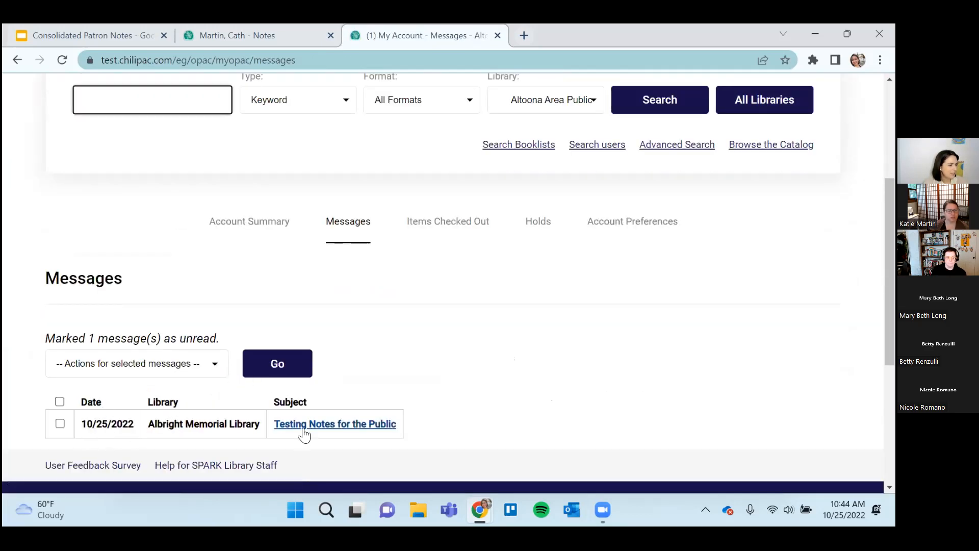
Reload the patron's notes in the staff client and check the archived public note's read date/time.
click(273, 38)
click(62, 59)
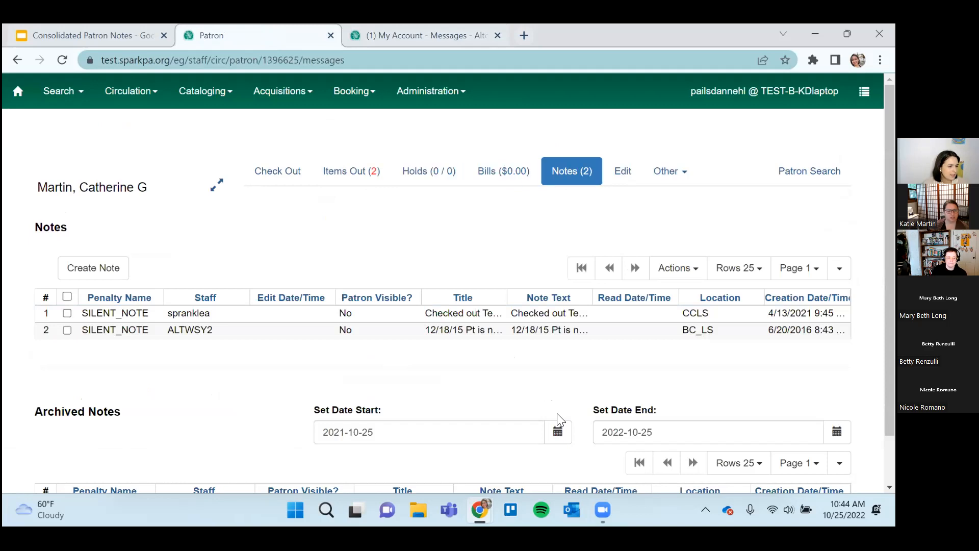
scroll(557, 413, down, 2)
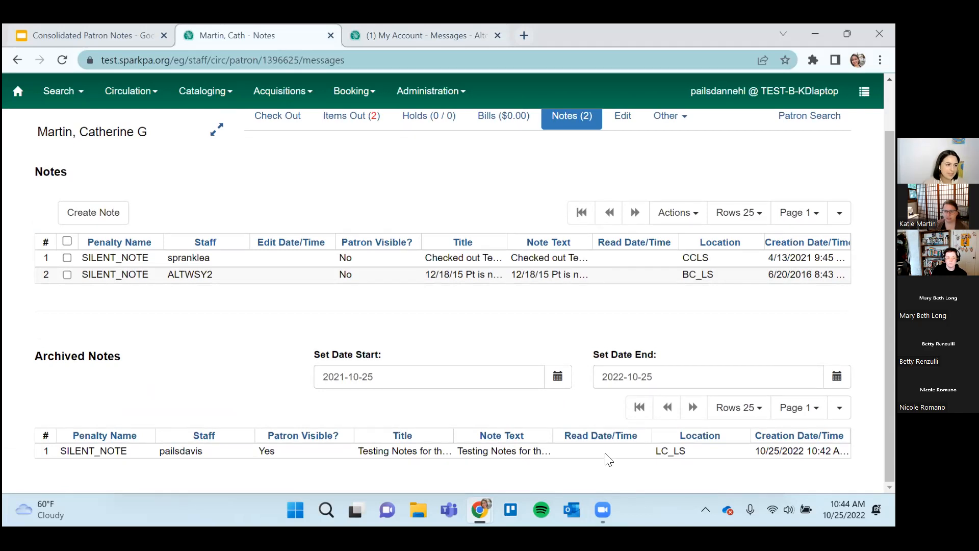
Reopen the message "Testing Notes for the Public" in the catalog account and permanently delete it.
click(388, 34)
click(59, 424)
click(292, 426)
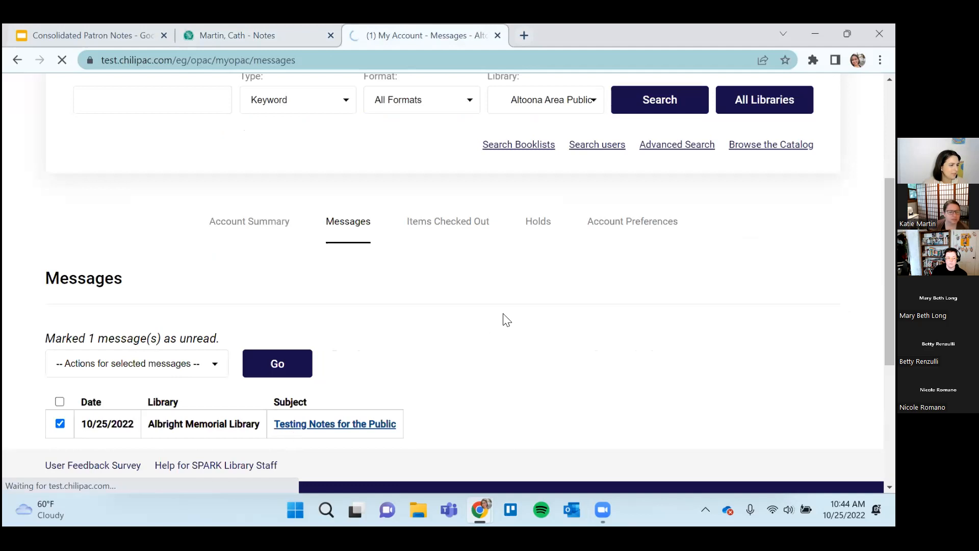
scroll(382, 372, down, 5)
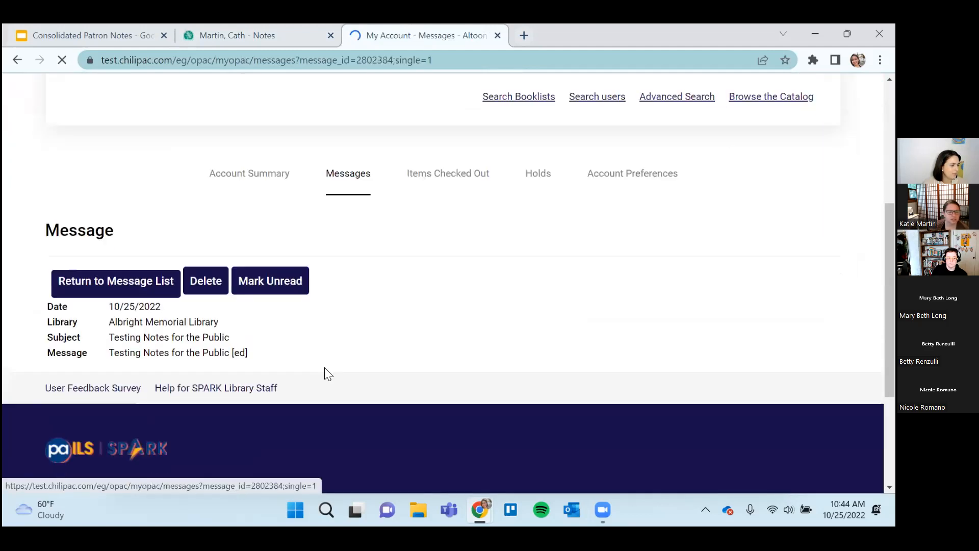
click(205, 281)
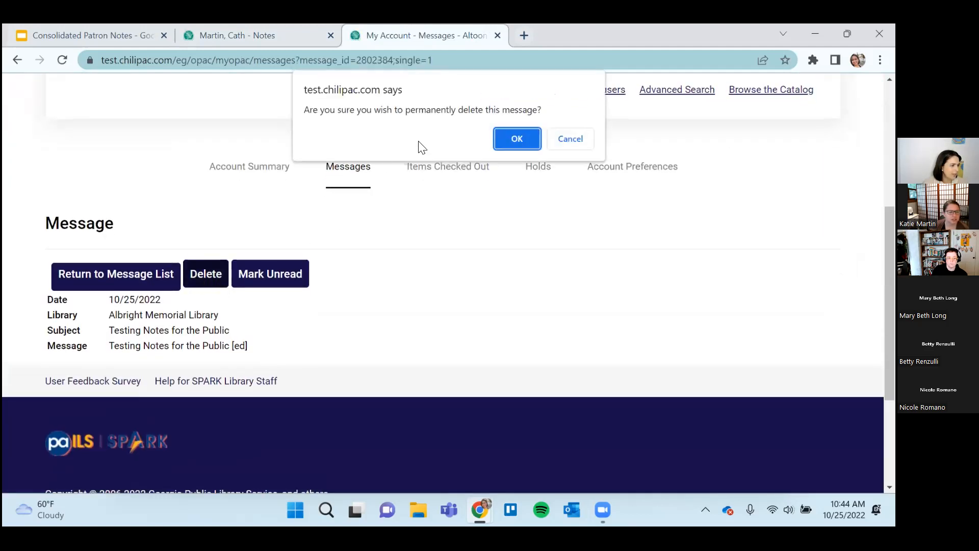
click(516, 139)
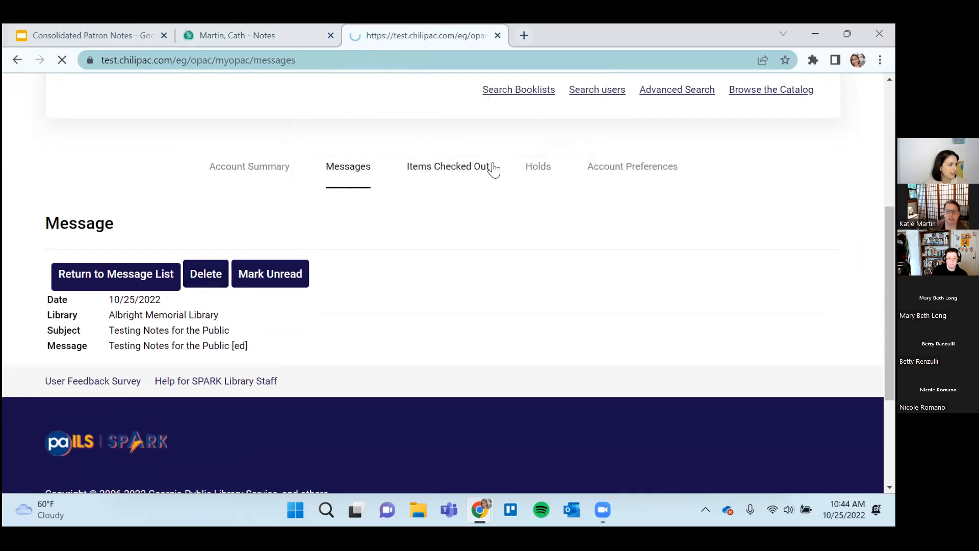
scroll(465, 289, down, 6)
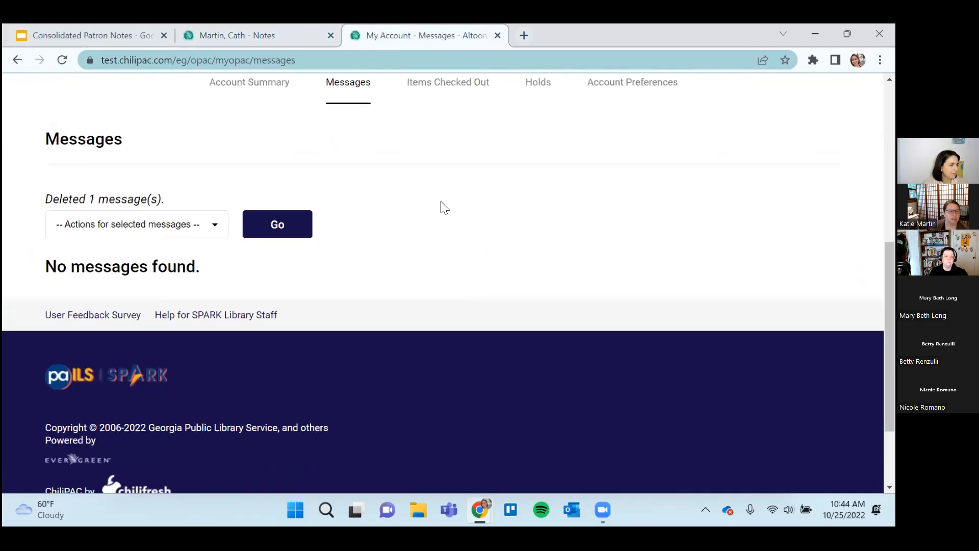
Refresh the staff view of the patron's notes and examine how the deleted message is listed under Archived Notes.
click(280, 31)
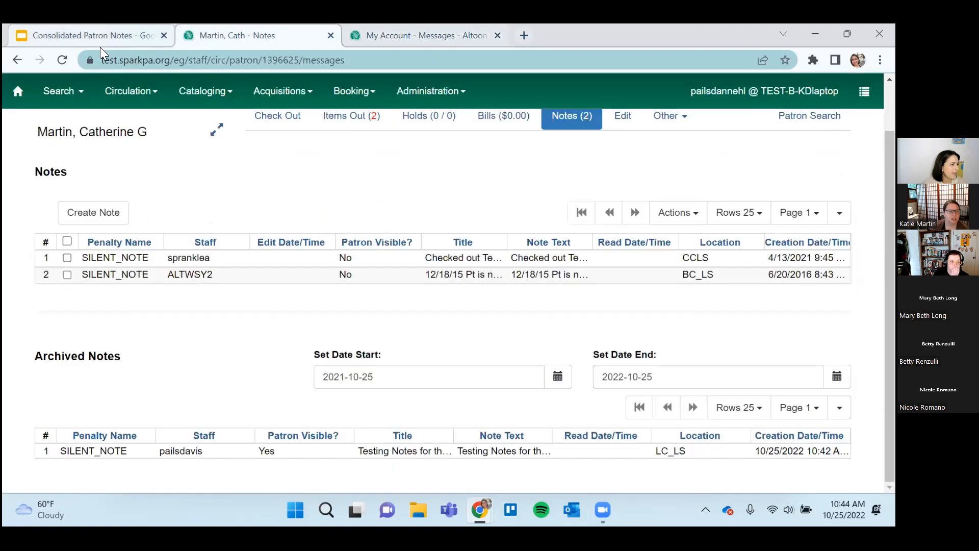
click(66, 57)
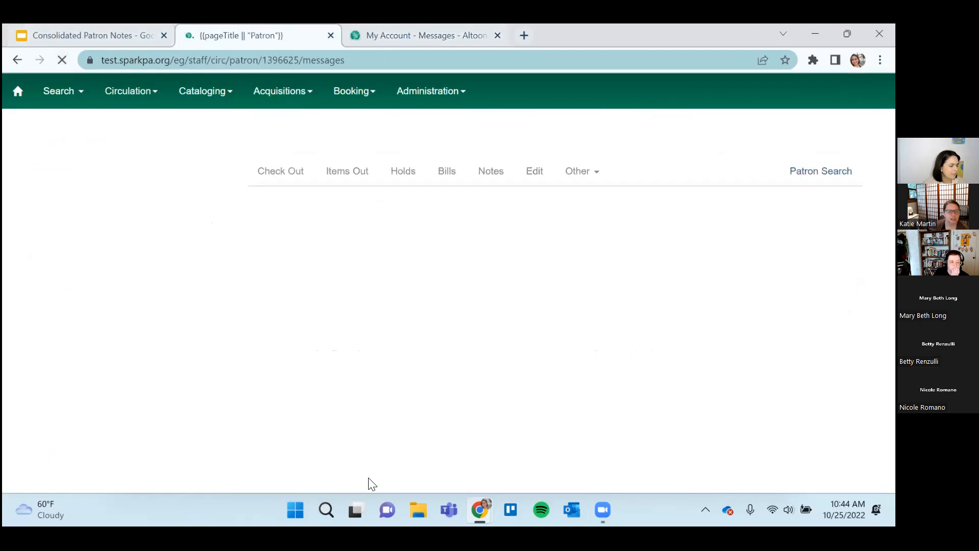
scroll(396, 440, down, 1)
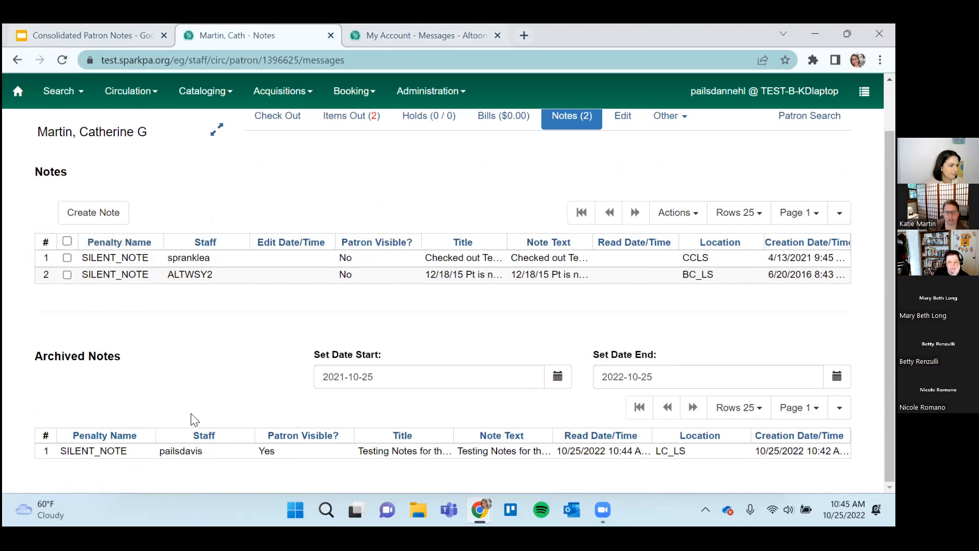
Add the "Deleted?" column to the Archived Notes grid.
click(839, 407)
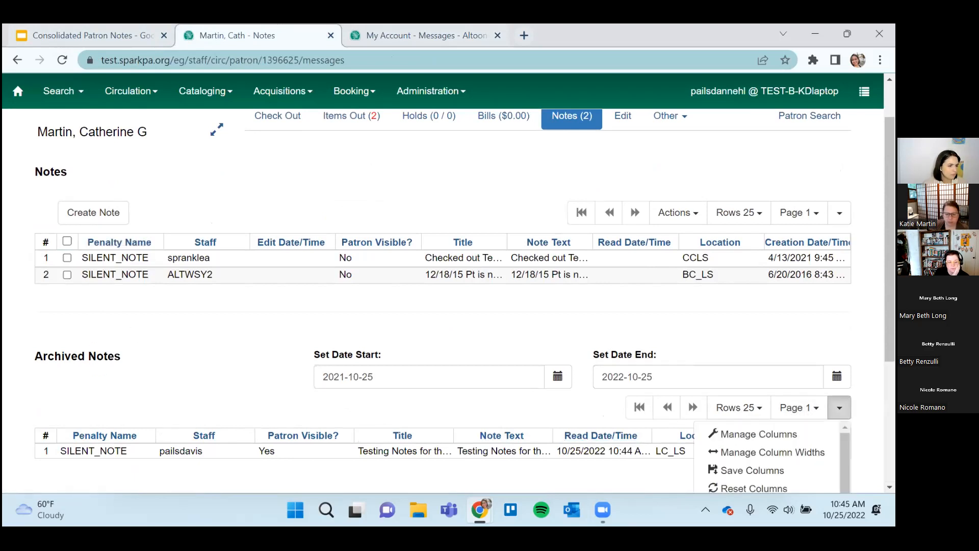
click(774, 435)
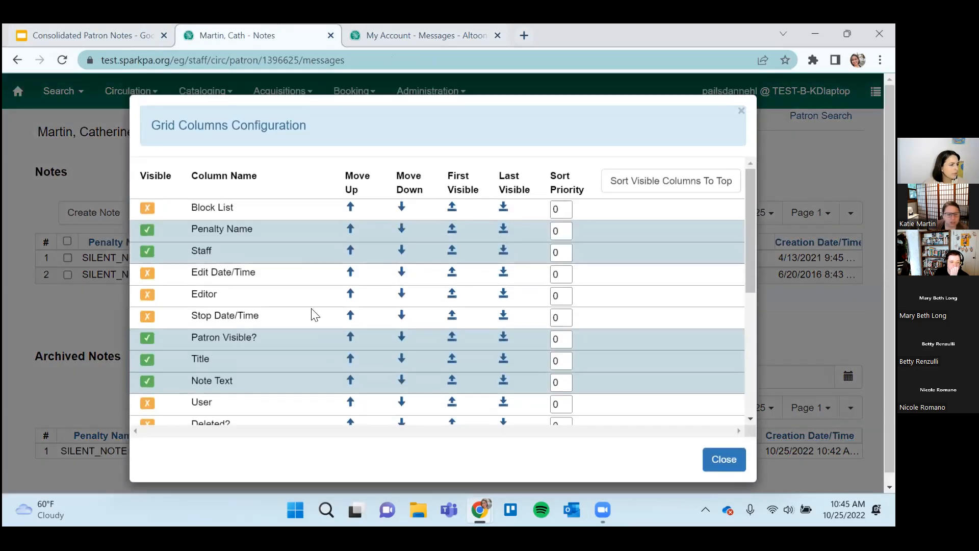
scroll(312, 312, down, 2)
click(241, 353)
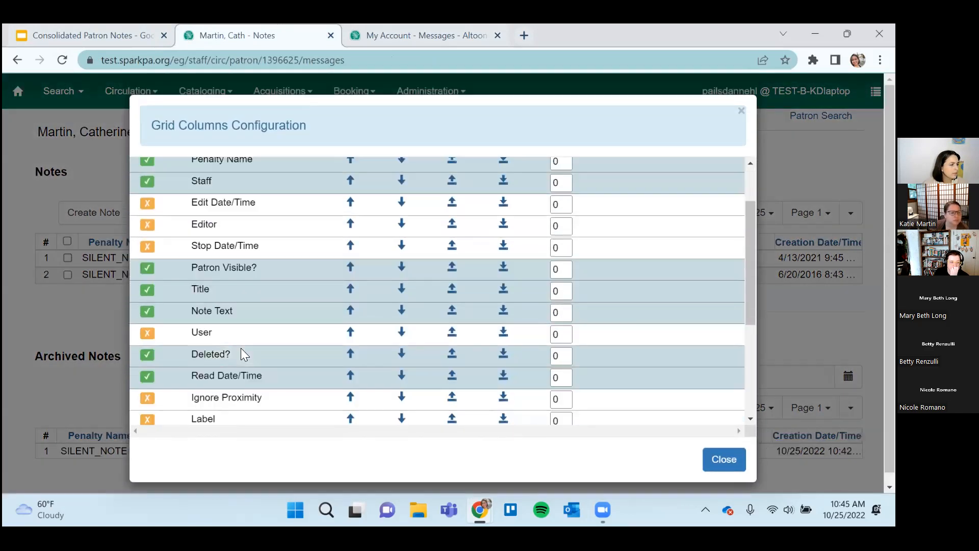
click(719, 459)
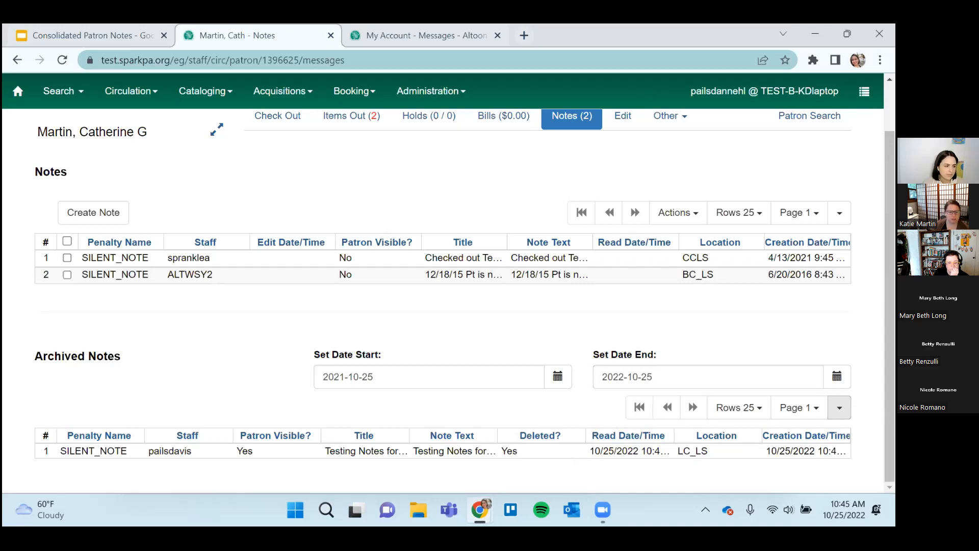
Sort the visible columns to the top in the Archived Notes column configuration, review the remaining columns, and close the configuration.
click(840, 407)
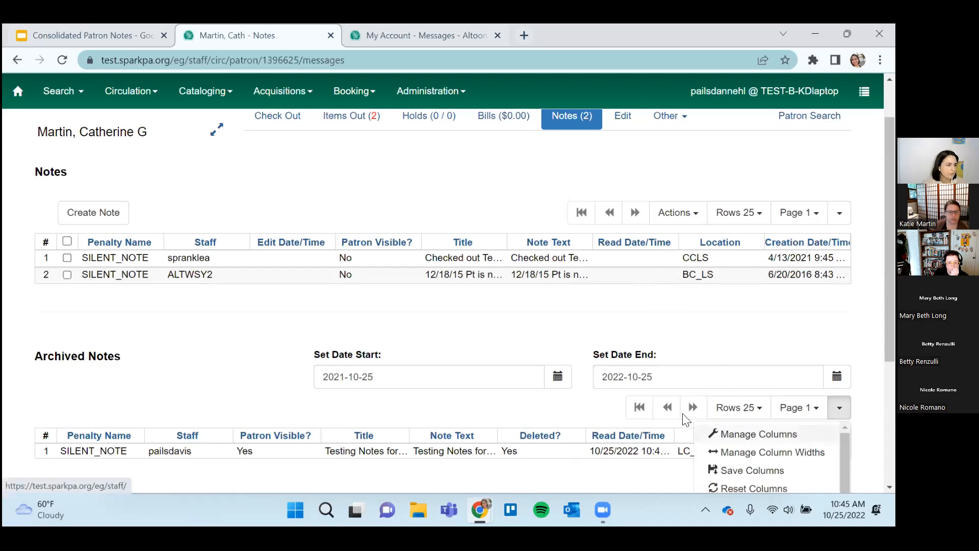
click(745, 435)
click(651, 188)
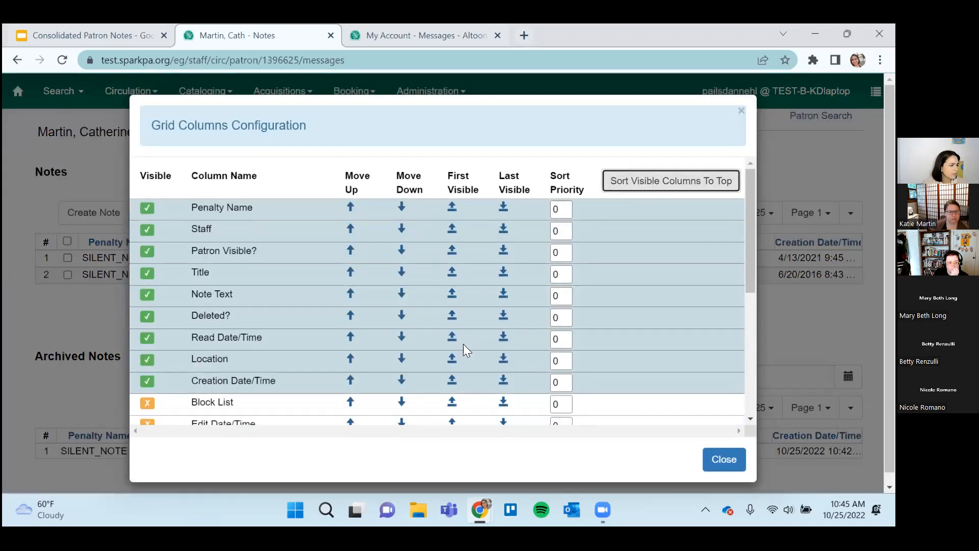
scroll(463, 344, down, 3)
scroll(464, 347, down, 5)
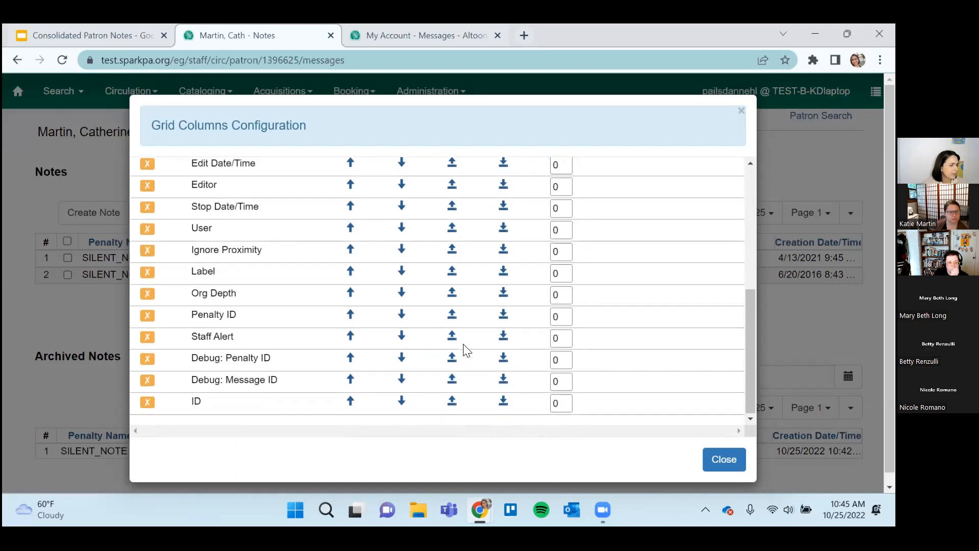
scroll(466, 351, up, 10)
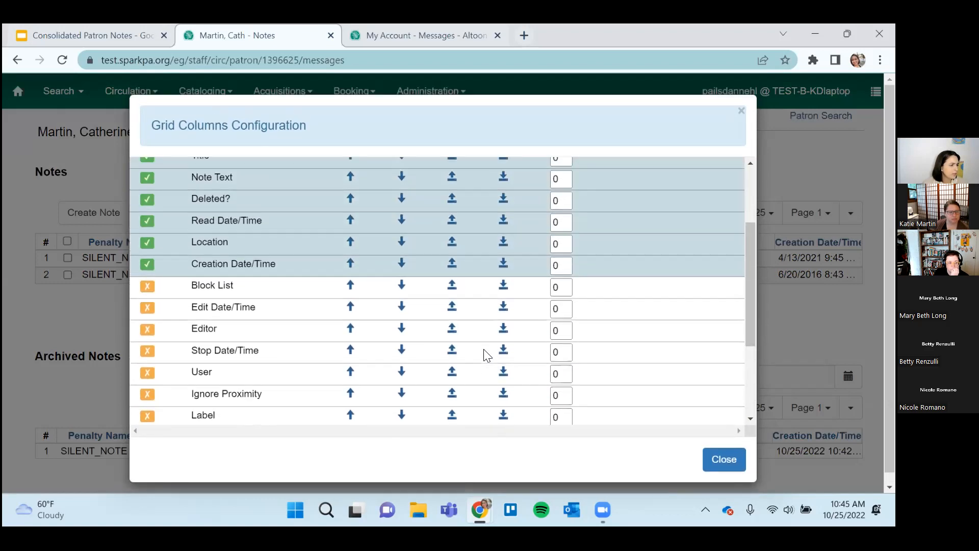
click(715, 460)
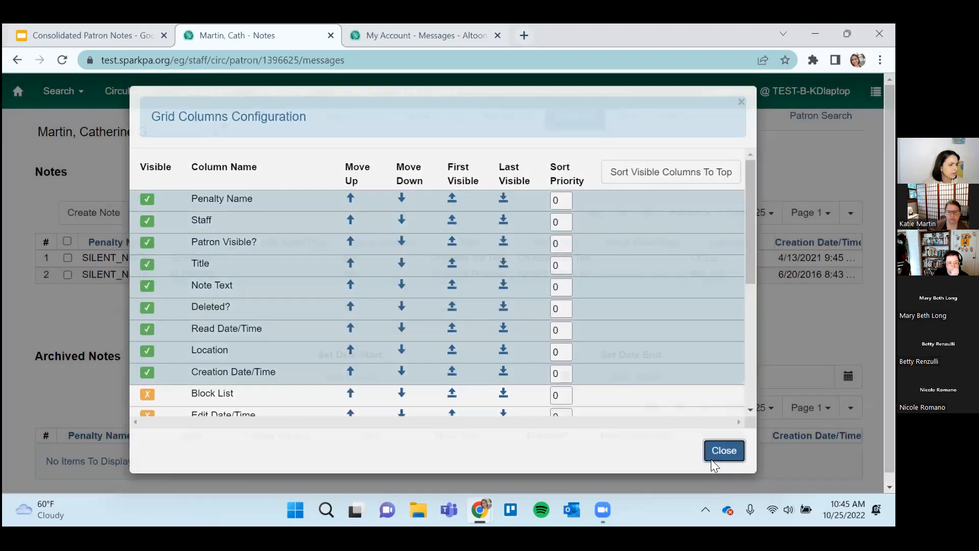